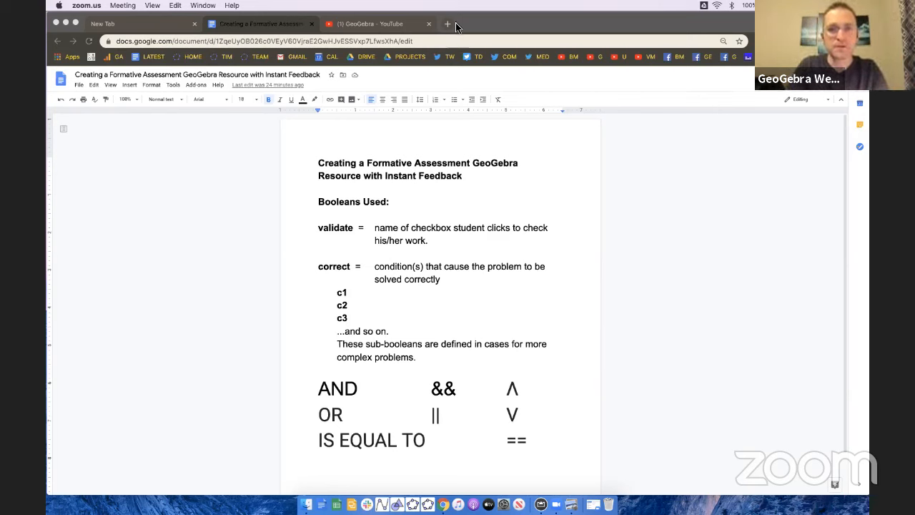
Open the GeoGebra website and bring up its page of downloadable apps
{"action": "left_click", "coordinate": [123, 27]}
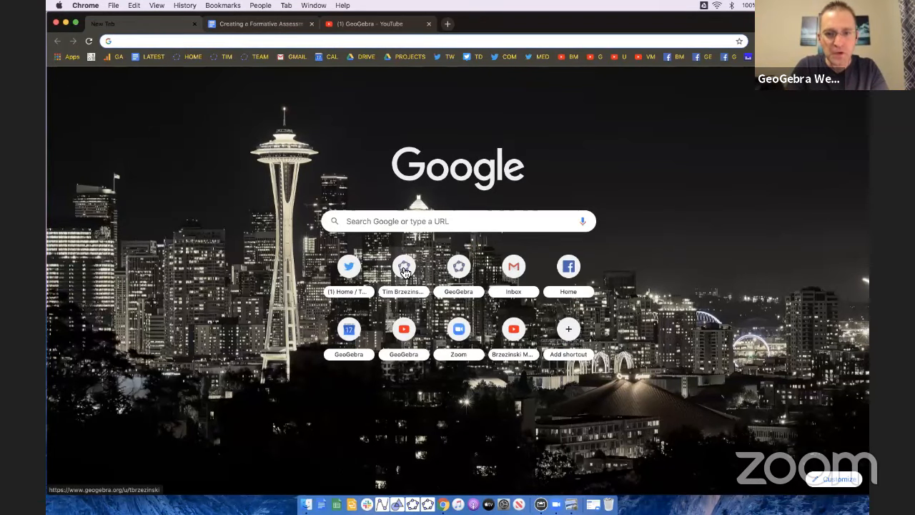
{"action": "left_click", "coordinate": [194, 60]}
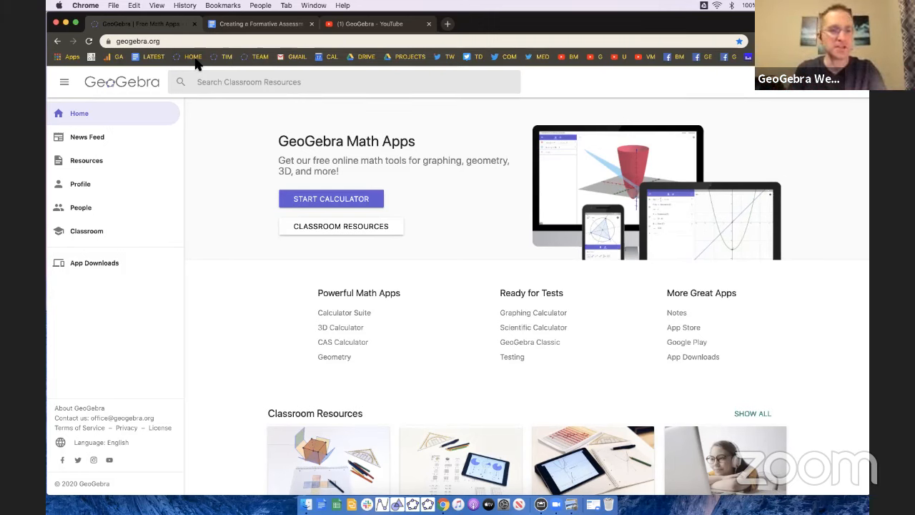
{"action": "left_click", "coordinate": [112, 191]}
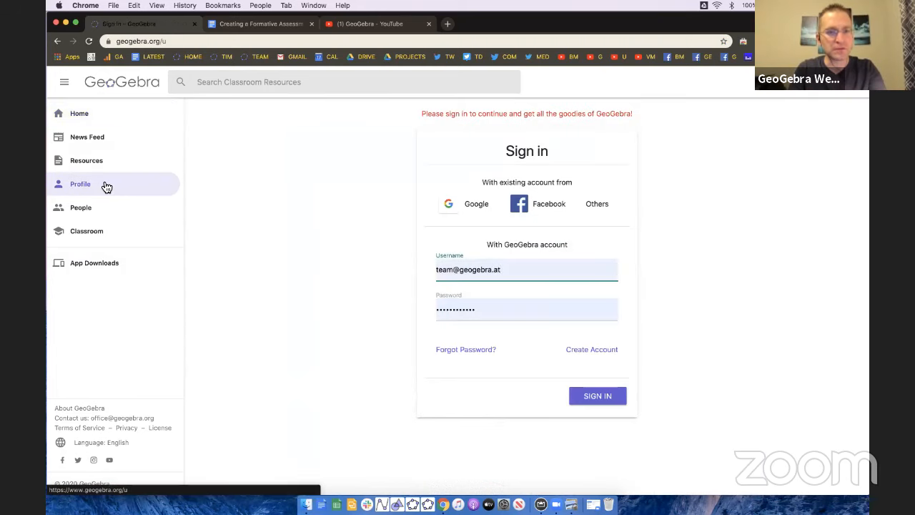
{"action": "left_click", "coordinate": [90, 268]}
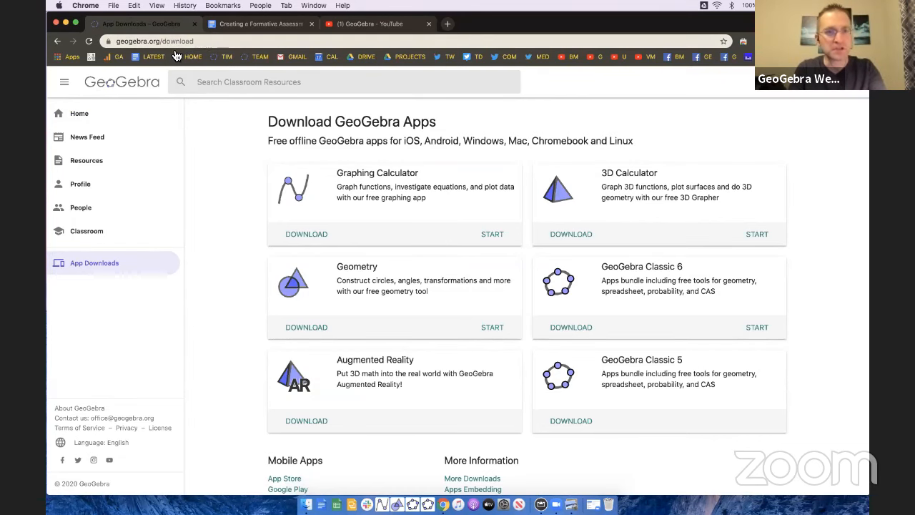
{"action": "left_click", "coordinate": [131, 79]}
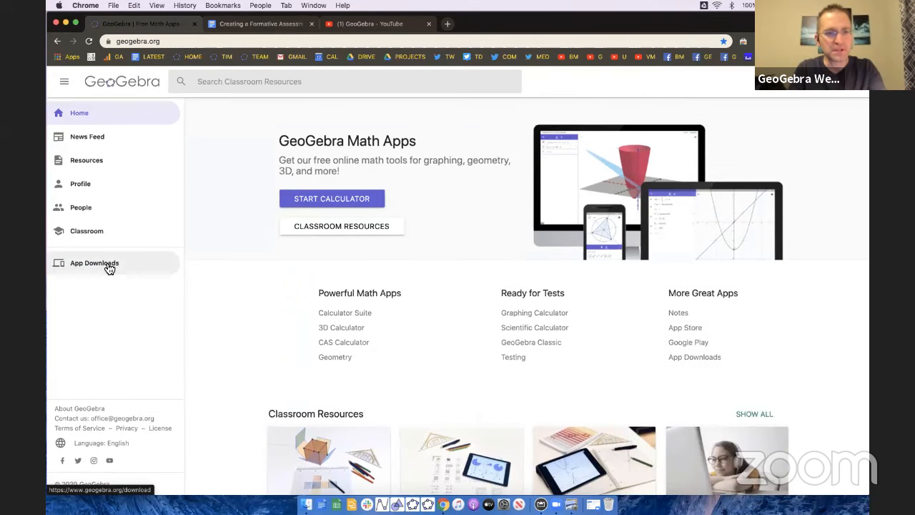
{"action": "scroll", "coordinate": [109, 268], "scroll_direction": "up", "scroll_amount": 5}
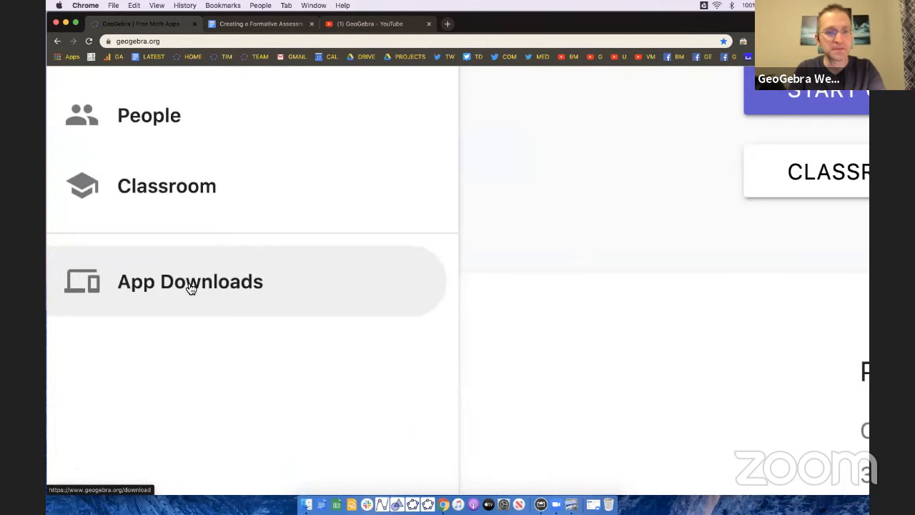
{"action": "scroll", "coordinate": [191, 287], "scroll_direction": "down", "scroll_amount": 5}
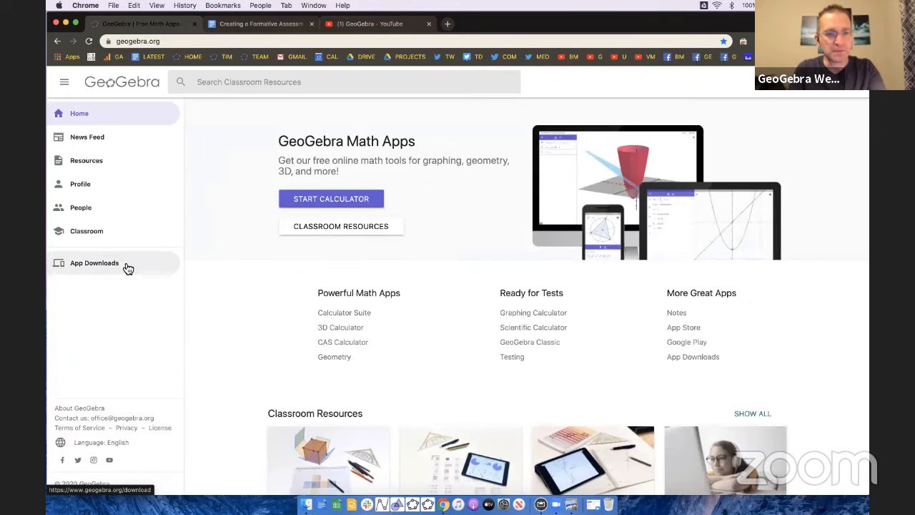
{"action": "left_click", "coordinate": [127, 268]}
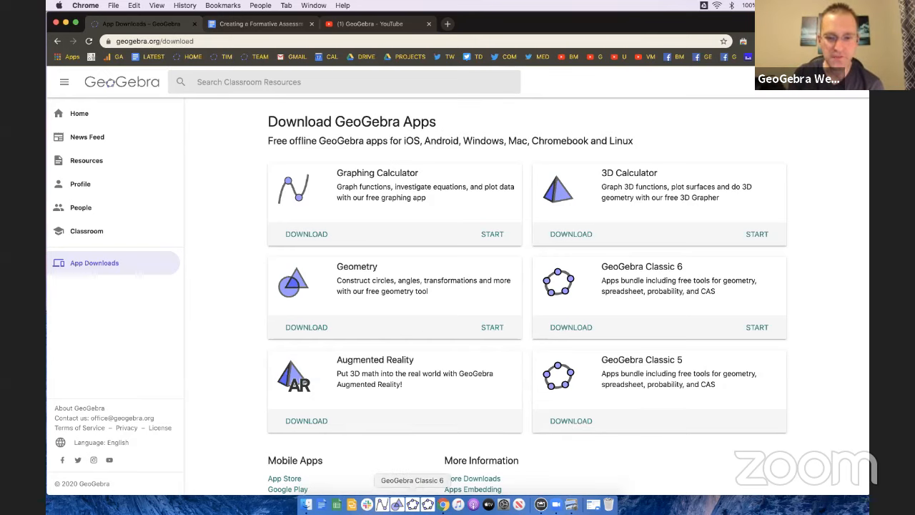
Launch GeoGebra Classic 5, enlarge its window to fill the screen and widen the Algebra view
{"action": "left_click", "coordinate": [428, 504]}
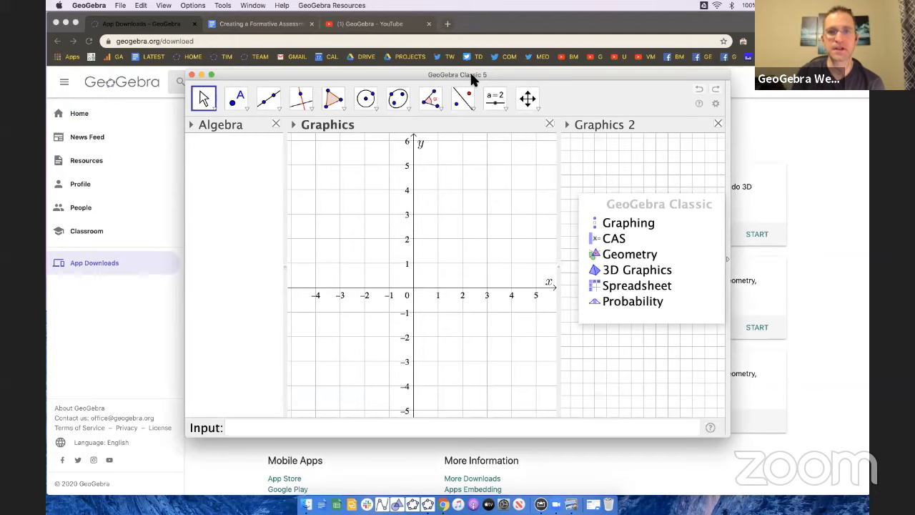
{"action": "left_click_drag", "start_coordinate": [471, 75], "coordinate": [334, 13]}
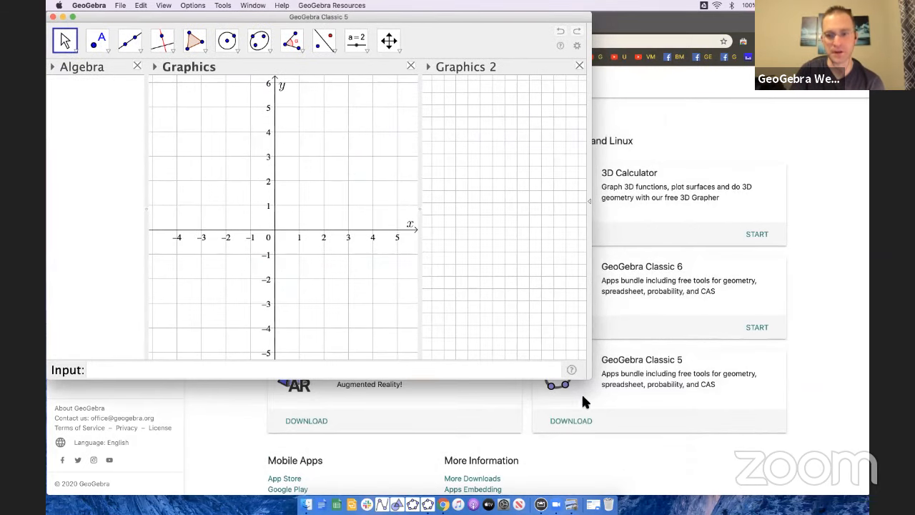
{"action": "left_click_drag", "start_coordinate": [587, 377], "coordinate": [870, 497]}
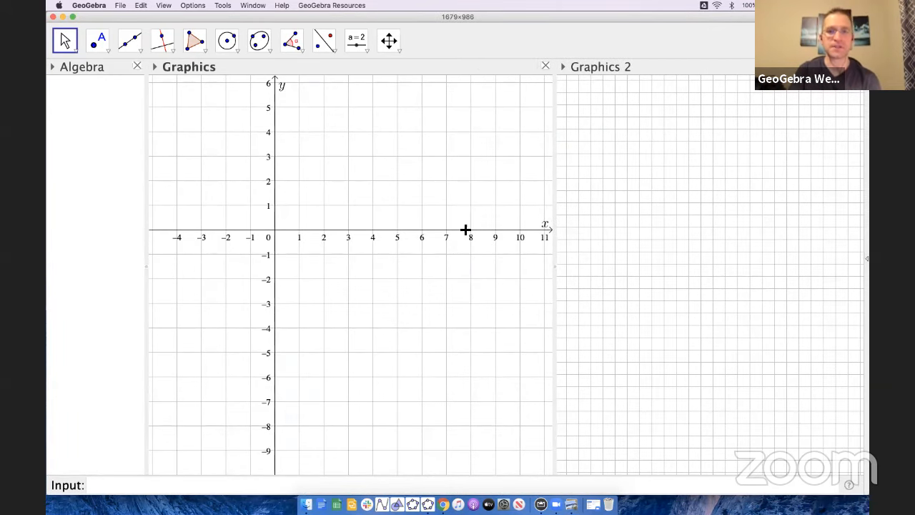
{"action": "left_click_drag", "start_coordinate": [470, 198], "coordinate": [471, 199]}
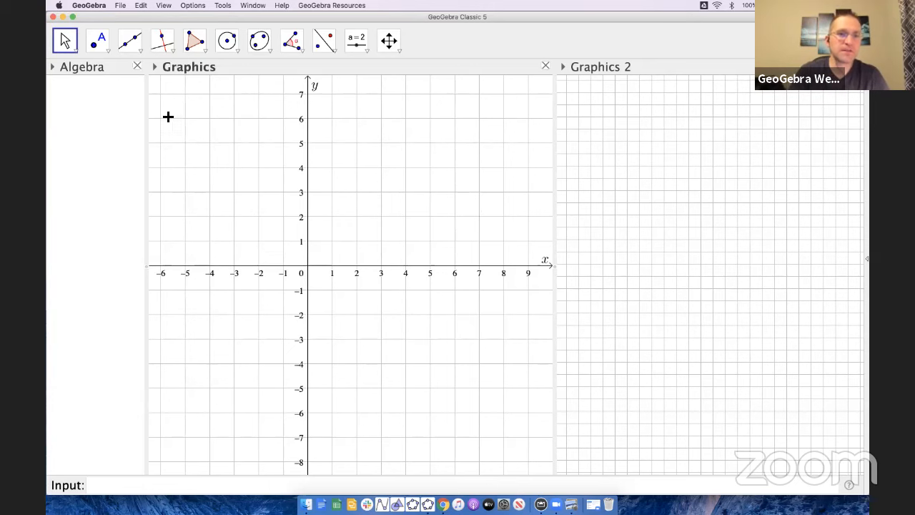
{"action": "left_click_drag", "start_coordinate": [184, 109], "coordinate": [223, 115]}
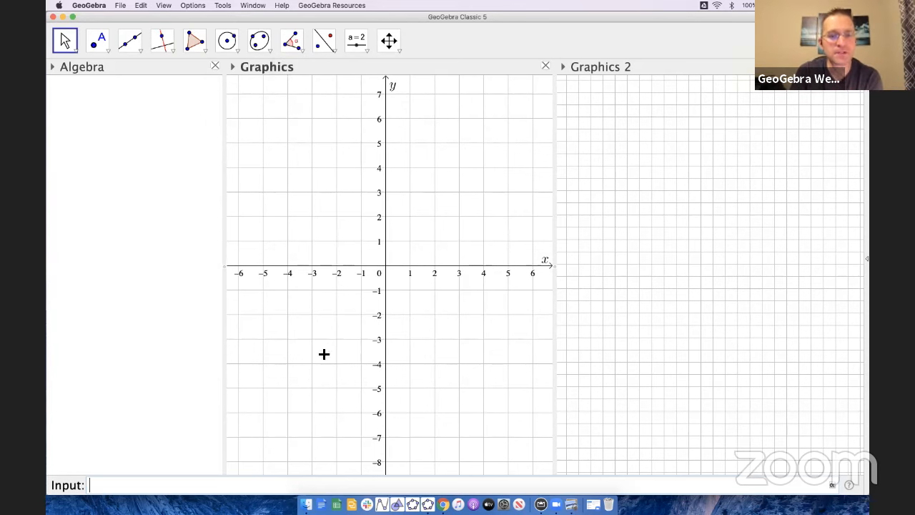
Change the layout preferences so the Input Bar sits above the views, and close the preferences
{"action": "left_click", "coordinate": [164, 6]}
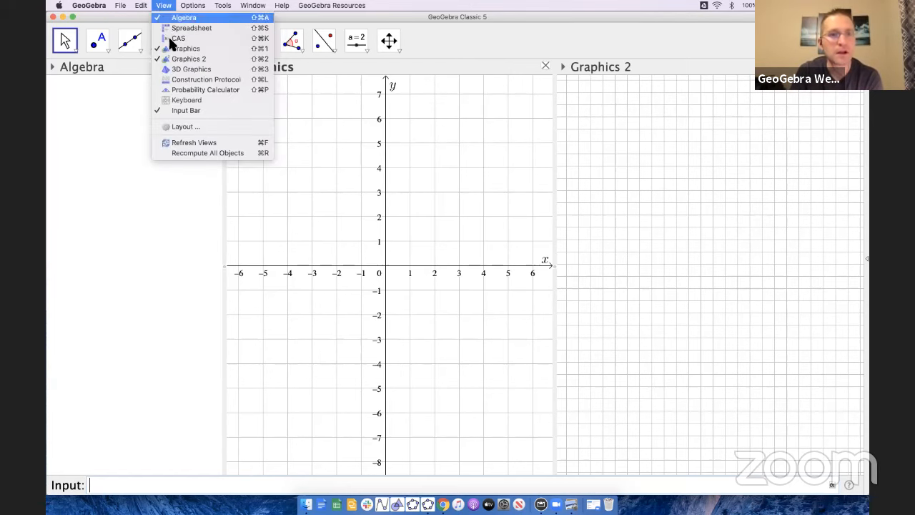
{"action": "left_click", "coordinate": [197, 130]}
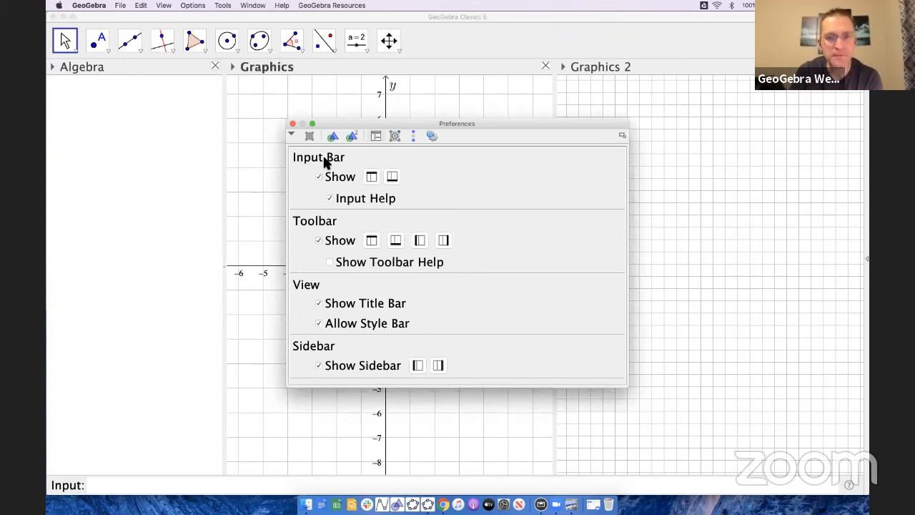
{"action": "left_click", "coordinate": [372, 177]}
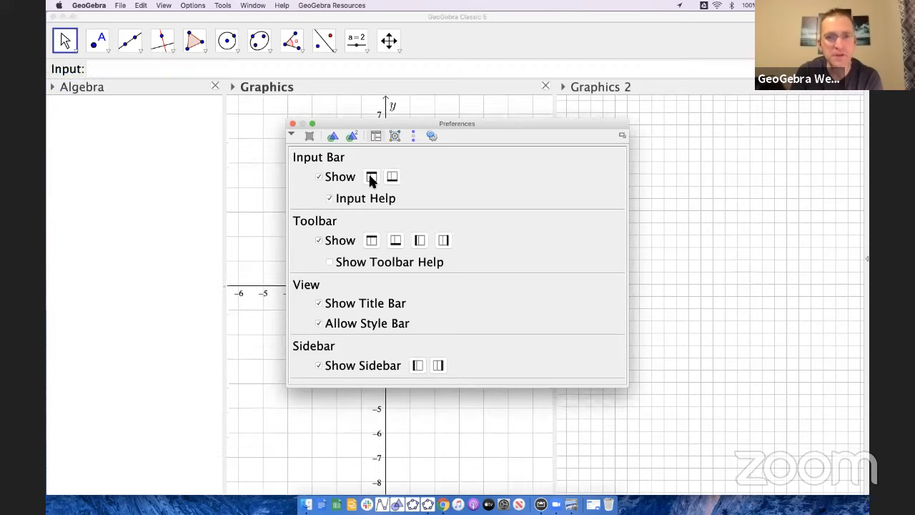
{"action": "left_click", "coordinate": [109, 69]}
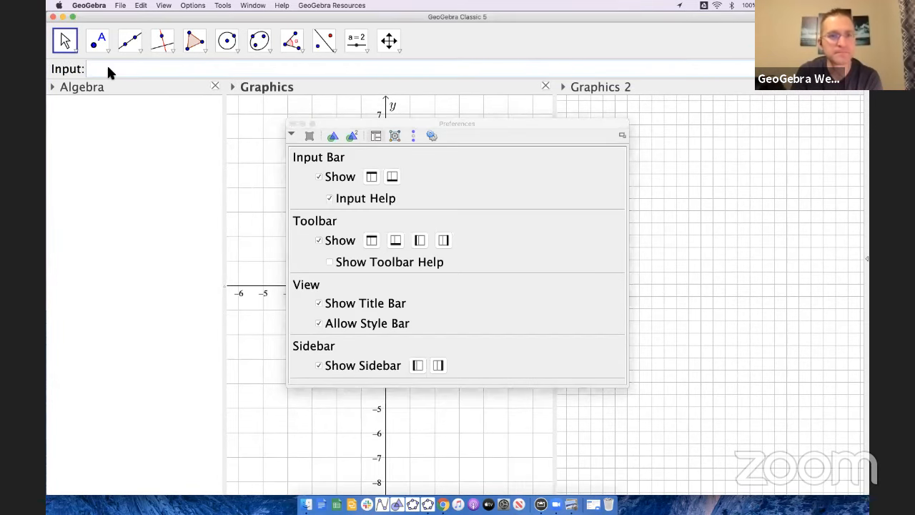
{"action": "left_click", "coordinate": [292, 124]}
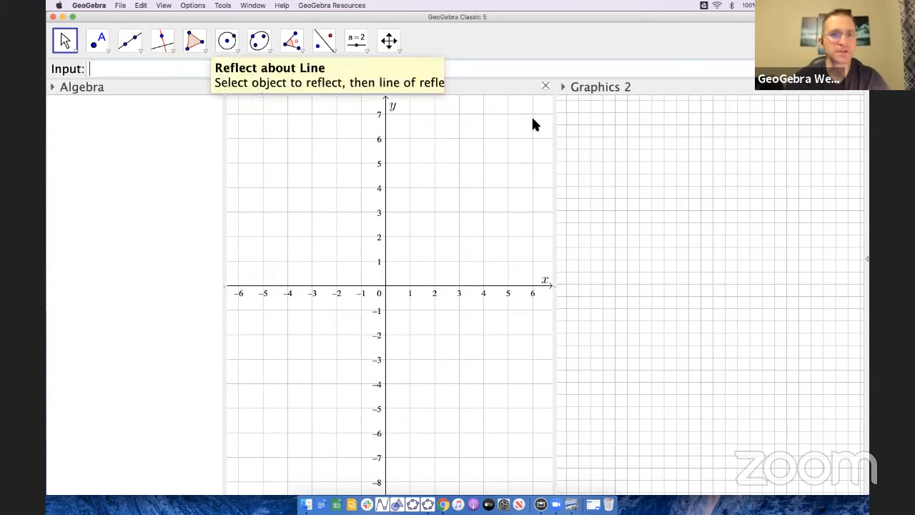
Widen the Graphics view slightly by shifting its boundary with Graphics 2
{"action": "left_click", "coordinate": [166, 6]}
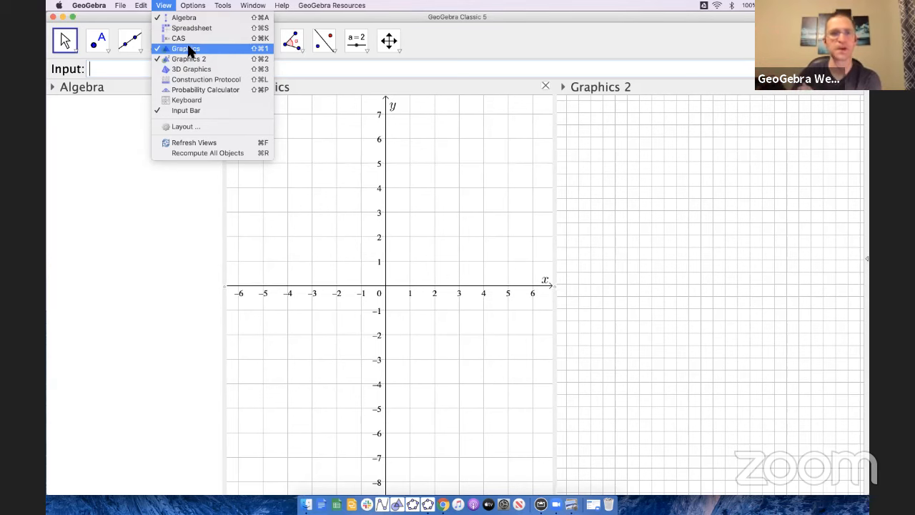
{"action": "left_click", "coordinate": [511, 43]}
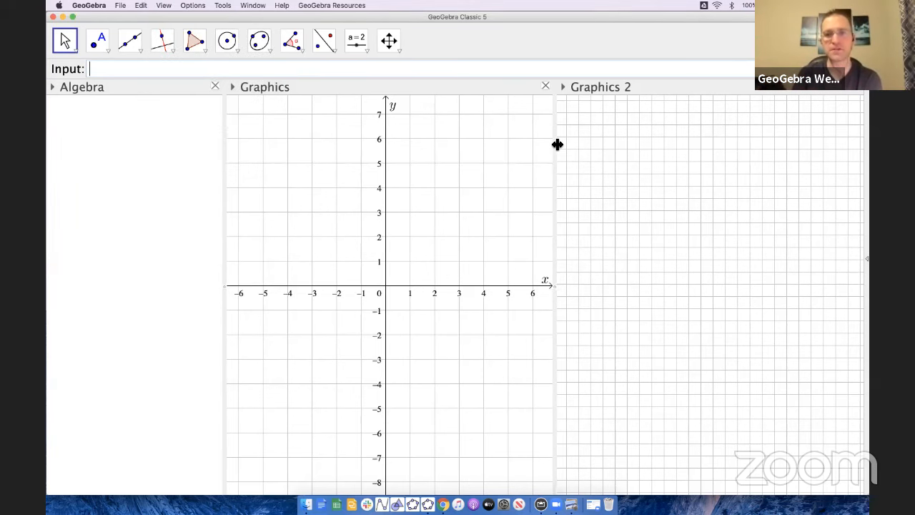
{"action": "left_click_drag", "start_coordinate": [558, 143], "coordinate": [565, 144]}
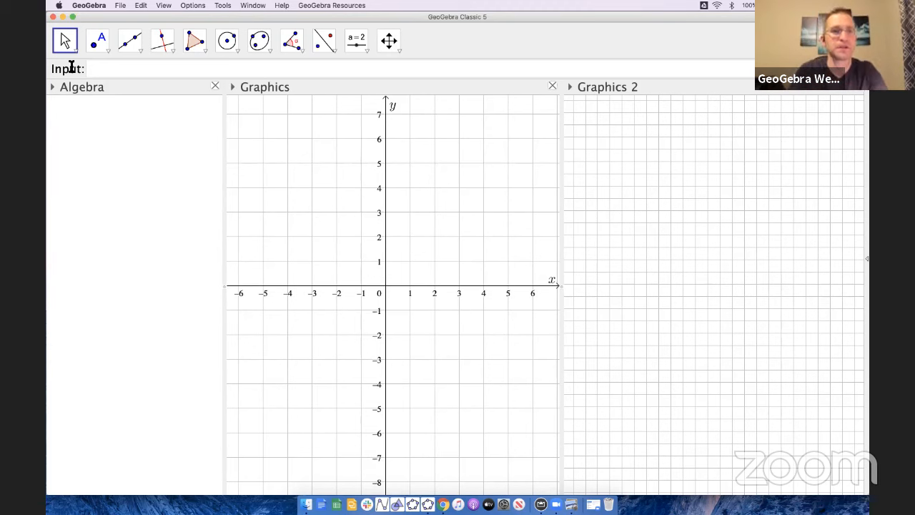
Create a random integer between -10 and 10 with the RandomBetween command
{"action": "left_click", "coordinate": [134, 71]}
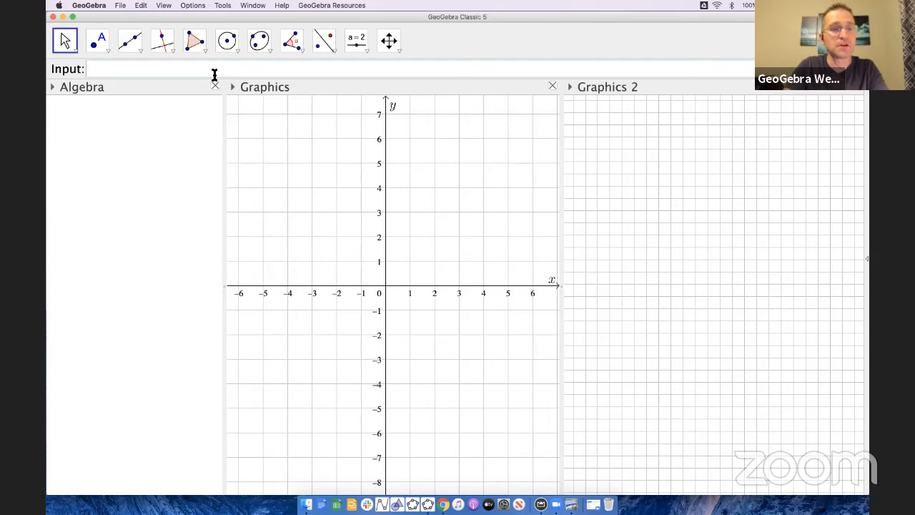
{"action": "type", "text": "a"}
{"action": "key", "text": "BackSpace"}
{"action": "type", "text": "ra"}
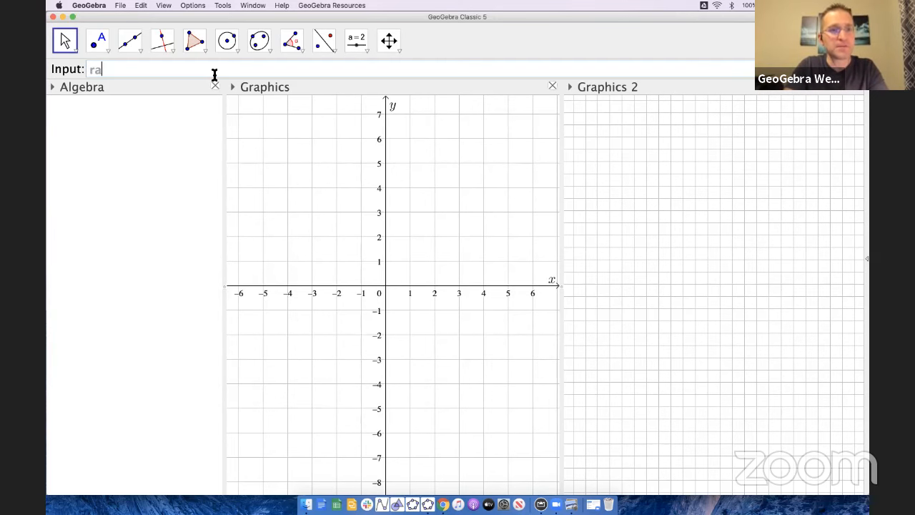
{"action": "type", "text": "ndo"}
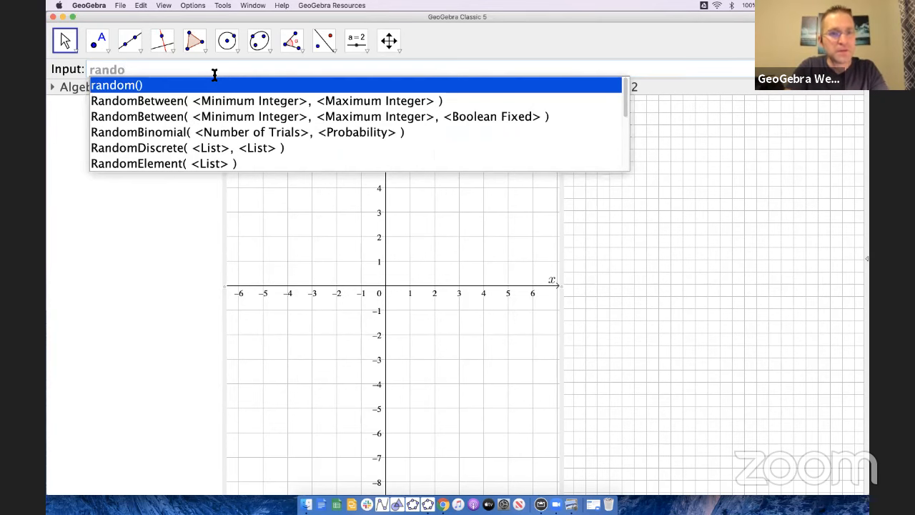
{"action": "type", "text": "m"}
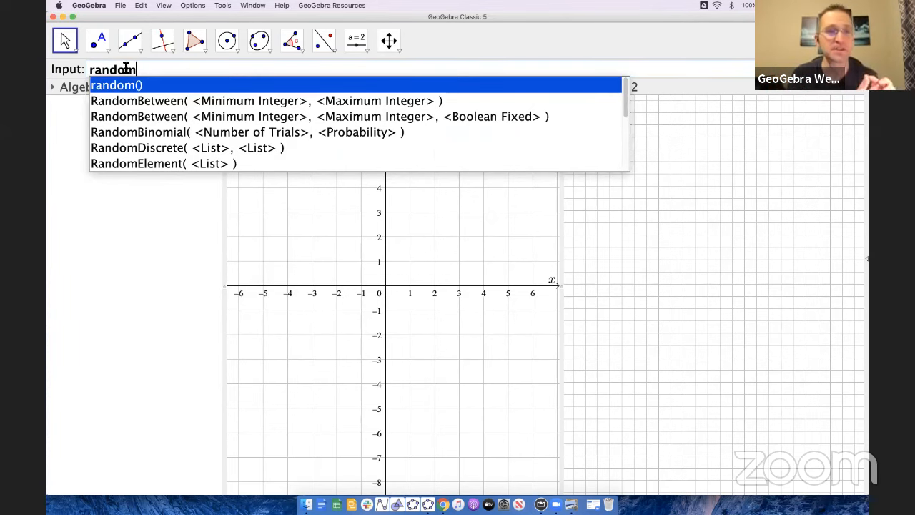
{"action": "left_click", "coordinate": [175, 105]}
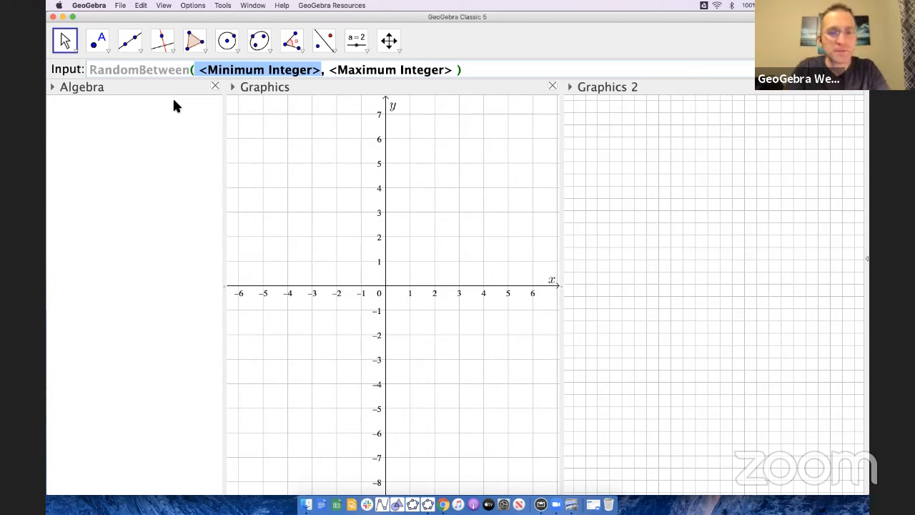
{"action": "type", "text": "-10"}
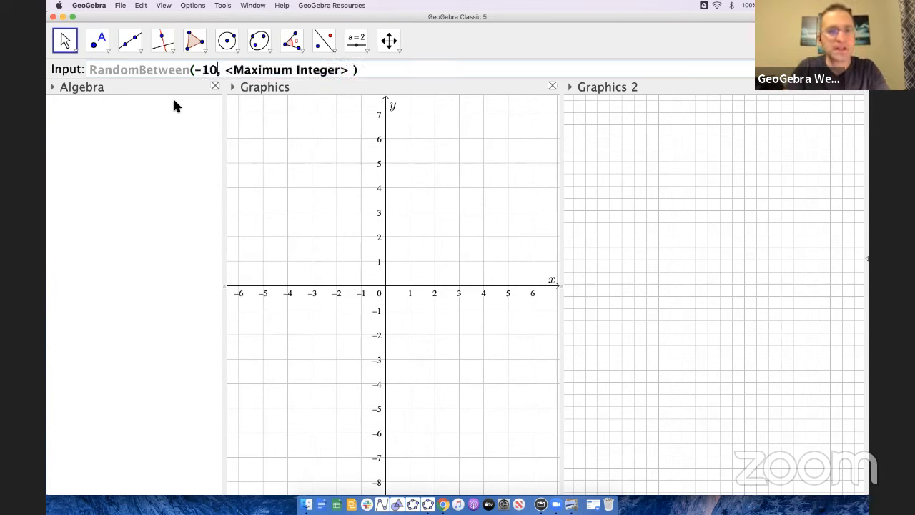
{"action": "key", "text": "Tab"}
{"action": "type", "text": "10"}
{"action": "key", "text": "Return"}
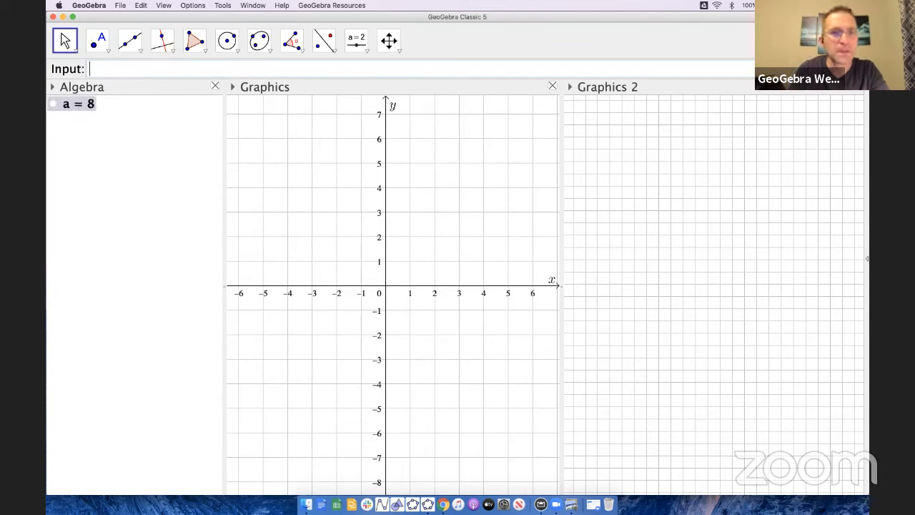
Set the application's font size to 28 pt
{"action": "left_click", "coordinate": [224, 6]}
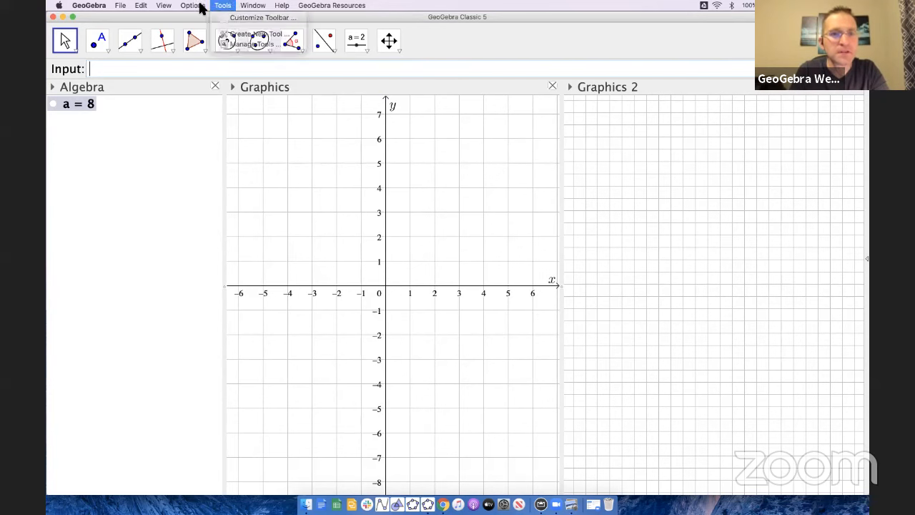
{"action": "mouse_move", "coordinate": [200, 6]}
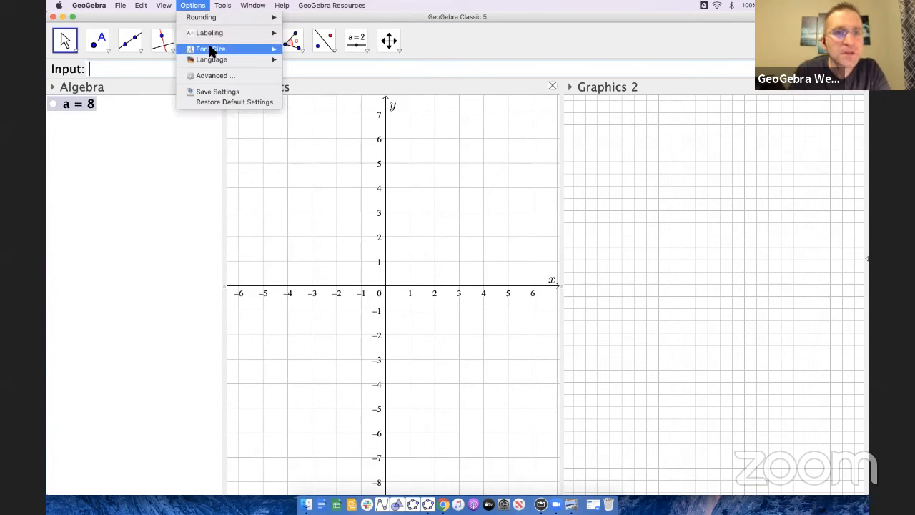
{"action": "mouse_move", "coordinate": [277, 50]}
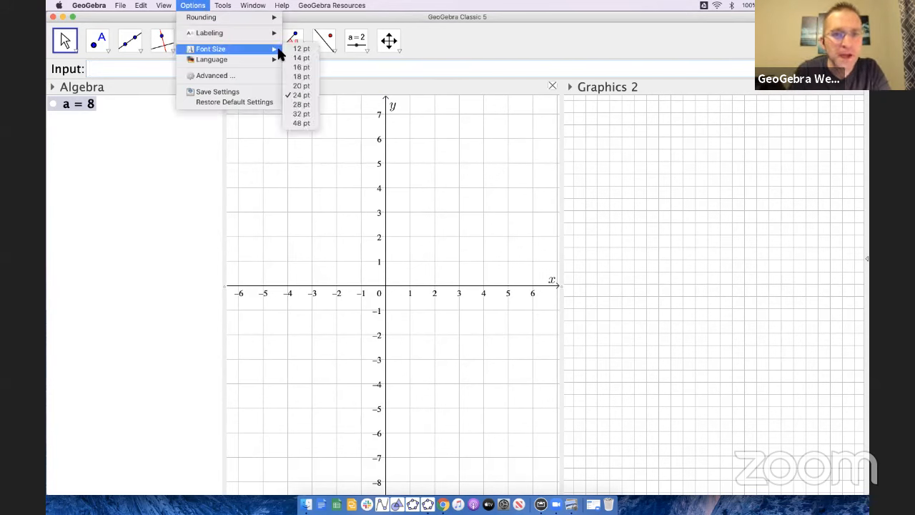
{"action": "left_click", "coordinate": [301, 105]}
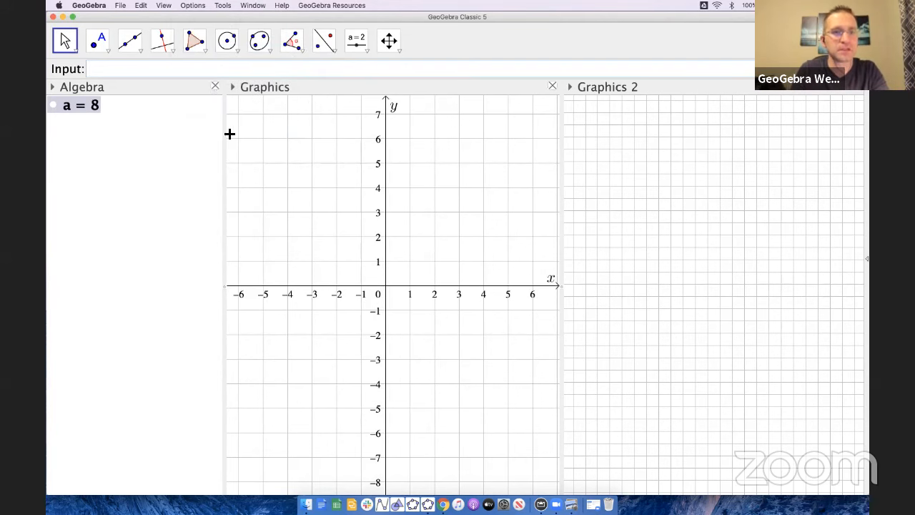
Create a second random integer between -10 and 10 by reusing the previous RandomBetween command
{"action": "left_click", "coordinate": [171, 69]}
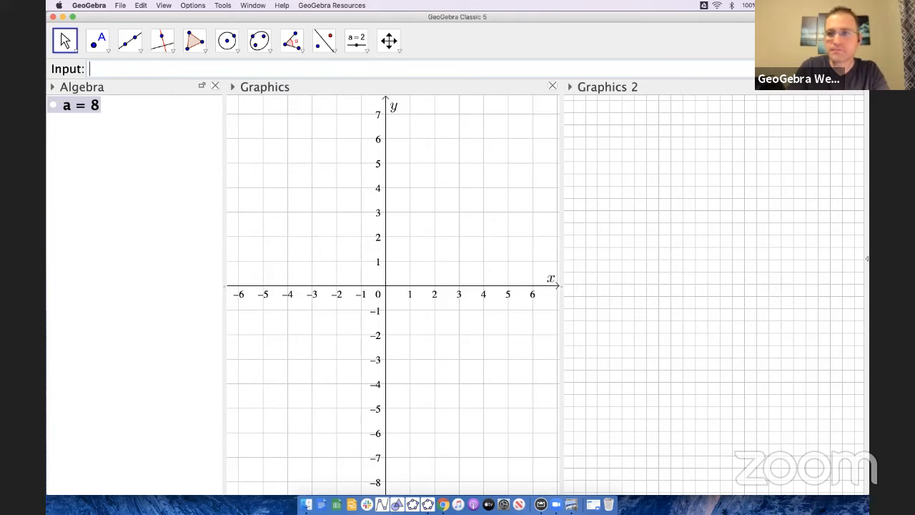
{"action": "key", "text": "Up"}
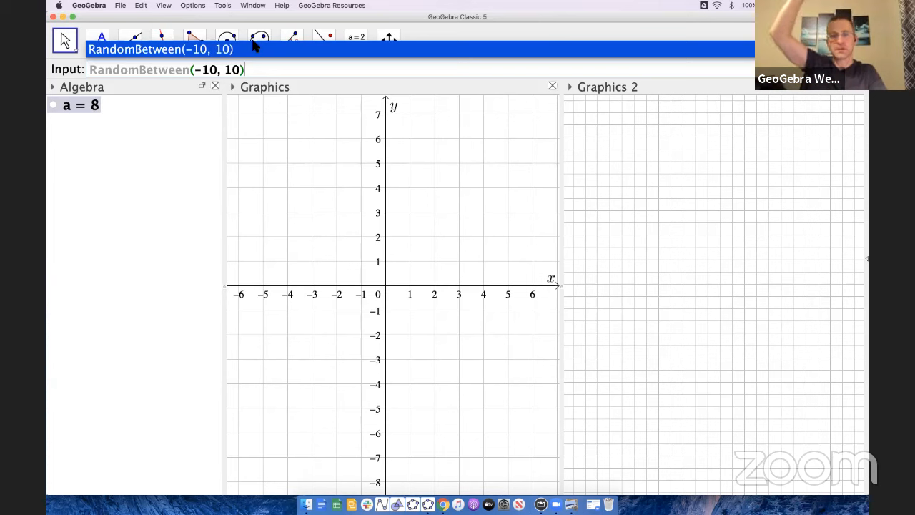
{"action": "key", "text": "Return"}
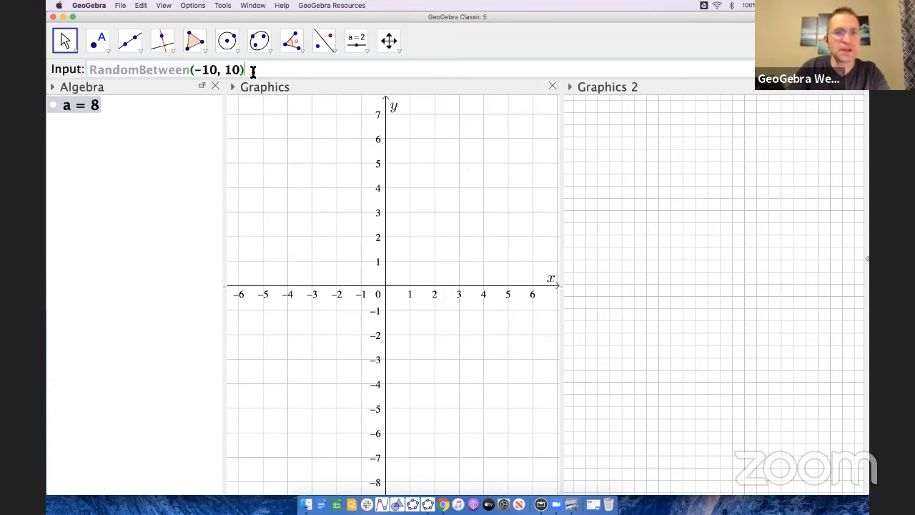
{"action": "key", "text": "Return"}
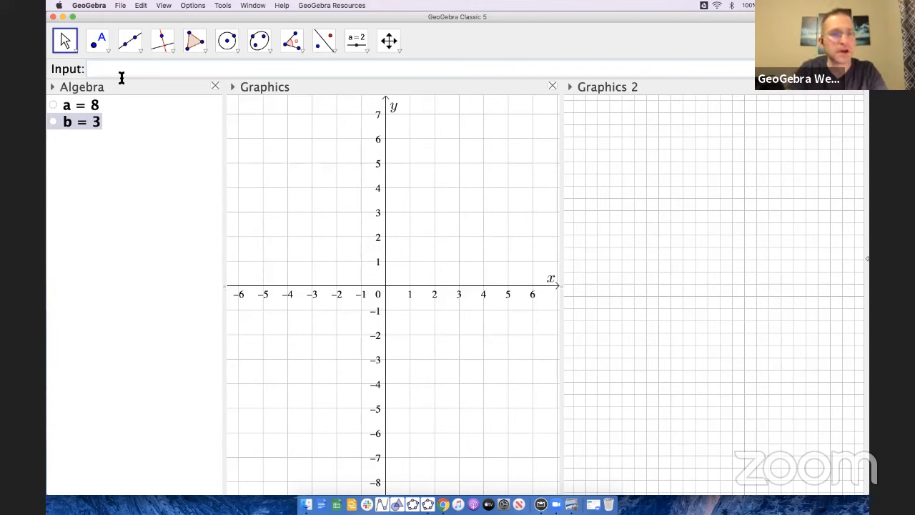
Define the number s as the sum of the two random integers with s=a+b
{"action": "type", "text": "s"}
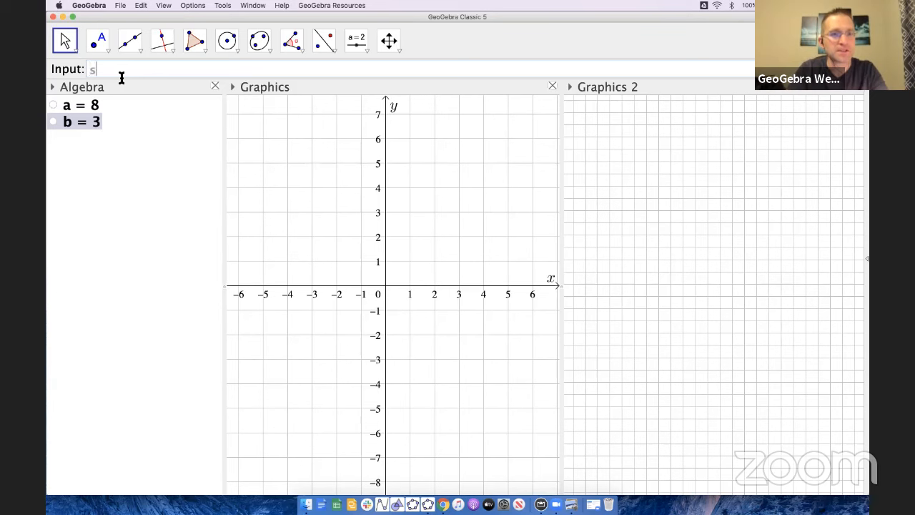
{"action": "type", "text": "=a+b"}
{"action": "key", "text": "Return"}
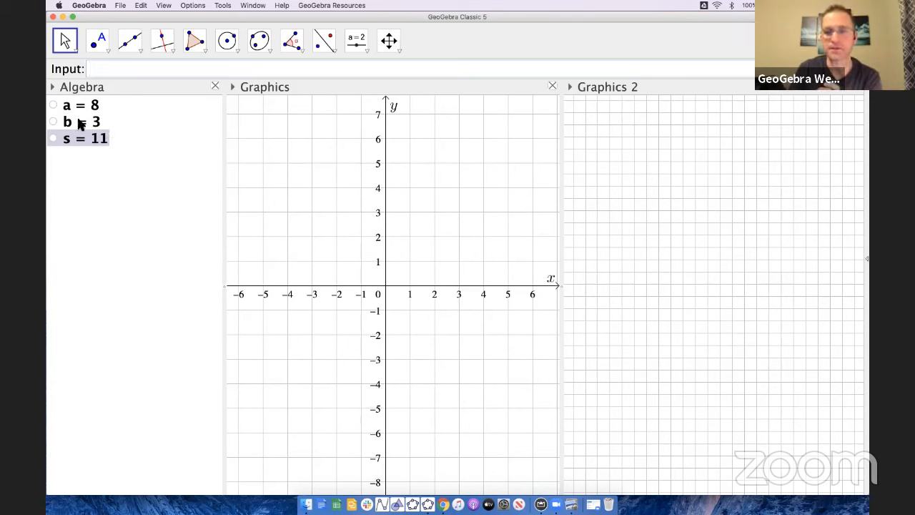
Place a button in the upper part of the Graphics 2 view and give it the caption "New Problem"
{"action": "left_click", "coordinate": [366, 56]}
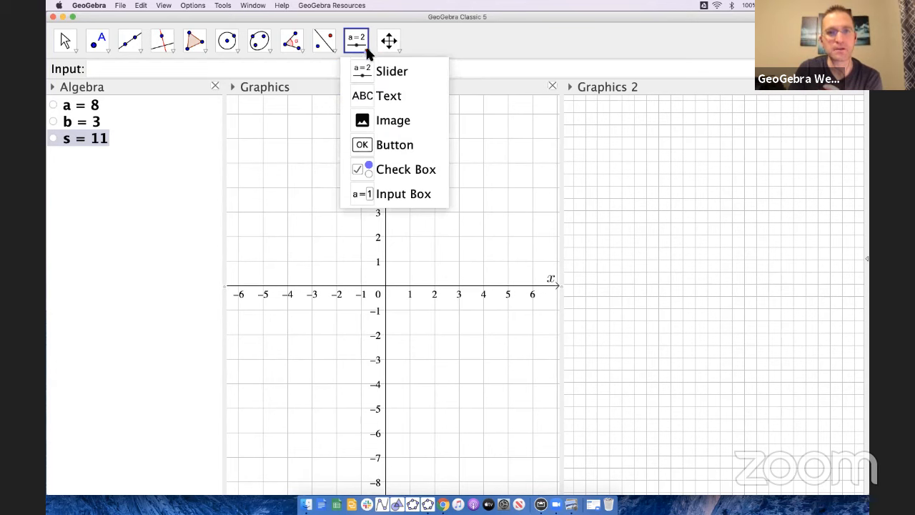
{"action": "left_click", "coordinate": [386, 144]}
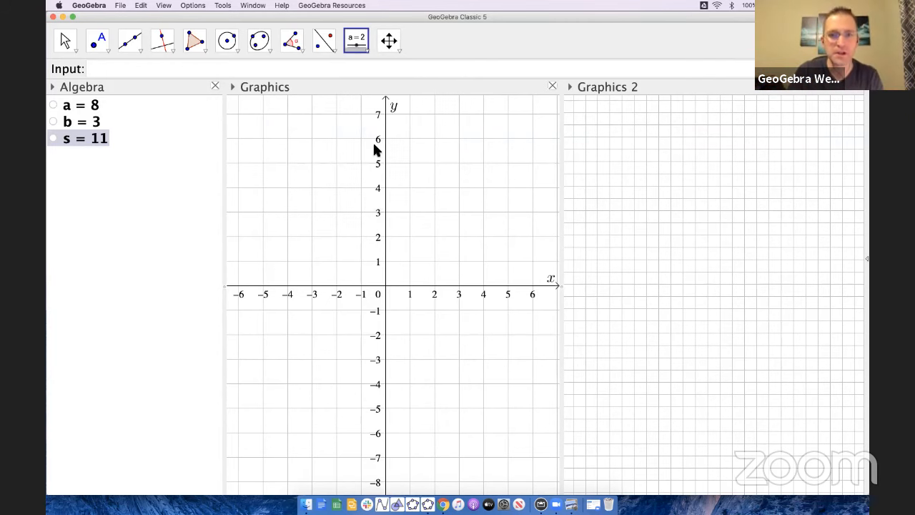
{"action": "left_click", "coordinate": [601, 135]}
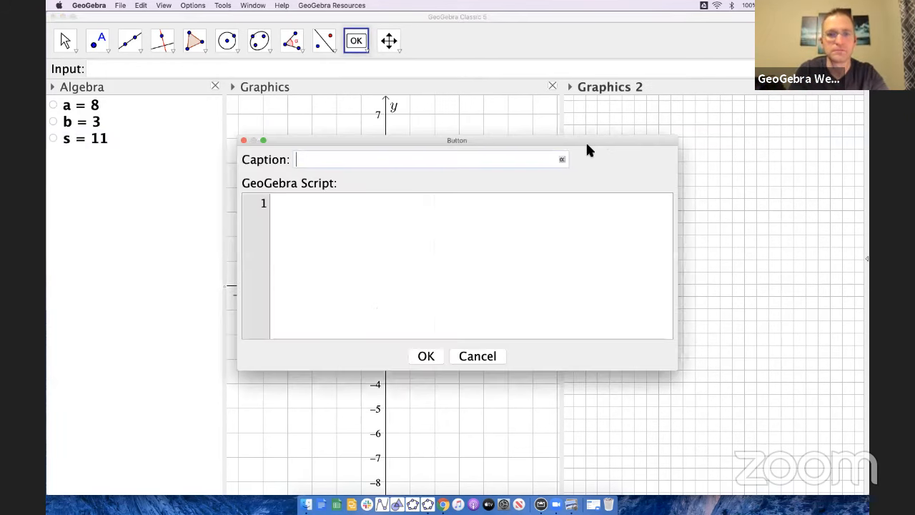
{"action": "type", "text": "New "}
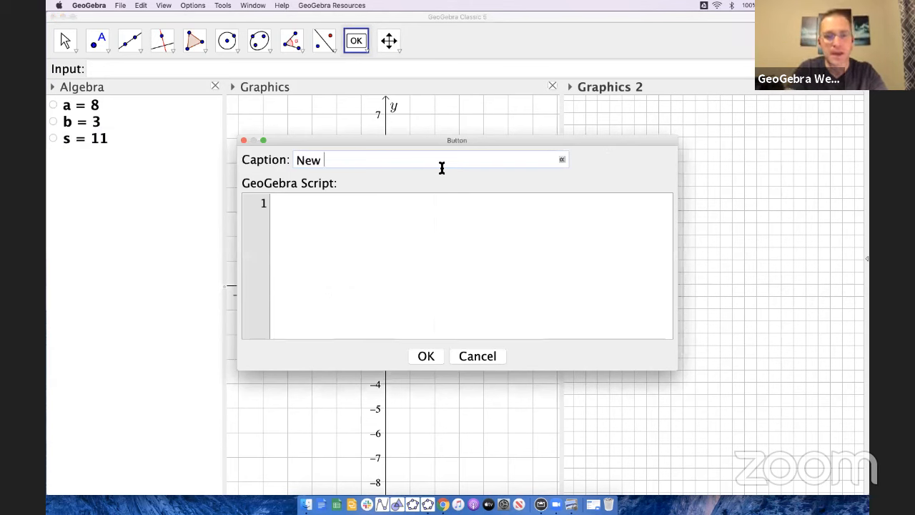
{"action": "type", "text": "Problem"}
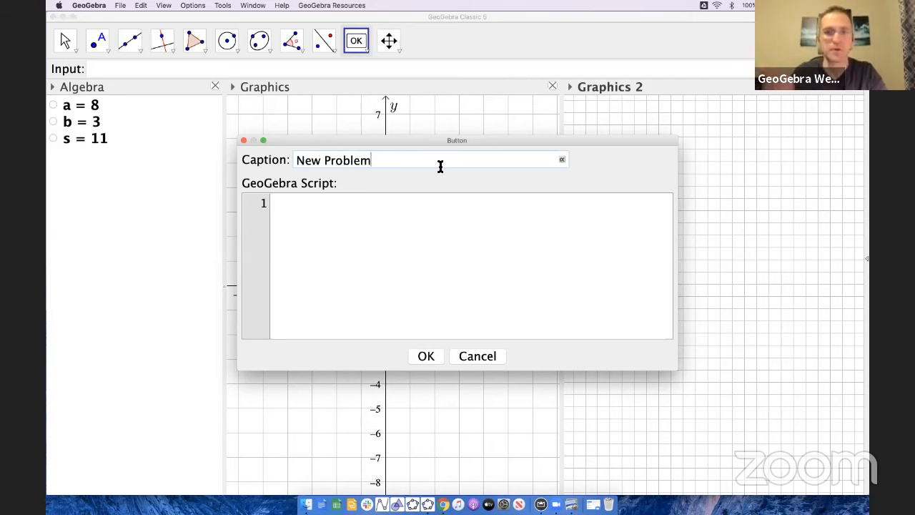
Give the New Problem button the GeoGebra script UpdateConstruction[] and create it
{"action": "left_click", "coordinate": [379, 215]}
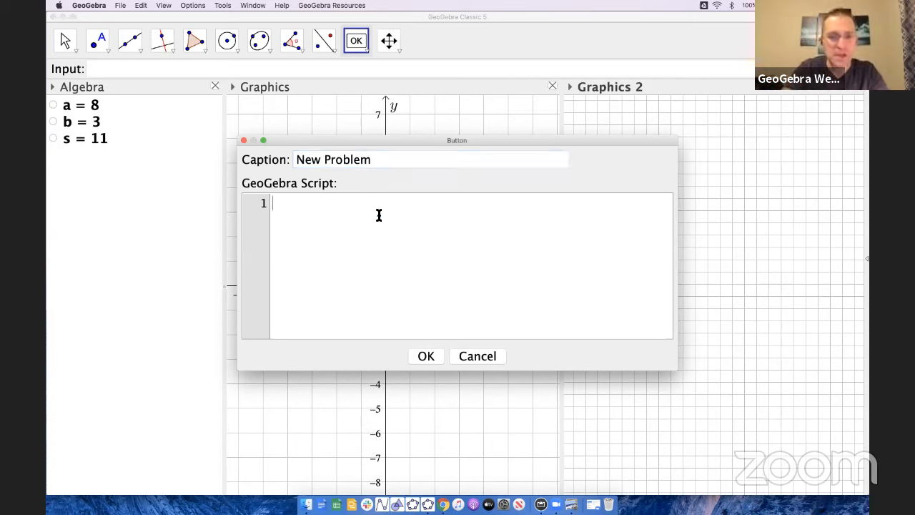
{"action": "type", "text": "Update"}
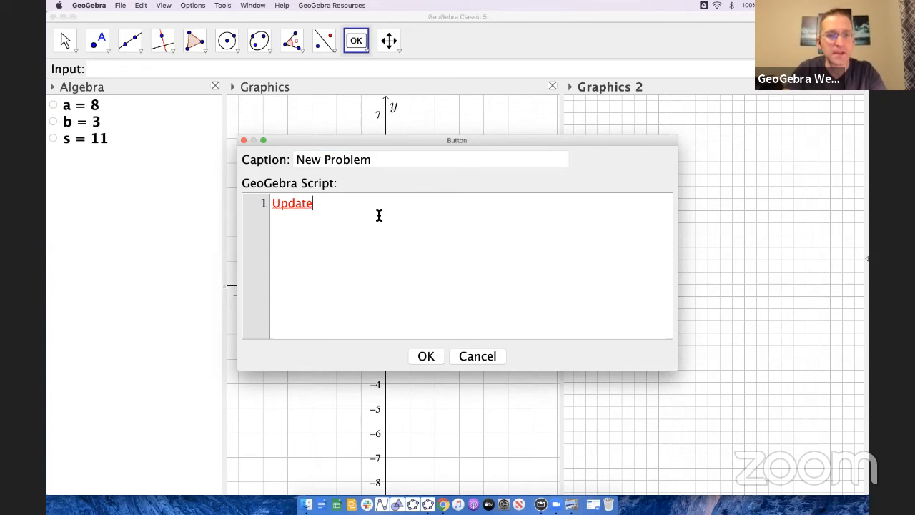
{"action": "type", "text": "Construc"}
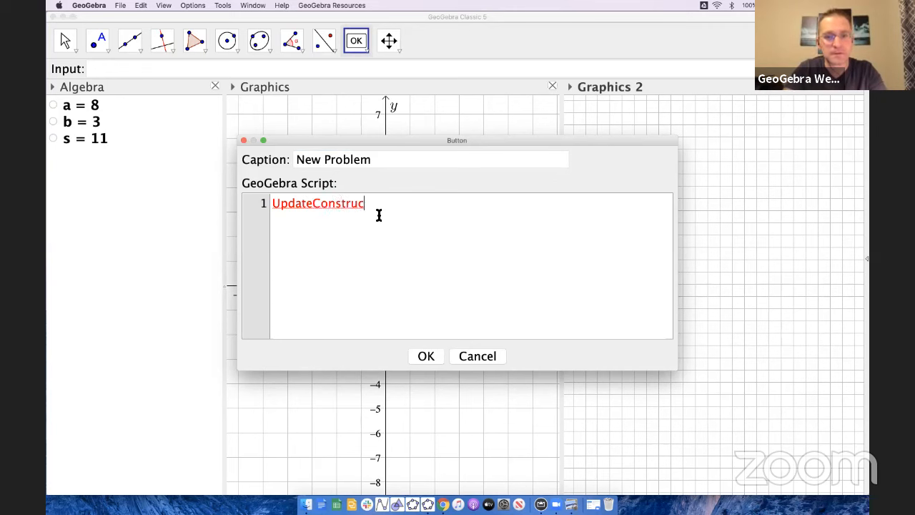
{"action": "type", "text": "tion"}
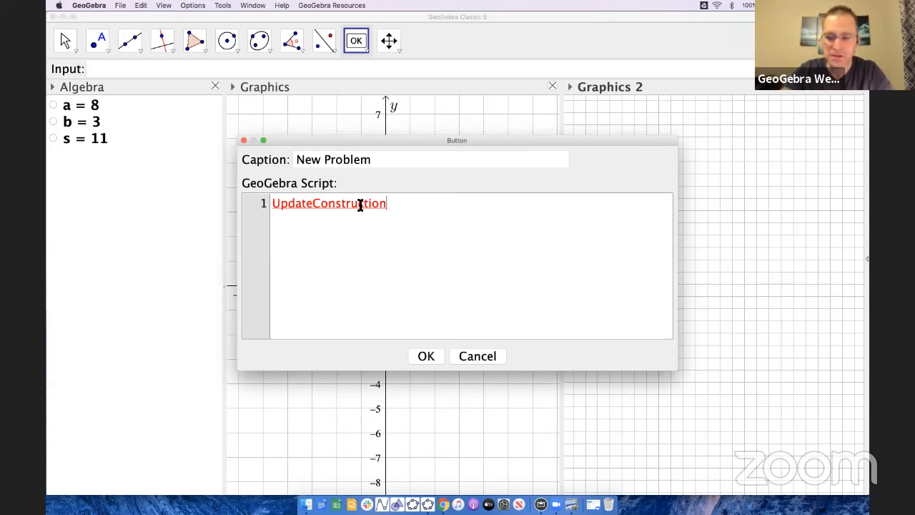
{"action": "type", "text": "["}
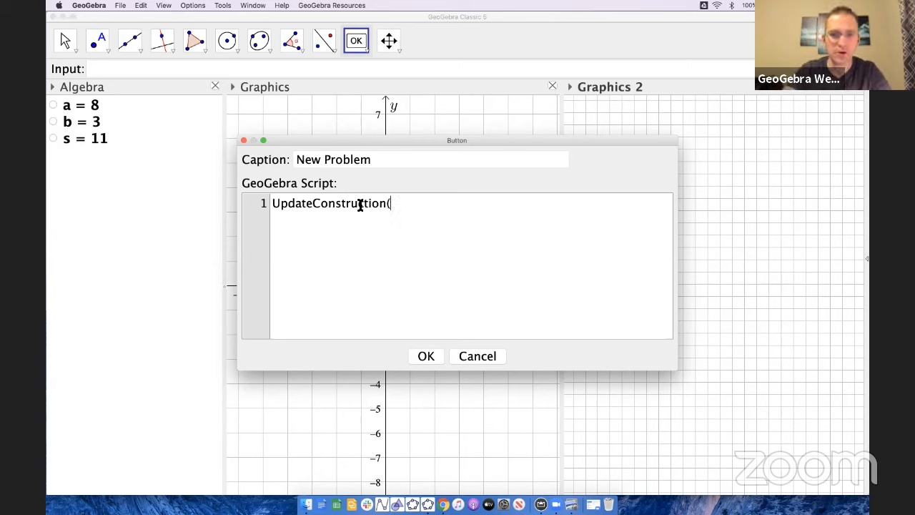
{"action": "type", "text": ")"}
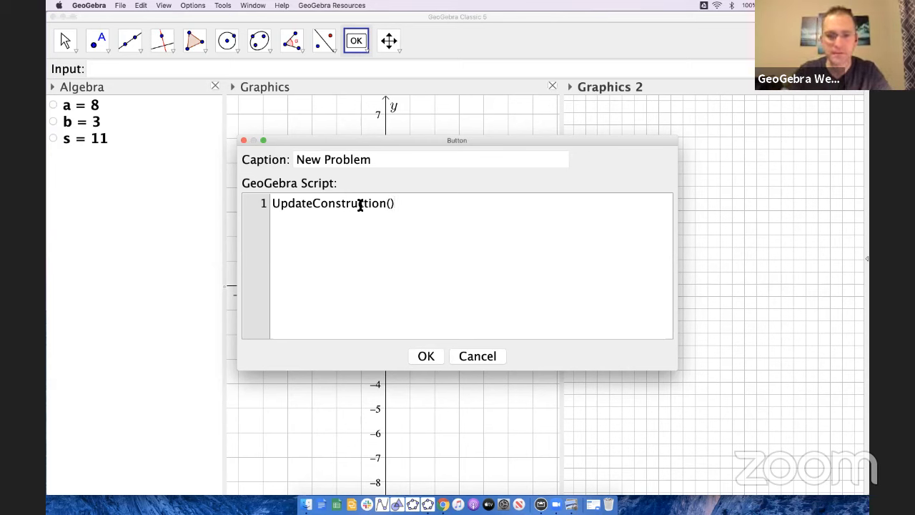
{"action": "key", "text": "BackSpace"}
{"action": "key", "text": "BackSpace"}
{"action": "type", "text": "[]"}
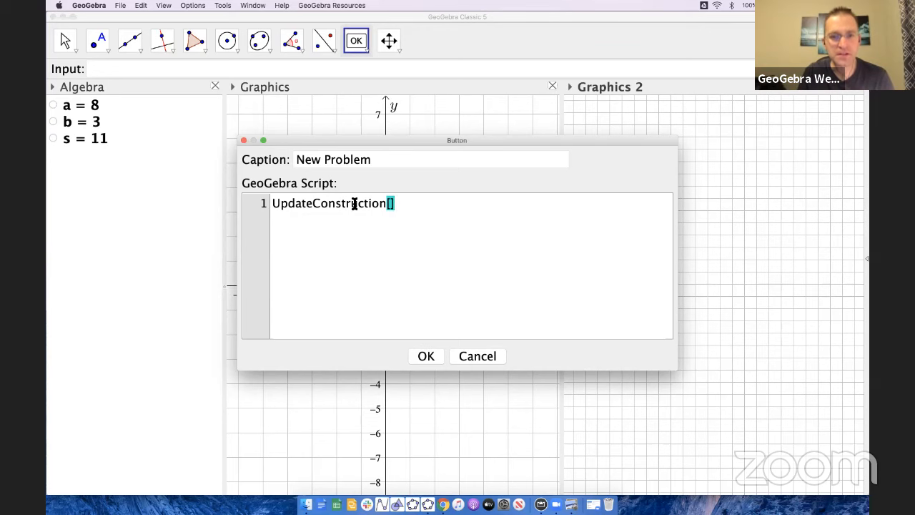
{"action": "left_click", "coordinate": [426, 358]}
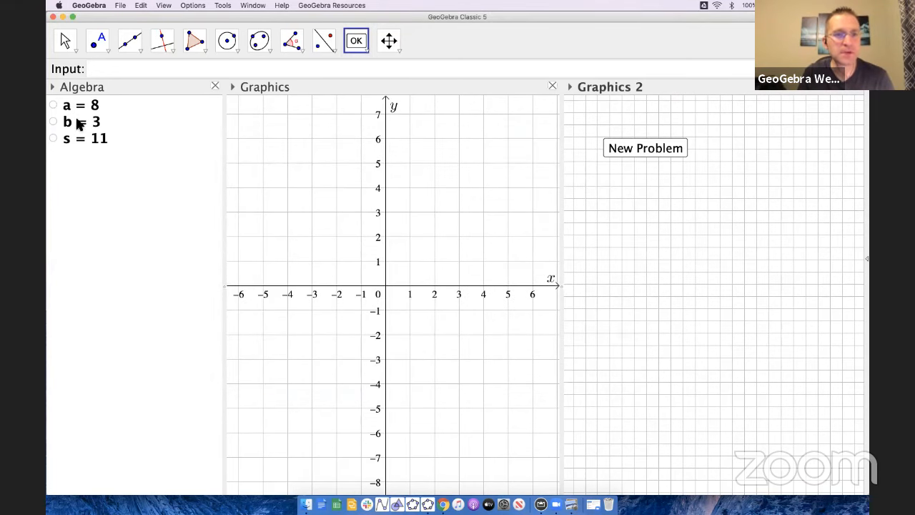
Switch to the Move tool and test the New Problem button repeatedly to regenerate the random integers and their sum
{"action": "left_click", "coordinate": [647, 150]}
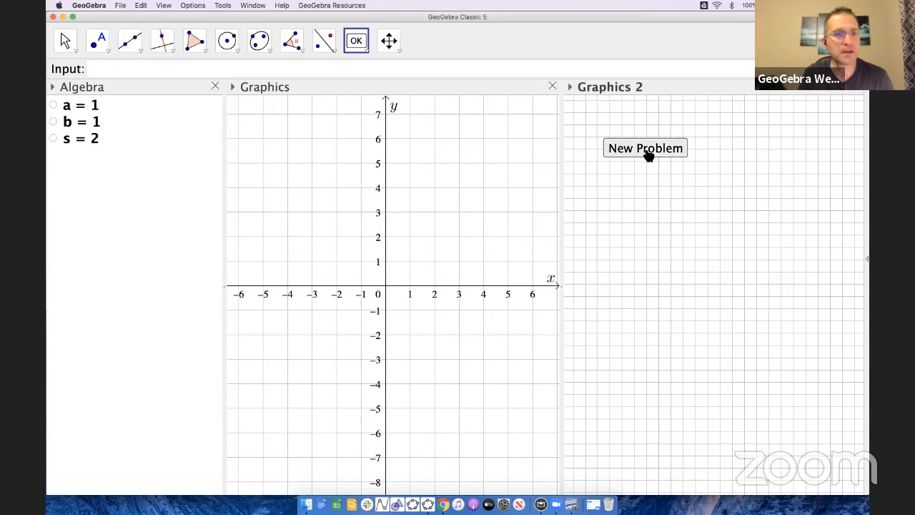
{"action": "left_click", "coordinate": [474, 357]}
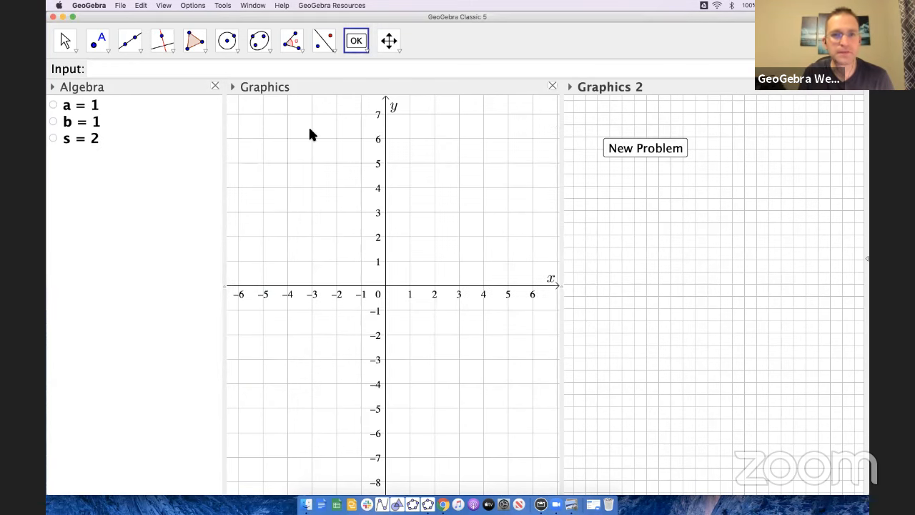
{"action": "left_click", "coordinate": [68, 41]}
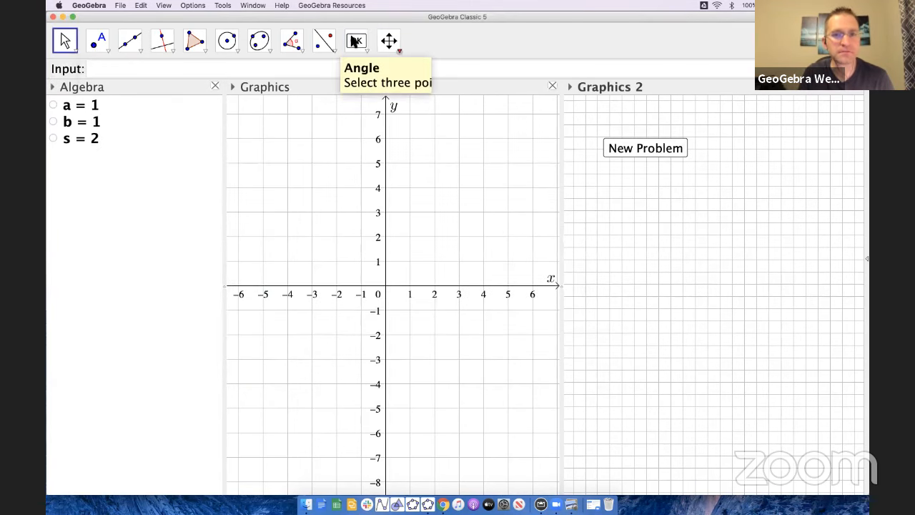
{"action": "left_click", "coordinate": [643, 148]}
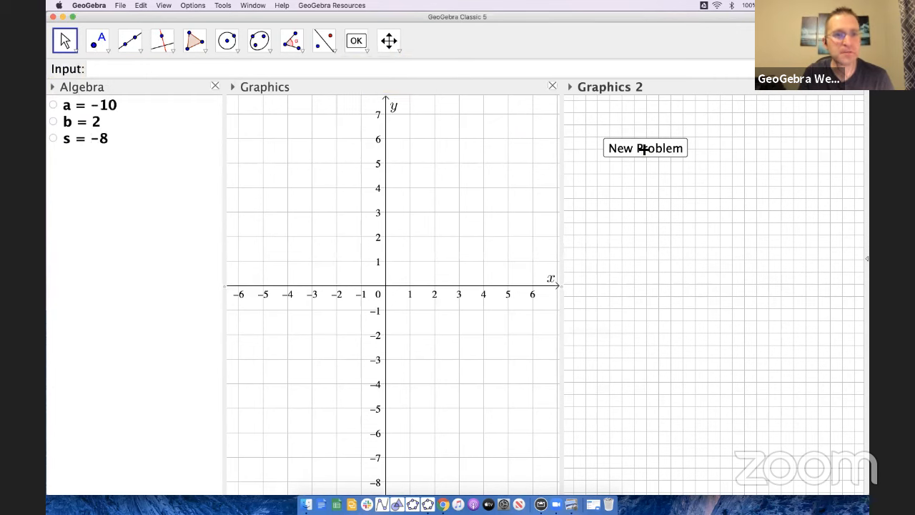
{"action": "left_click", "coordinate": [643, 148]}
{"action": "left_click", "coordinate": [643, 149]}
{"action": "left_click", "coordinate": [644, 149]}
{"action": "left_click", "coordinate": [644, 149]}
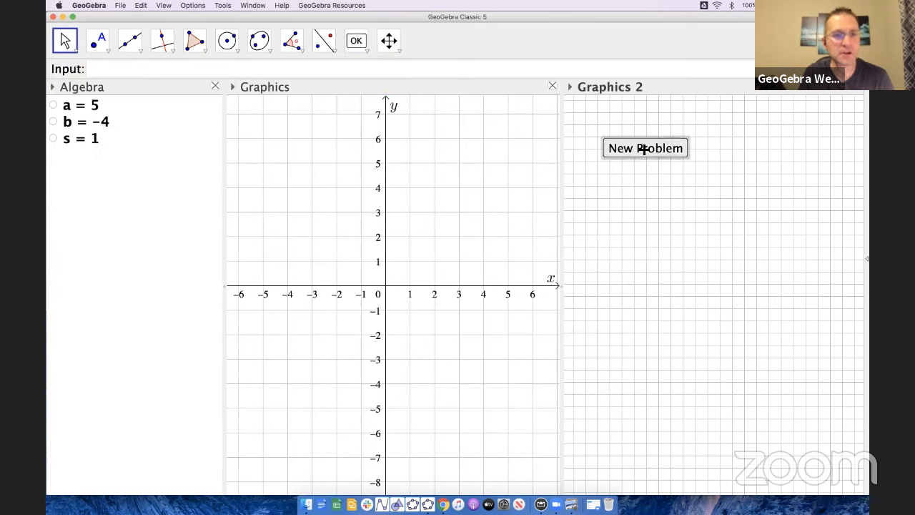
{"action": "left_click", "coordinate": [644, 149]}
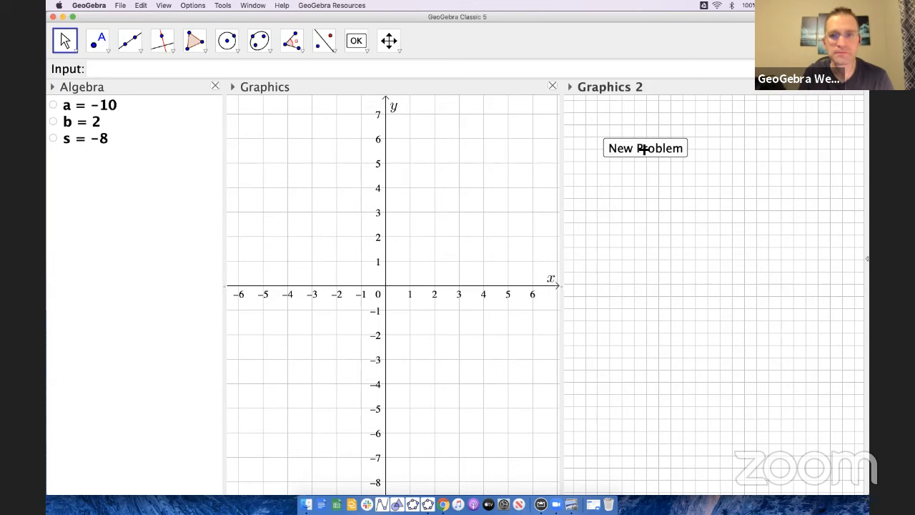
{"action": "left_click", "coordinate": [644, 149]}
{"action": "left_click", "coordinate": [644, 149]}
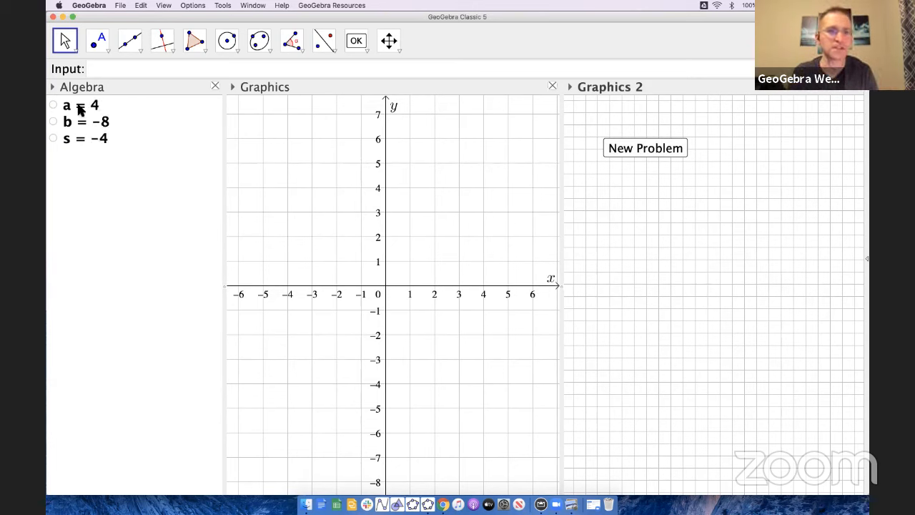
{"action": "left_click", "coordinate": [626, 150]}
{"action": "left_click", "coordinate": [625, 150]}
{"action": "left_click", "coordinate": [625, 150]}
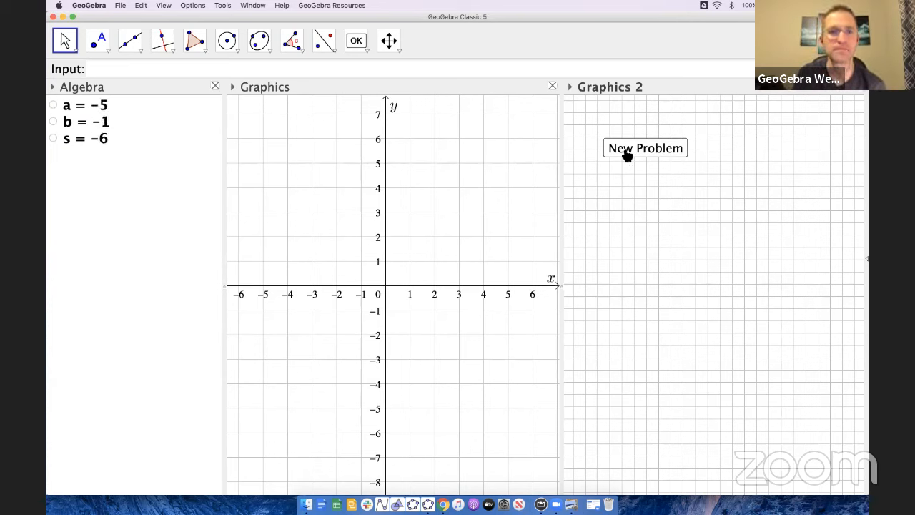
Start a text object in the upper part of the Graphics view with the wording "Find the sum of"
{"action": "left_click", "coordinate": [363, 54]}
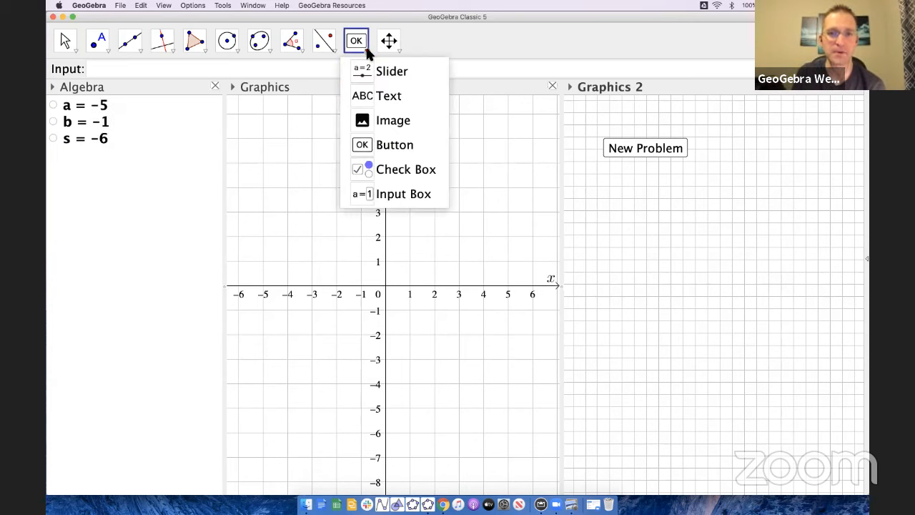
{"action": "left_click", "coordinate": [401, 97]}
{"action": "left_click", "coordinate": [268, 140]}
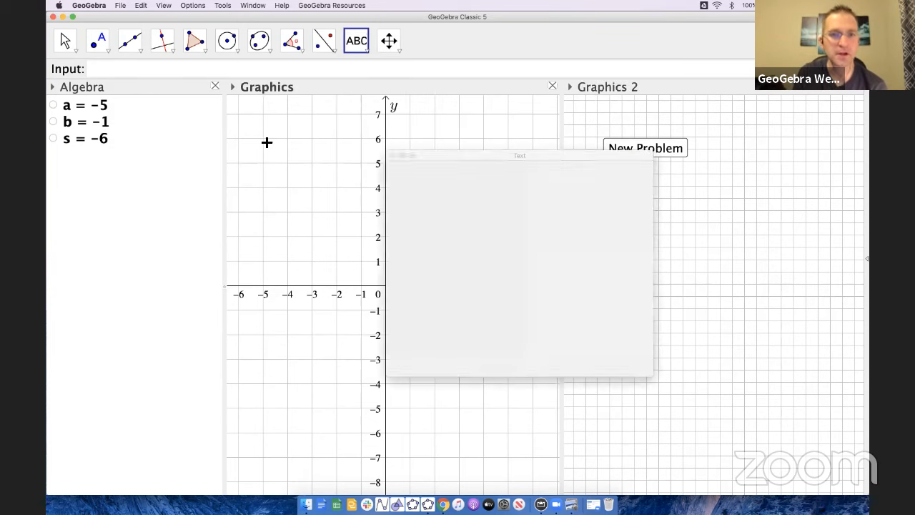
{"action": "left_click_drag", "start_coordinate": [431, 157], "coordinate": [353, 95]}
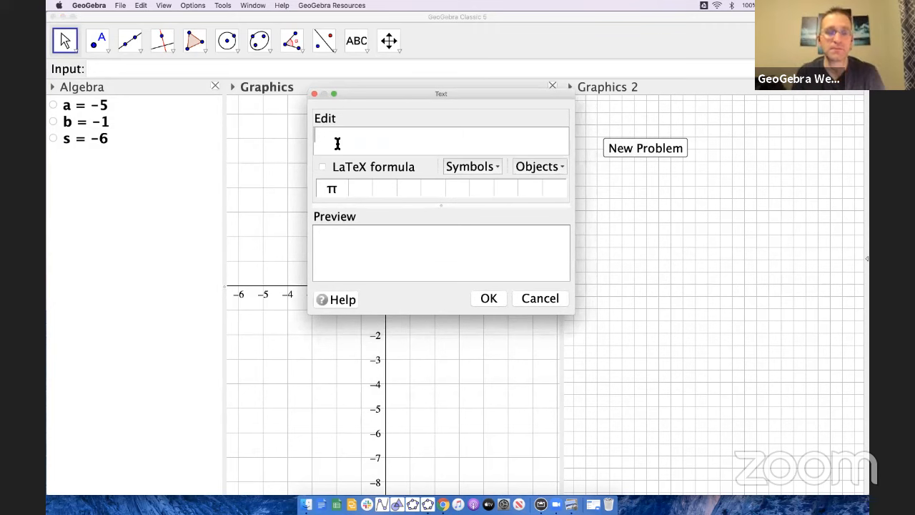
{"action": "type", "text": "Fi"}
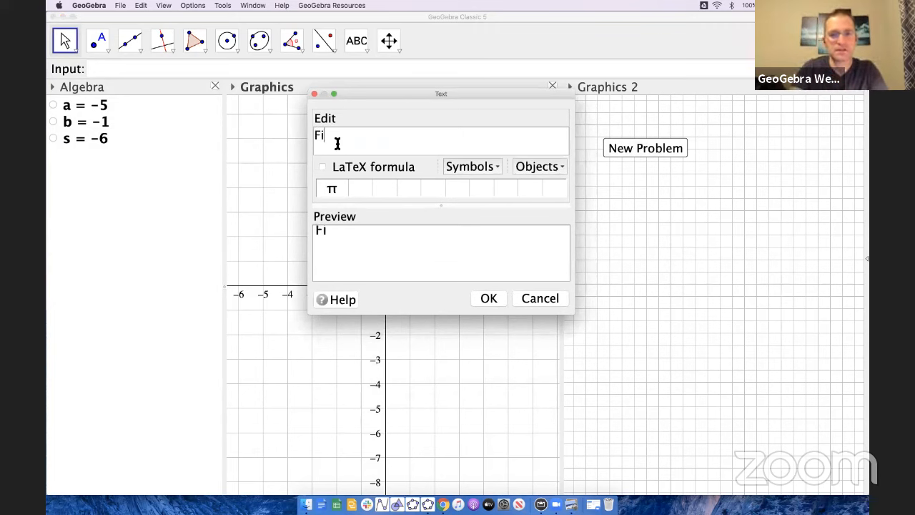
{"action": "type", "text": "nd the sum"}
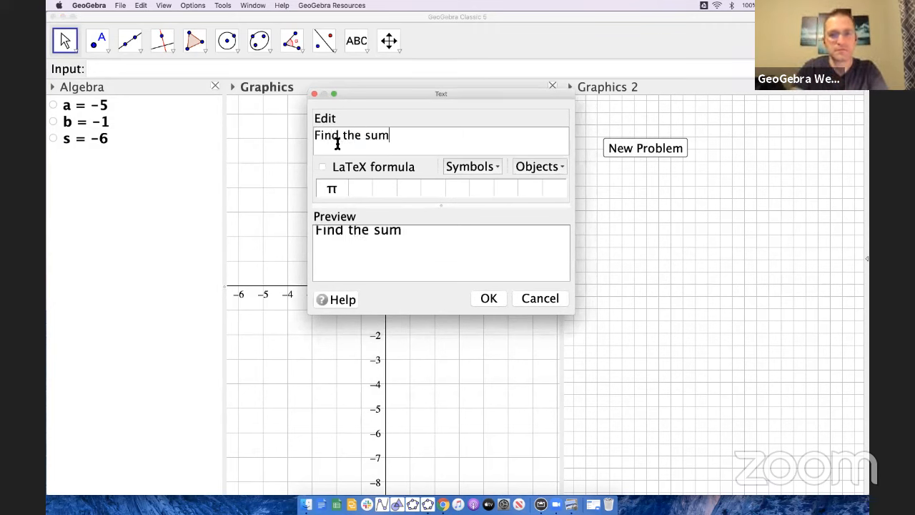
{"action": "type", "text": " of"}
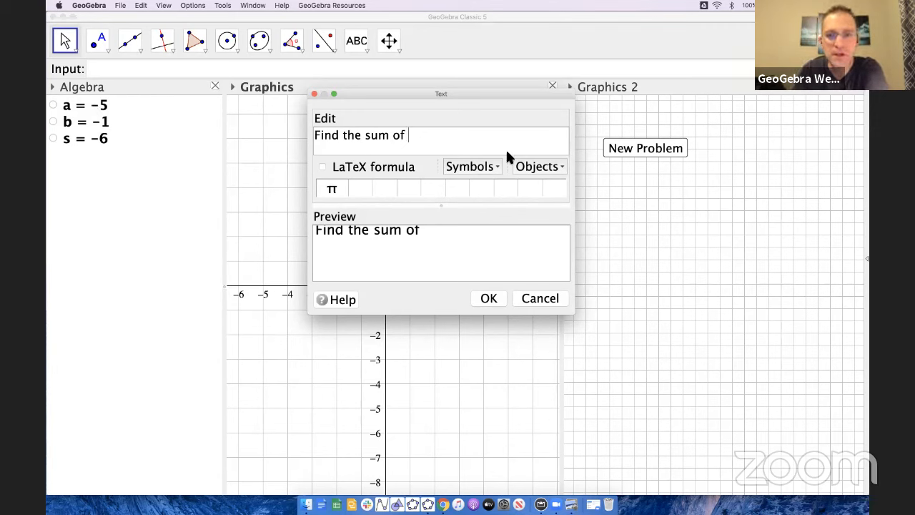
Complete the text with dynamic values so it reads "Find the sum of a and b.", linking the objects a and b, and create it
{"action": "left_click", "coordinate": [562, 170]}
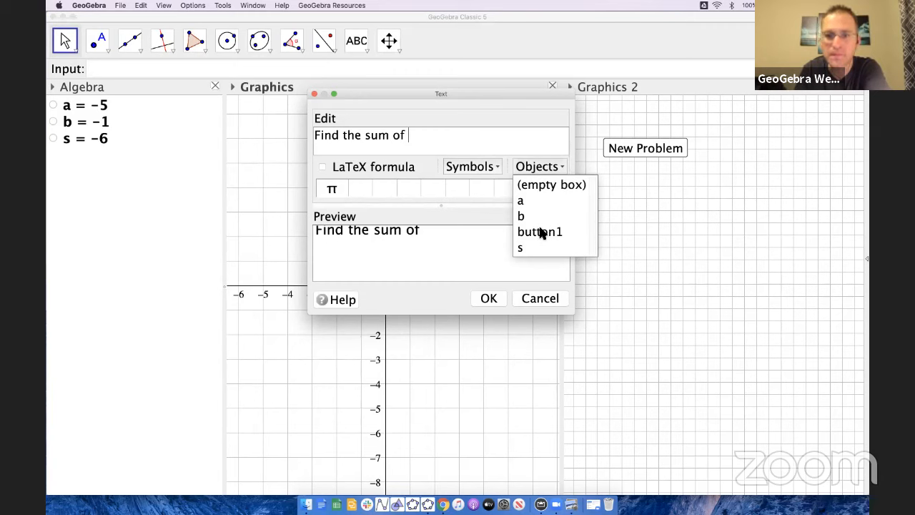
{"action": "left_click", "coordinate": [525, 200]}
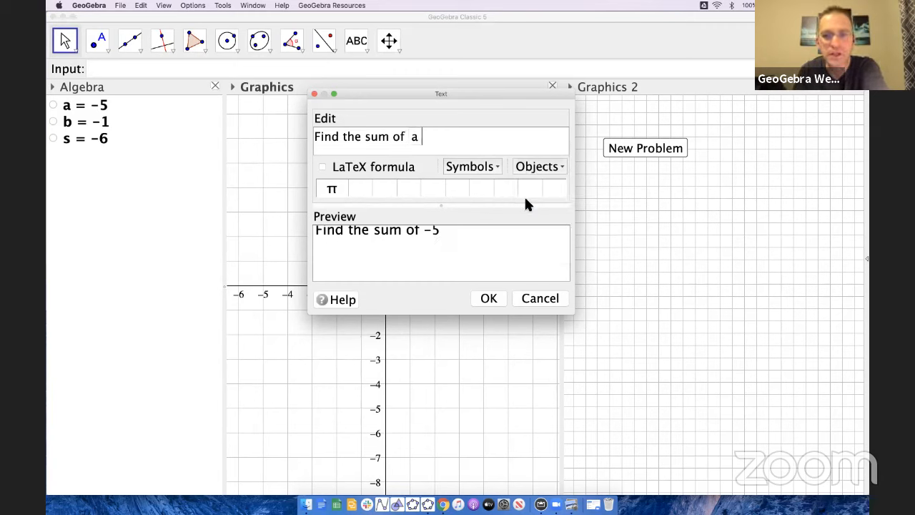
{"action": "type", "text": "and"}
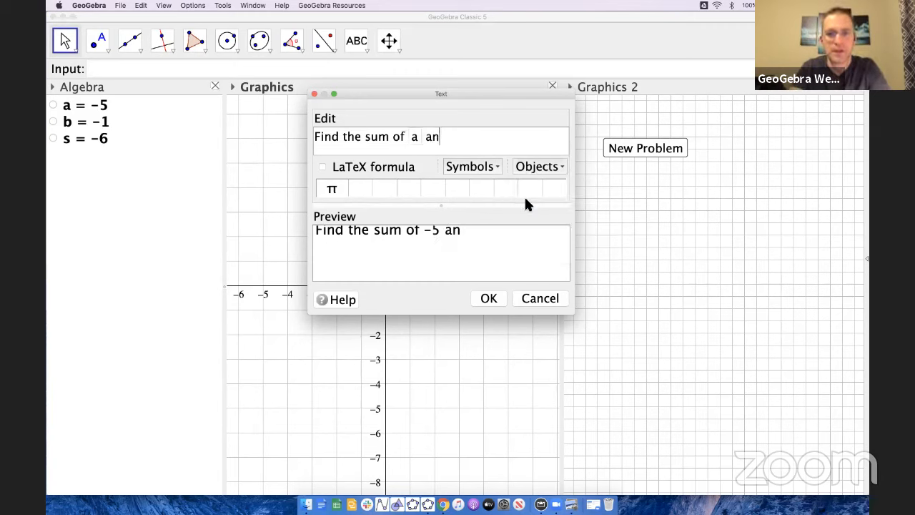
{"action": "left_click", "coordinate": [536, 168]}
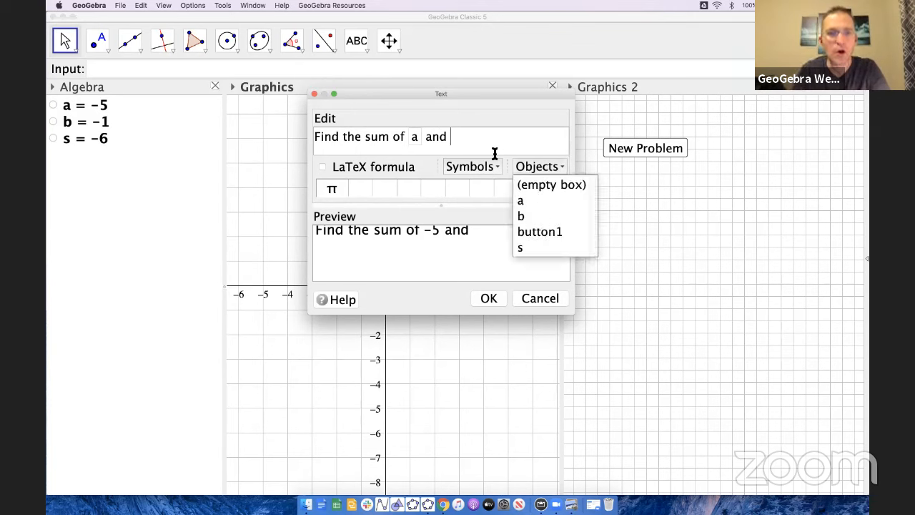
{"action": "left_click", "coordinate": [78, 123]}
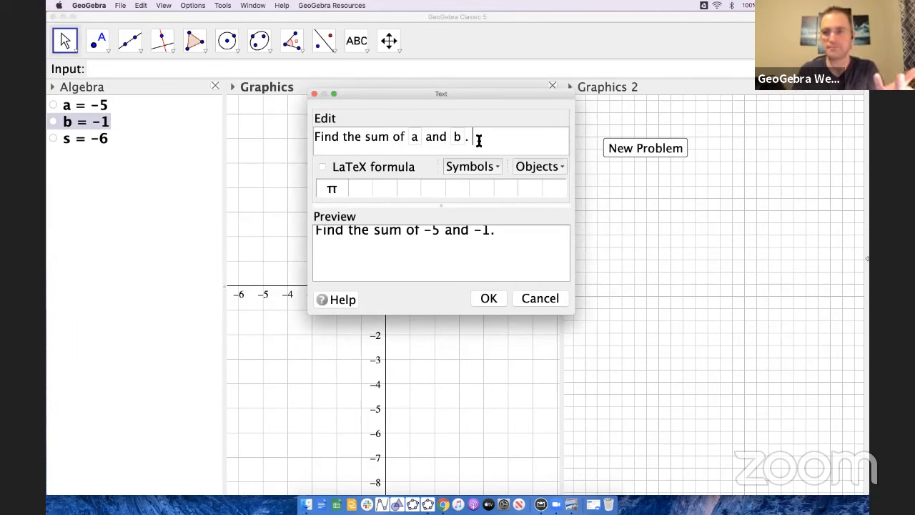
{"action": "left_click", "coordinate": [489, 298]}
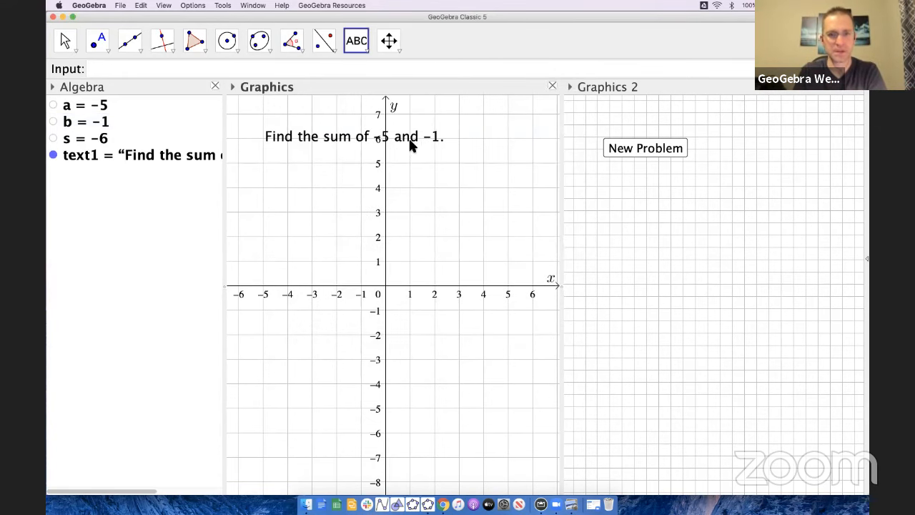
Move the problem text to the upper-left corner of the Graphics view and hide that view's axes and grid
{"action": "left_click", "coordinate": [65, 41]}
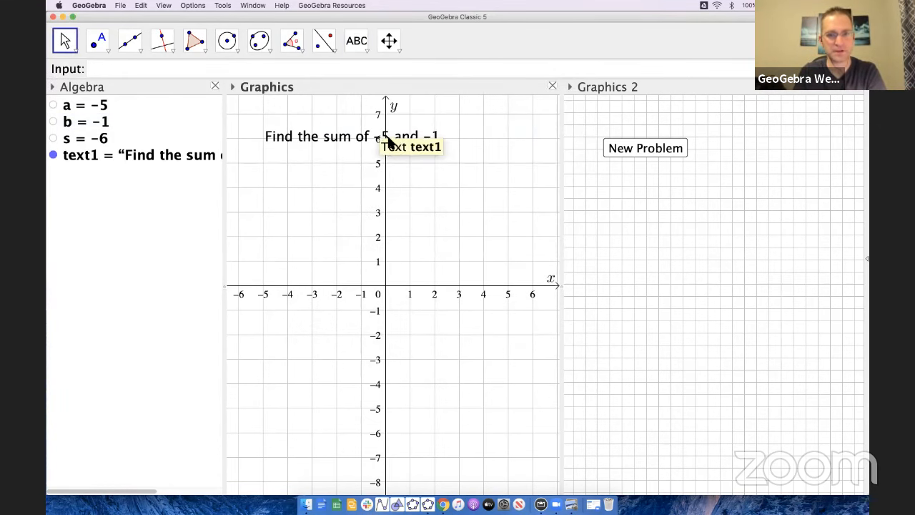
{"action": "left_click_drag", "start_coordinate": [350, 134], "coordinate": [311, 124]}
{"action": "right_click", "coordinate": [463, 161]}
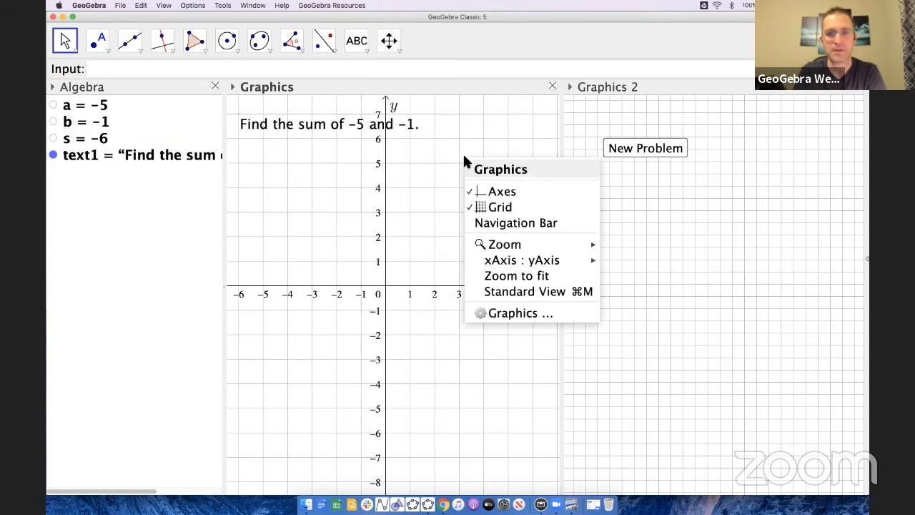
{"action": "left_click", "coordinate": [484, 191]}
{"action": "right_click", "coordinate": [399, 200]}
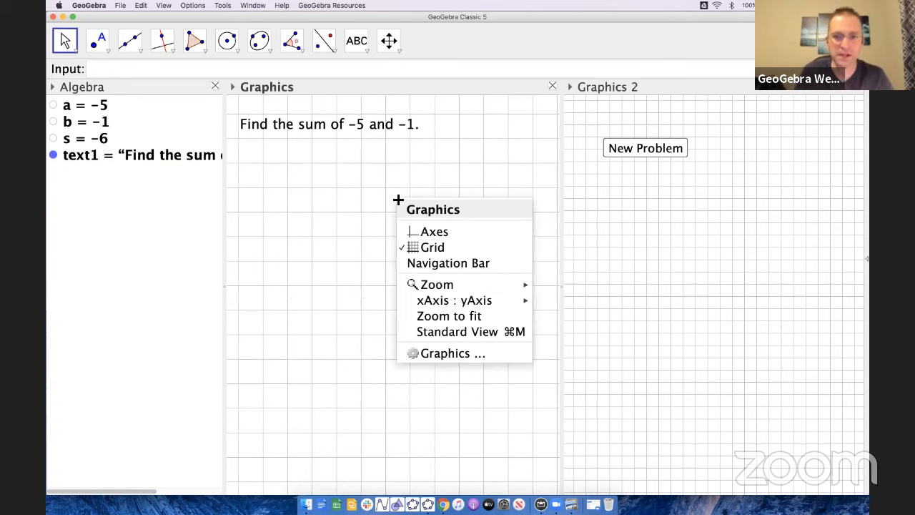
{"action": "left_click", "coordinate": [422, 245]}
{"action": "left_click_drag", "start_coordinate": [357, 137], "coordinate": [336, 137]}
{"action": "left_click", "coordinate": [367, 153]}
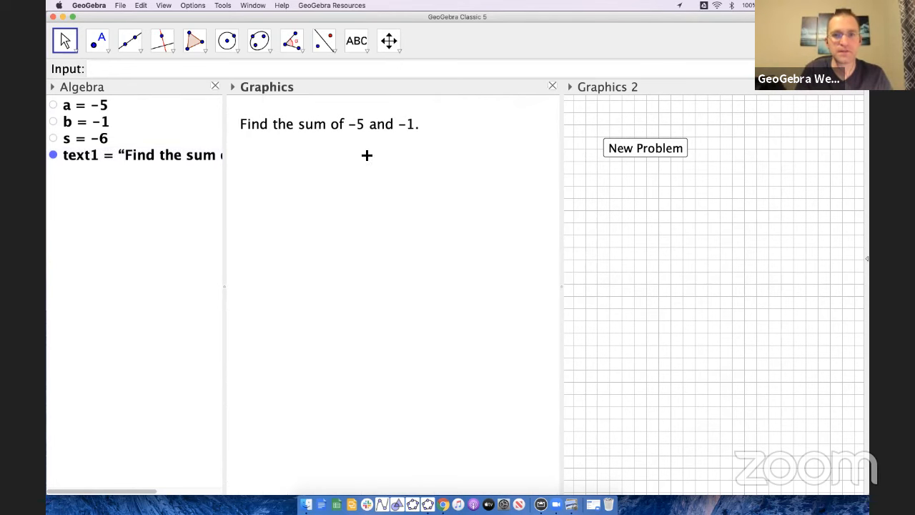
Test the New Problem button repeatedly to check that the problem text updates with new random integers
{"action": "left_click", "coordinate": [637, 149]}
{"action": "left_click", "coordinate": [636, 149]}
{"action": "left_click", "coordinate": [636, 149]}
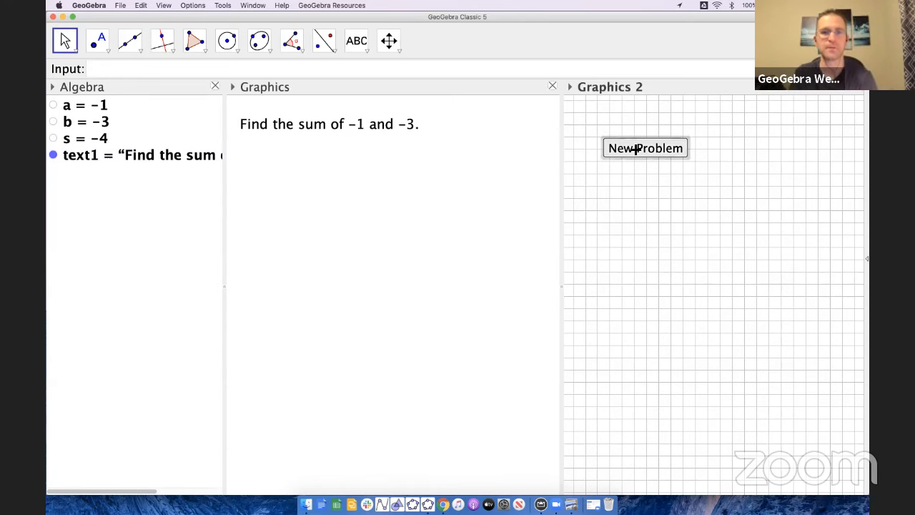
{"action": "left_click", "coordinate": [636, 149]}
{"action": "left_click", "coordinate": [636, 149]}
{"action": "left_click", "coordinate": [636, 149]}
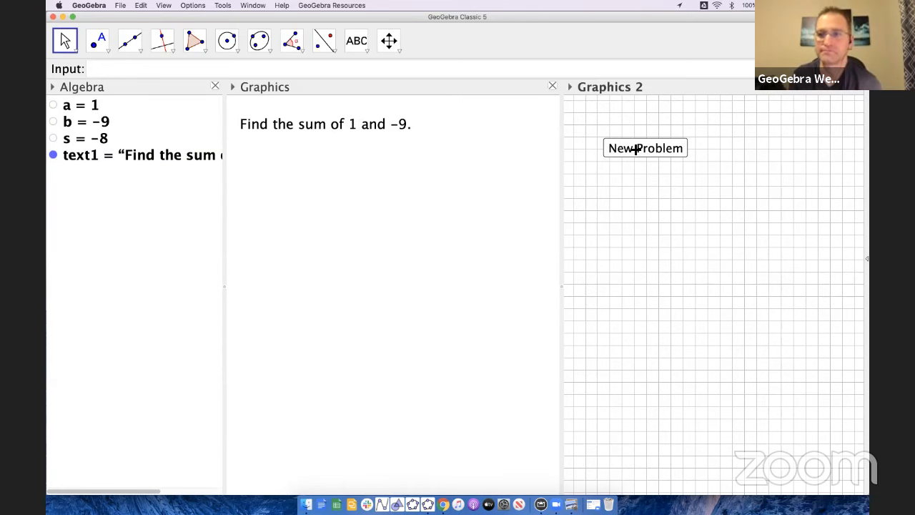
{"action": "left_click", "coordinate": [636, 149]}
{"action": "left_click", "coordinate": [635, 149]}
{"action": "left_click", "coordinate": [635, 148]}
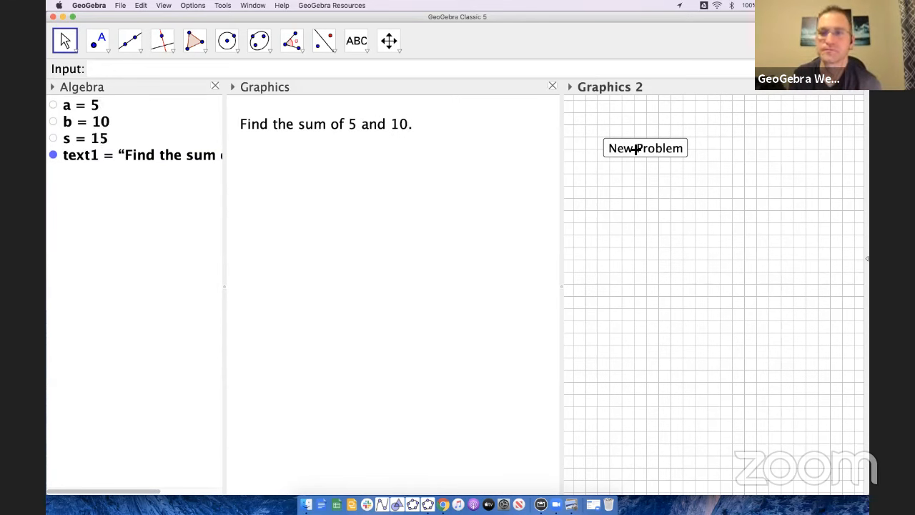
{"action": "left_click", "coordinate": [636, 149]}
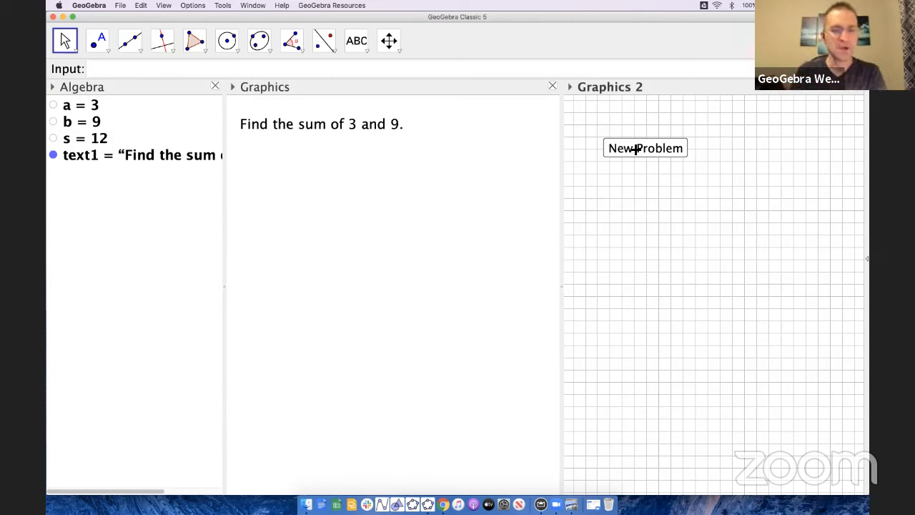
{"action": "left_click", "coordinate": [639, 147]}
{"action": "left_click", "coordinate": [637, 146]}
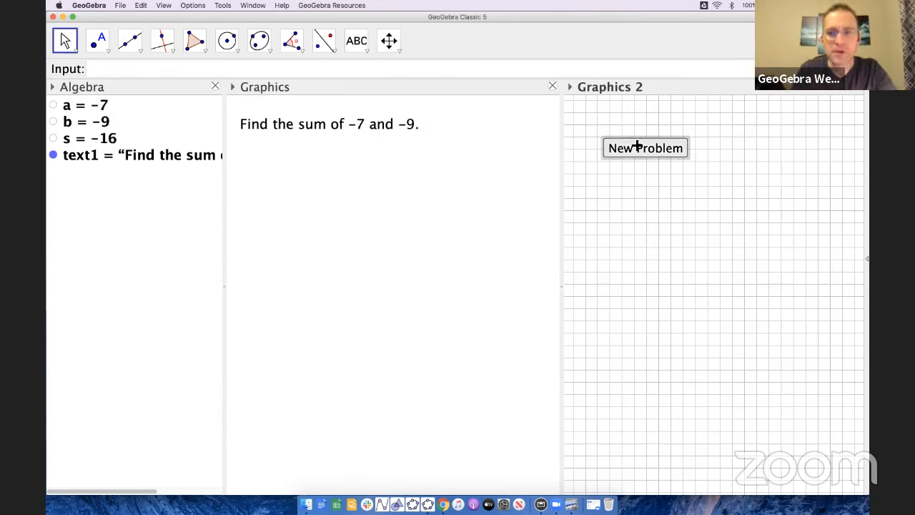
{"action": "left_click", "coordinate": [637, 145]}
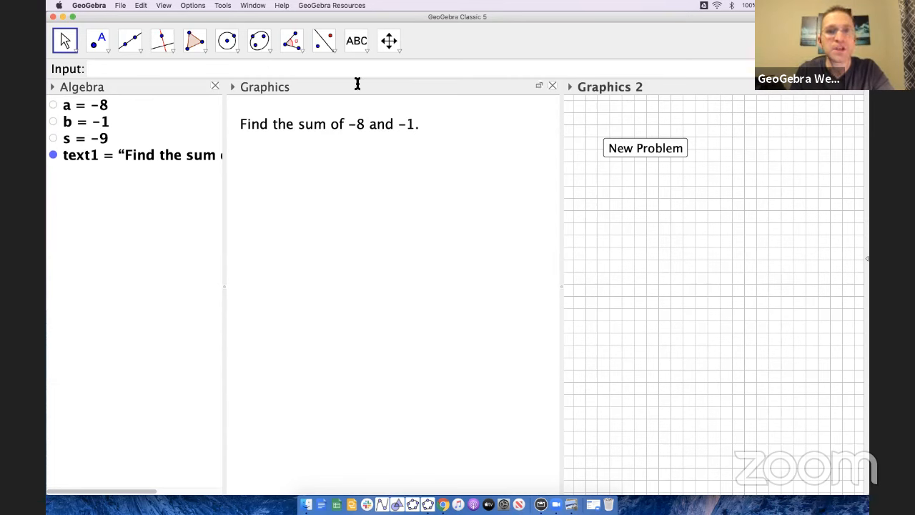
Place a number slider named c below the New Problem button in Graphics 2 and set its minimum to -20
{"action": "left_click", "coordinate": [363, 42]}
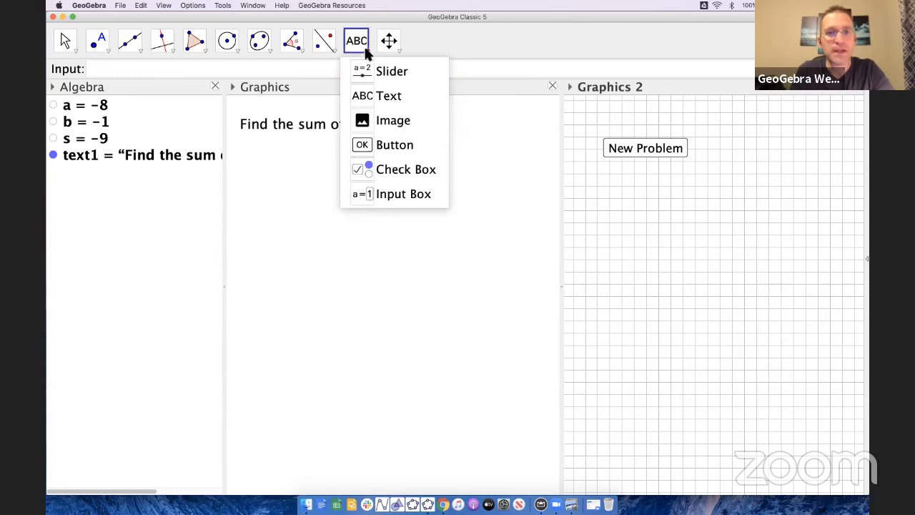
{"action": "left_click", "coordinate": [401, 75]}
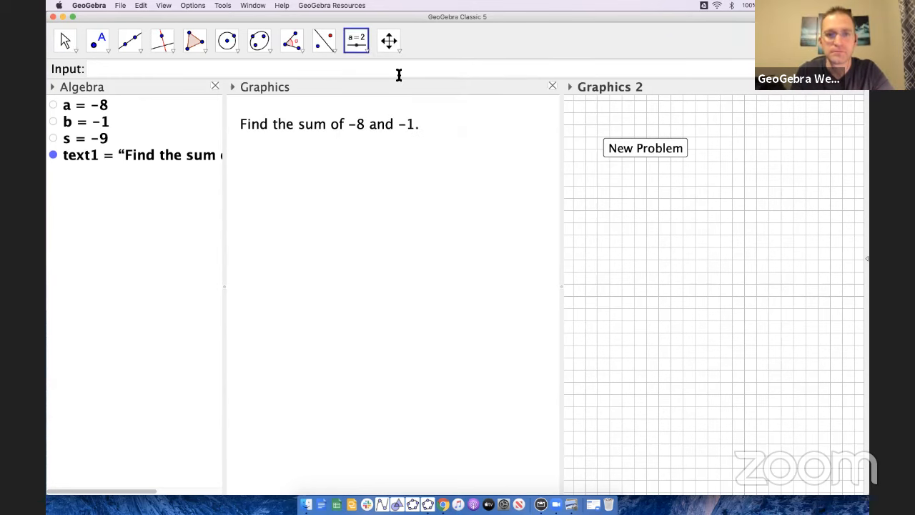
{"action": "left_click", "coordinate": [629, 205]}
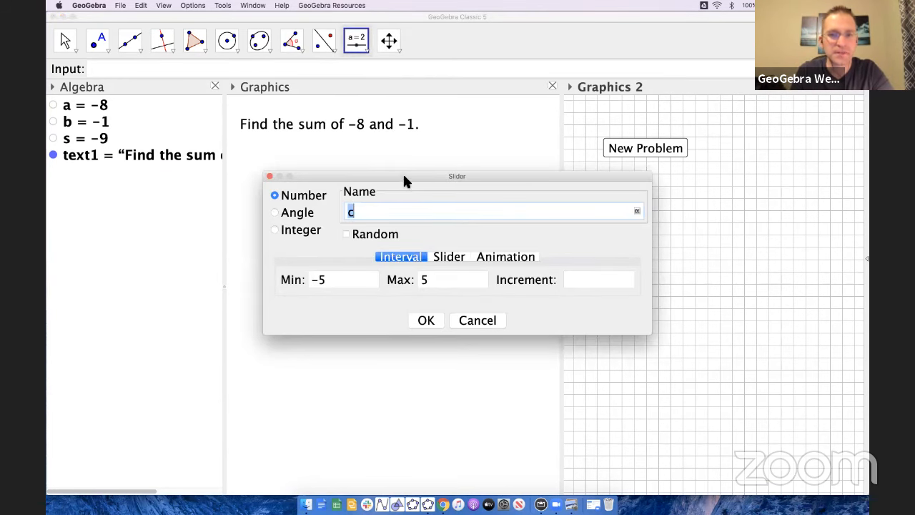
{"action": "left_click_drag", "start_coordinate": [403, 175], "coordinate": [469, 163]}
{"action": "left_click", "coordinate": [401, 267]}
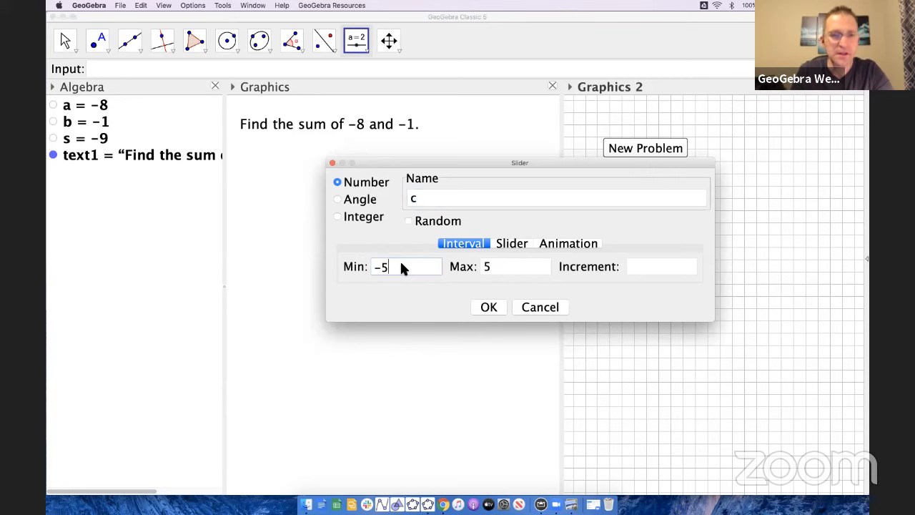
{"action": "key", "text": "BackSpace"}
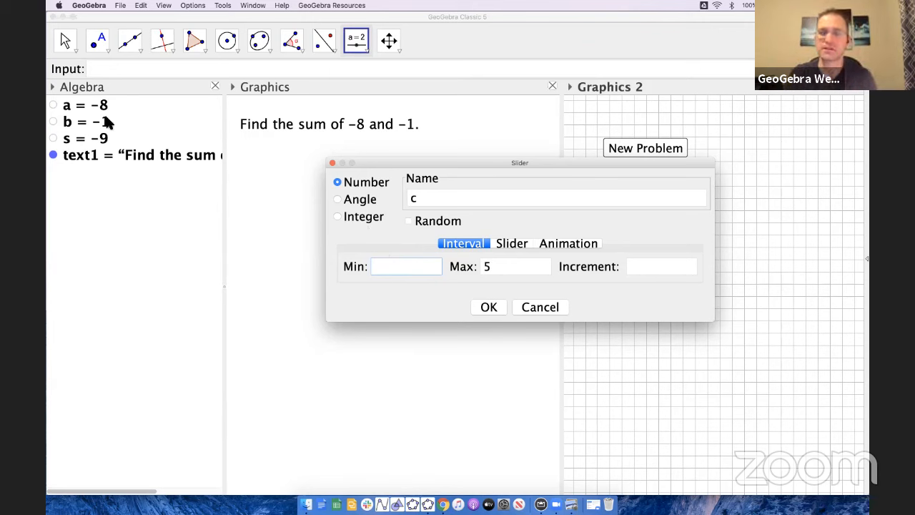
{"action": "mouse_move", "coordinate": [104, 120]}
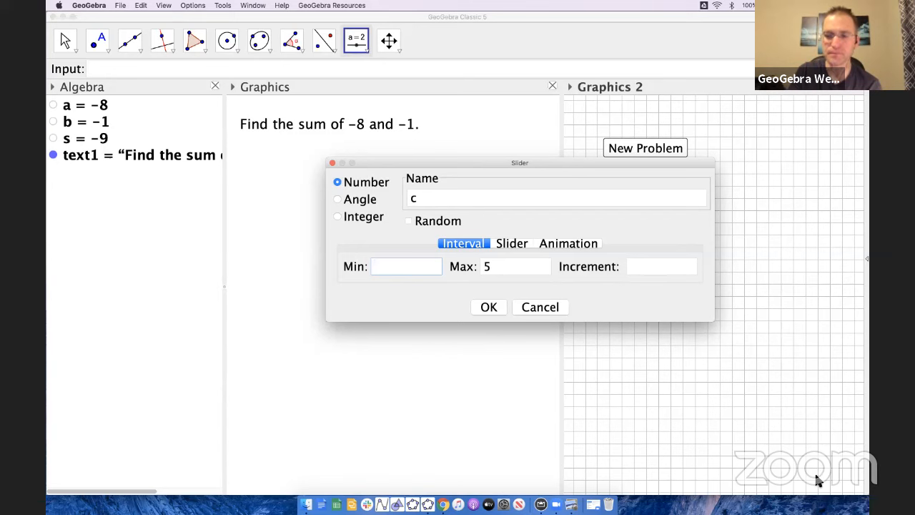
{"action": "left_click", "coordinate": [392, 268]}
{"action": "type", "text": "-"}
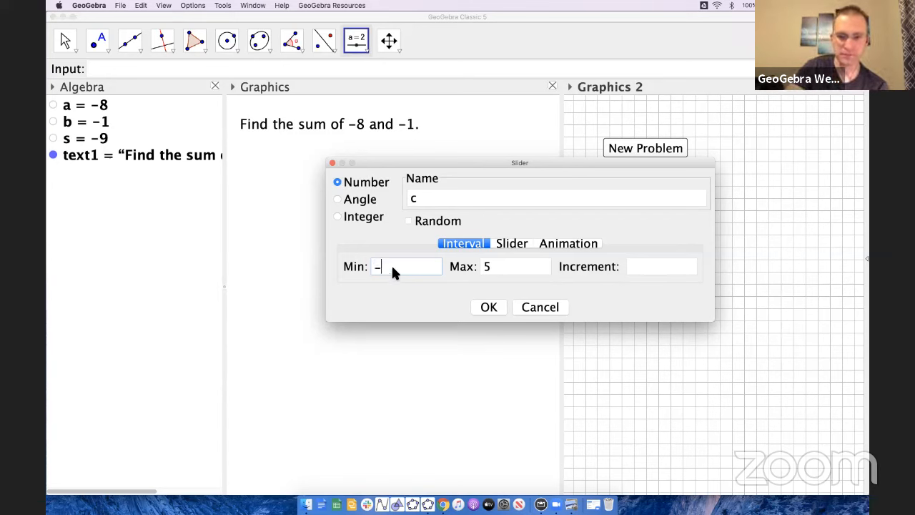
{"action": "type", "text": "20"}
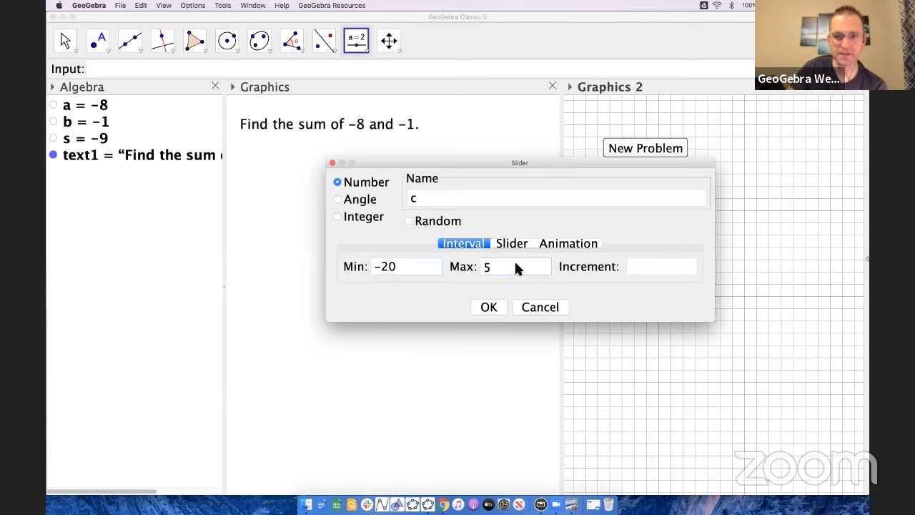
Set slider c's maximum to 20 and its increment to 1, and create the slider
{"action": "left_click", "coordinate": [515, 263]}
{"action": "key", "text": "BackSpace"}
{"action": "type", "text": "20"}
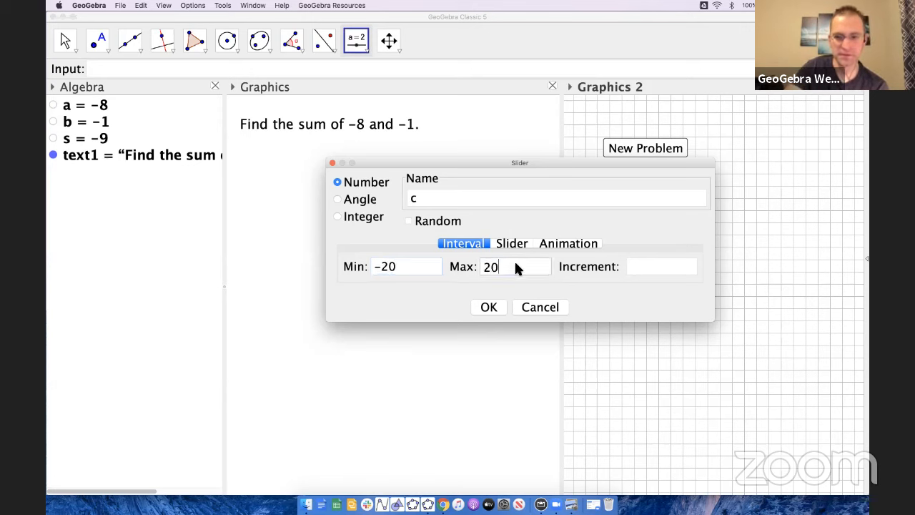
{"action": "left_click", "coordinate": [671, 262]}
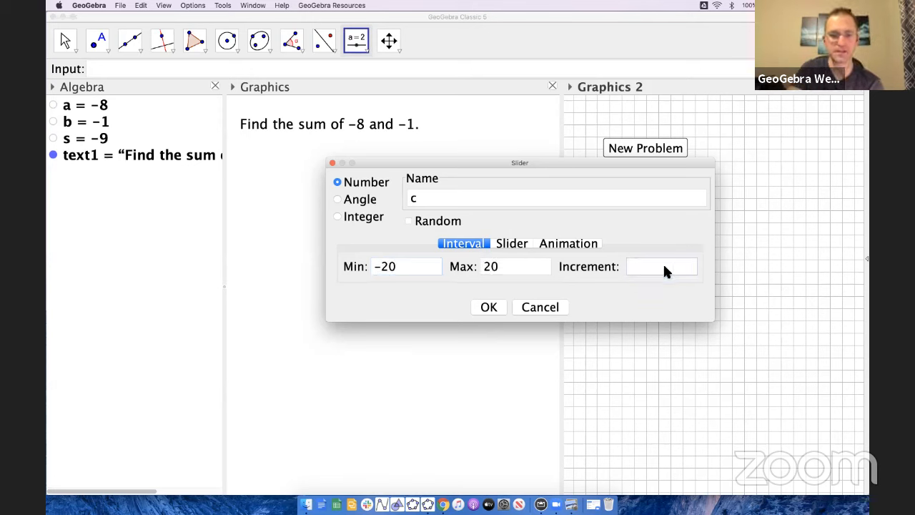
{"action": "type", "text": "1"}
{"action": "left_click", "coordinate": [489, 307]}
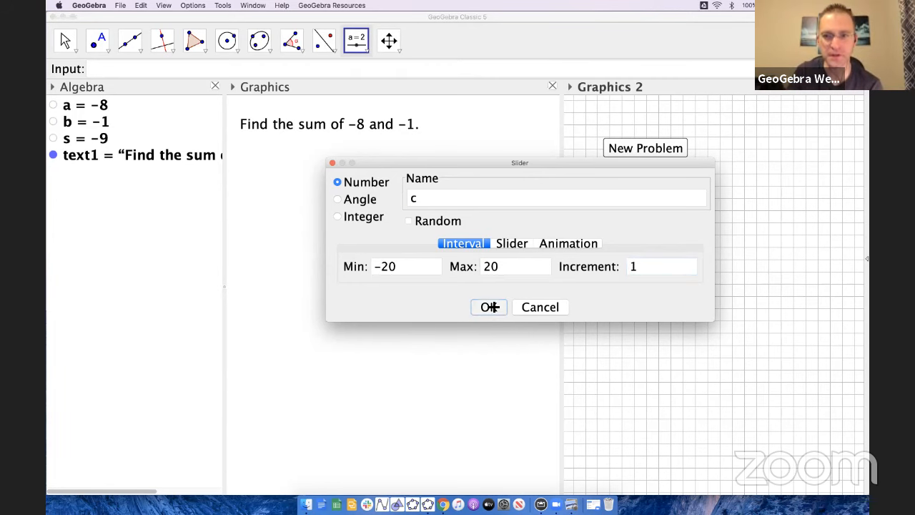
Switch to the Move tool and try out slider c by setting it to 2
{"action": "left_click", "coordinate": [65, 40]}
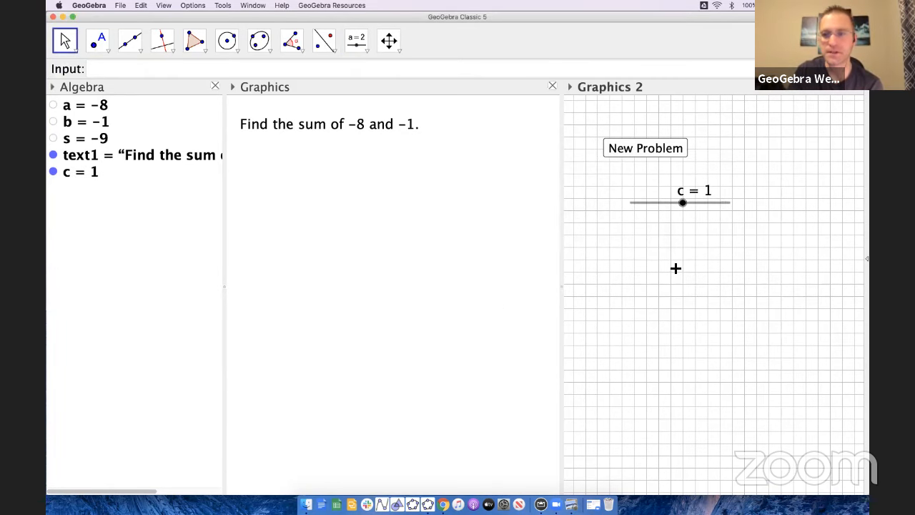
{"action": "mouse_move", "coordinate": [685, 204]}
{"action": "left_mouse_down"}
{"action": "mouse_move", "coordinate": [644, 206]}
{"action": "mouse_move", "coordinate": [686, 204]}
{"action": "left_mouse_up"}
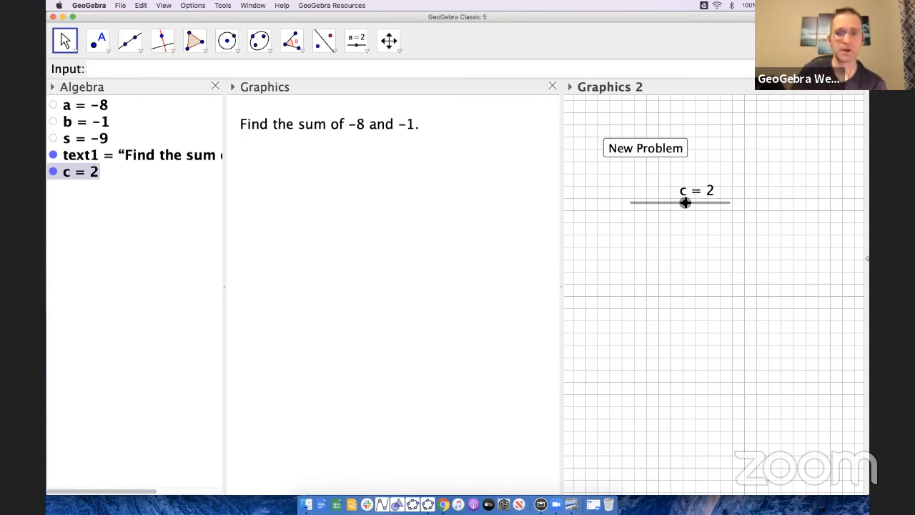
Insert an input box below the problem text in Graphics, with the caption "Sum =" and c as its linked object
{"action": "left_click", "coordinate": [364, 50]}
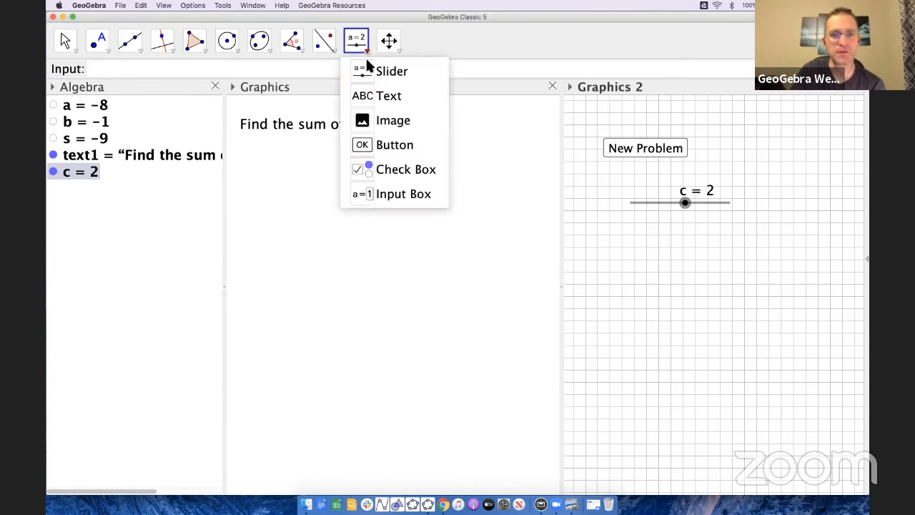
{"action": "left_click", "coordinate": [387, 194]}
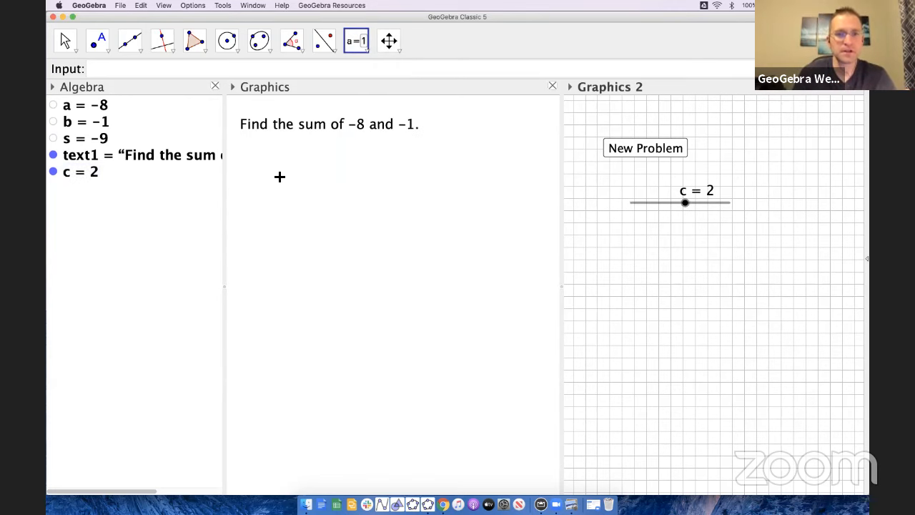
{"action": "left_click", "coordinate": [256, 158]}
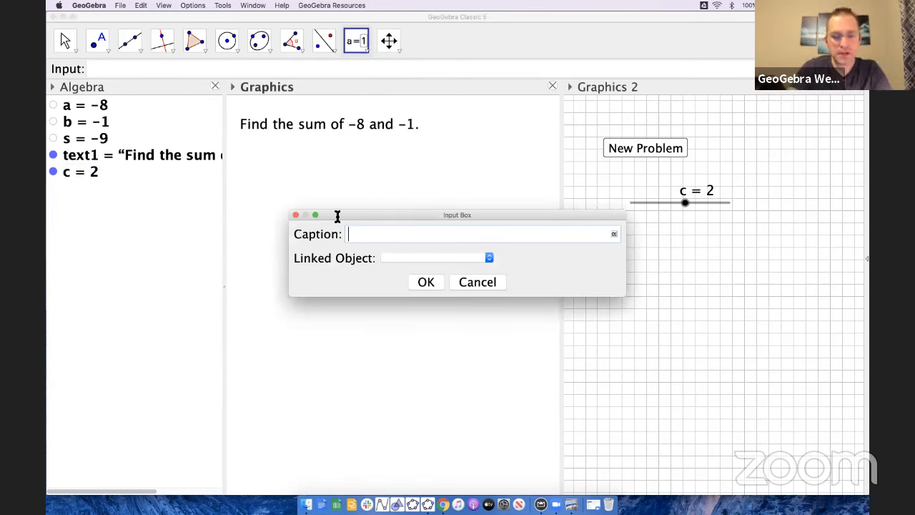
{"action": "type", "text": "Sum ="}
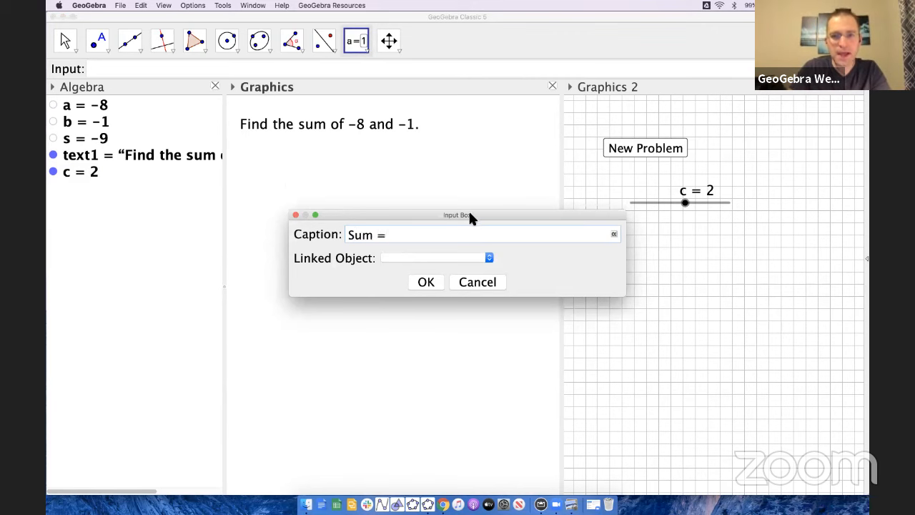
{"action": "left_click_drag", "start_coordinate": [471, 217], "coordinate": [459, 266]}
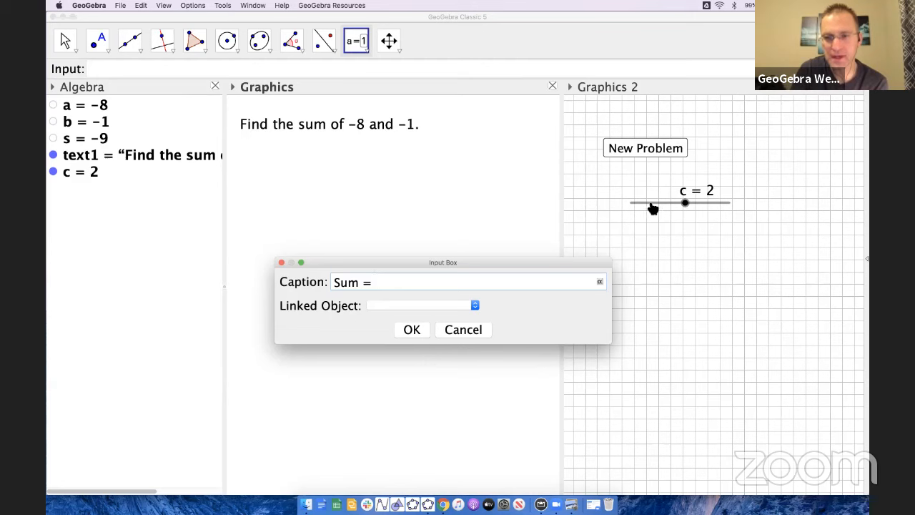
{"action": "left_click", "coordinate": [442, 306]}
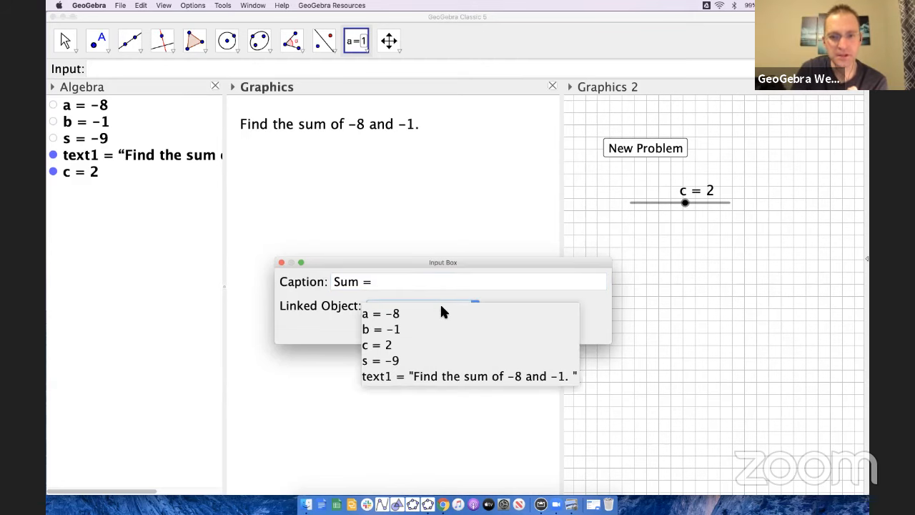
{"action": "left_click", "coordinate": [392, 347]}
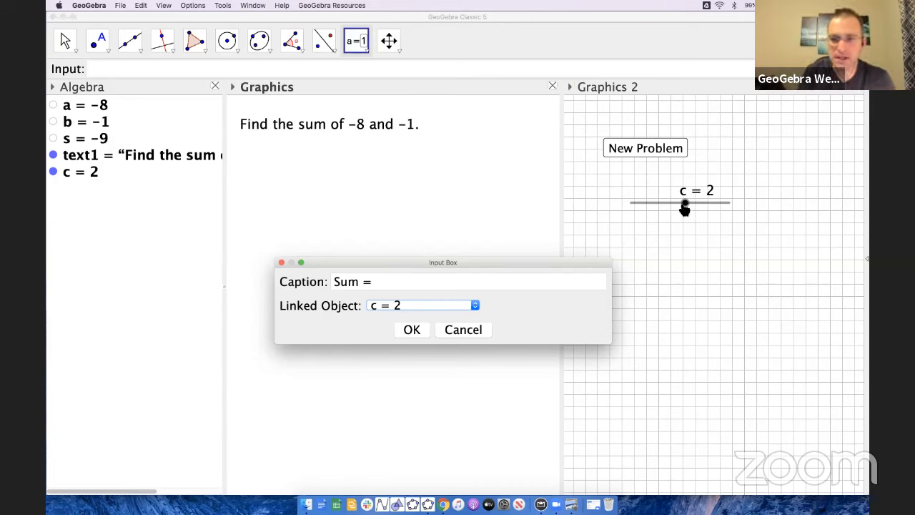
{"action": "left_click", "coordinate": [410, 332]}
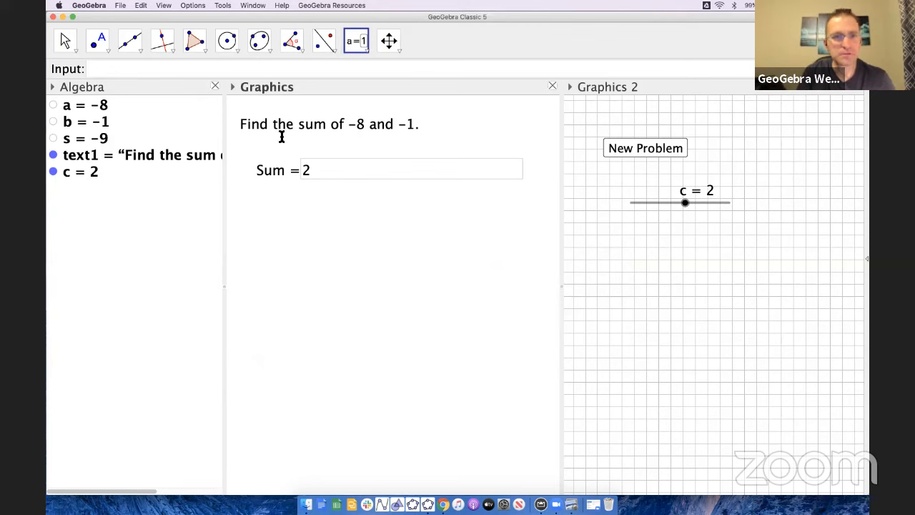
Test the link between slider c and the Sum input box by setting the slider to 0 and entering 5 and 7 in the box
{"action": "left_click", "coordinate": [66, 40]}
{"action": "mouse_move", "coordinate": [685, 204]}
{"action": "left_mouse_down"}
{"action": "mouse_move", "coordinate": [692, 212]}
{"action": "mouse_move", "coordinate": [664, 208]}
{"action": "mouse_move", "coordinate": [681, 205]}
{"action": "left_mouse_up"}
{"action": "left_click", "coordinate": [348, 170]}
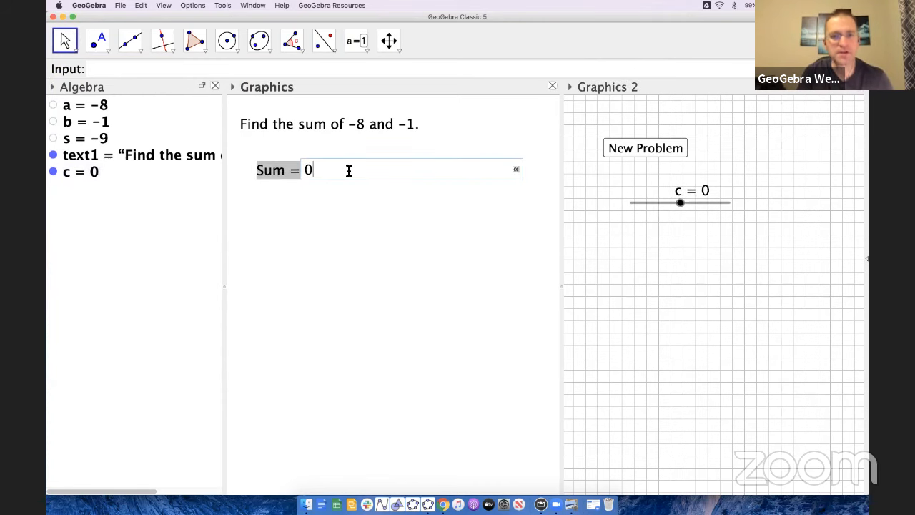
{"action": "key", "text": "BackSpace"}
{"action": "type", "text": "5"}
{"action": "key", "text": "Return"}
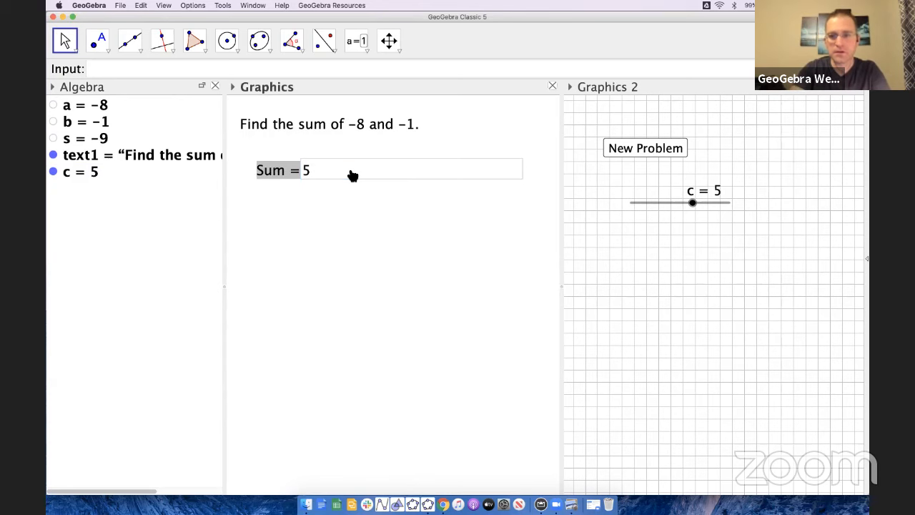
{"action": "left_click", "coordinate": [334, 172]}
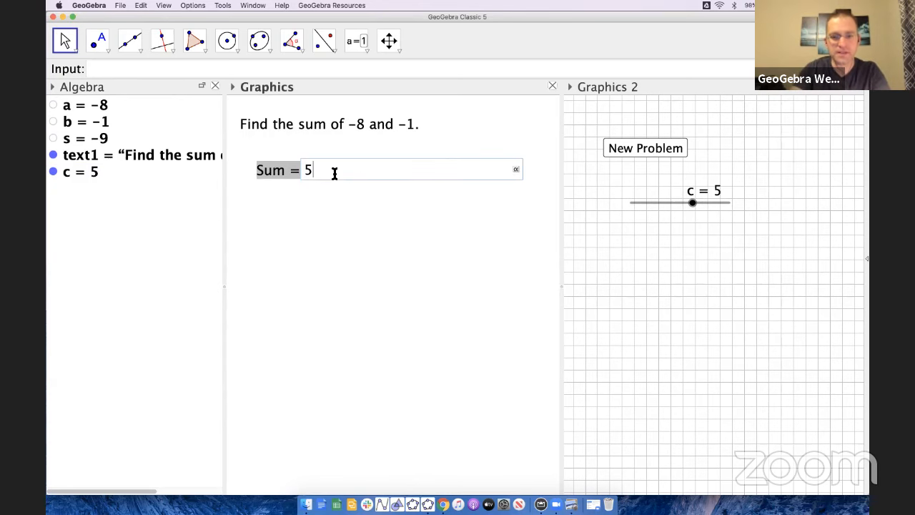
{"action": "key", "text": "BackSpace"}
{"action": "type", "text": "7"}
{"action": "key", "text": "Return"}
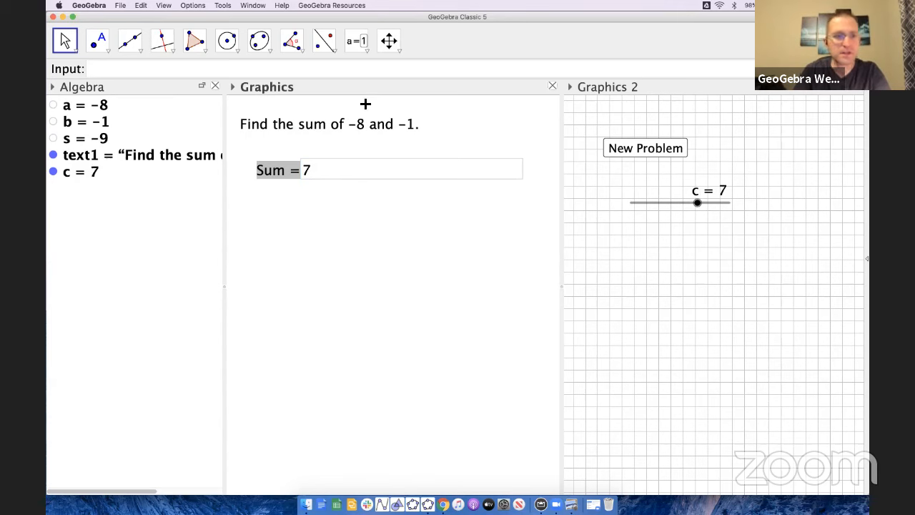
Hide slider c, and unfix the Sum input box to place it directly beneath the problem text, fixing it there again
{"action": "left_click", "coordinate": [54, 172]}
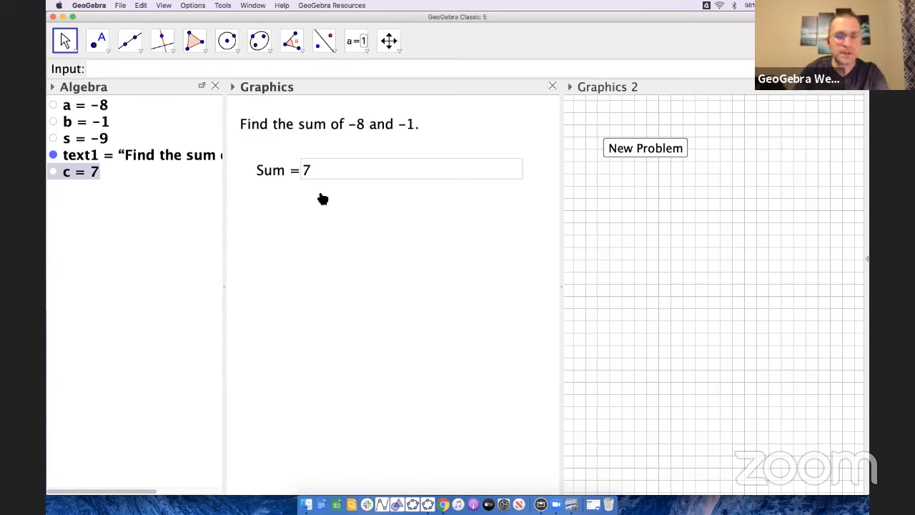
{"action": "right_click", "coordinate": [279, 172]}
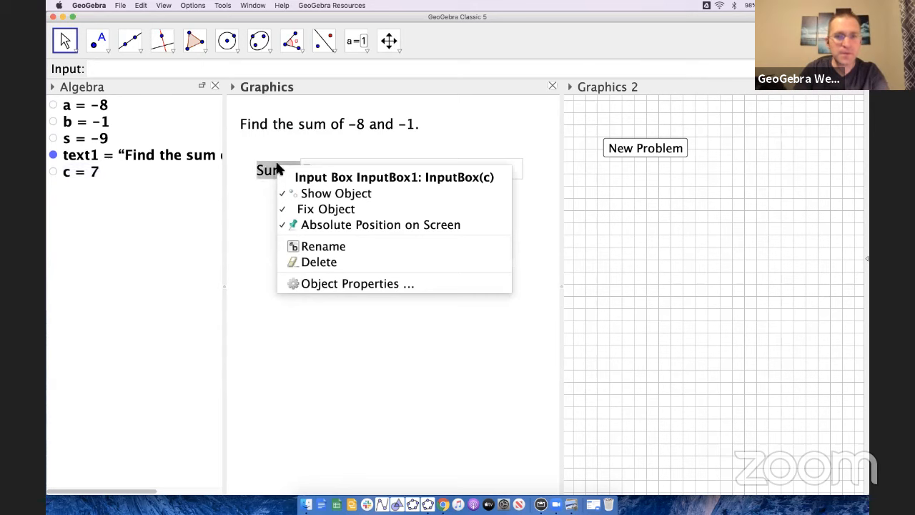
{"action": "left_click", "coordinate": [296, 209]}
{"action": "left_click_drag", "start_coordinate": [274, 176], "coordinate": [251, 157]}
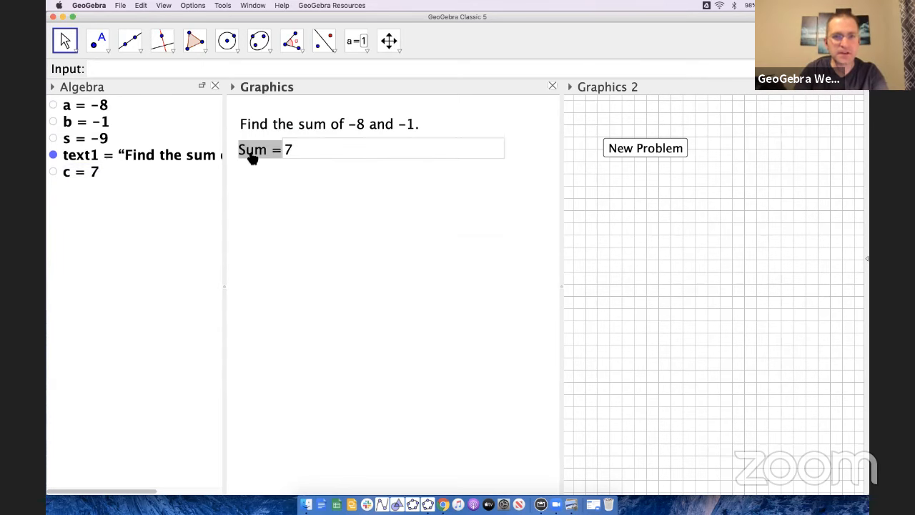
{"action": "right_click", "coordinate": [250, 154]}
{"action": "left_click", "coordinate": [262, 200]}
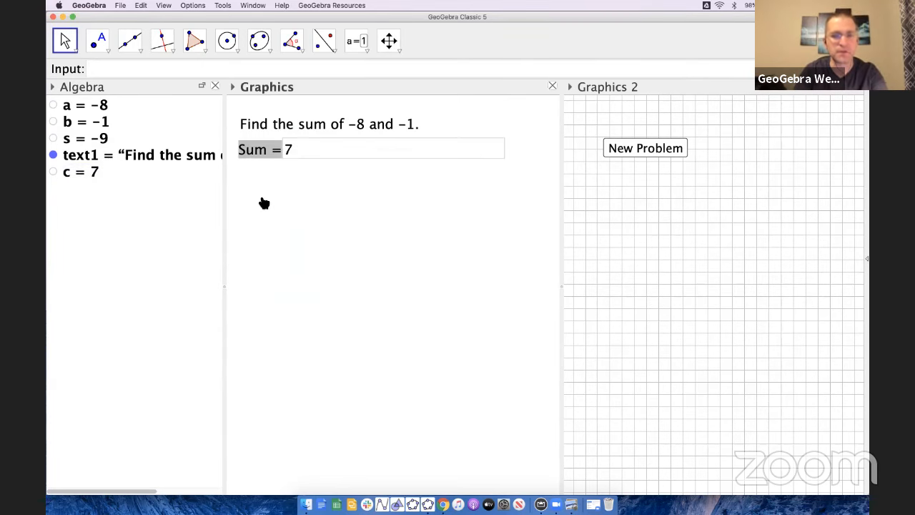
Shorten the Sum input box by setting its length to 4 in its style properties
{"action": "right_click", "coordinate": [258, 155]}
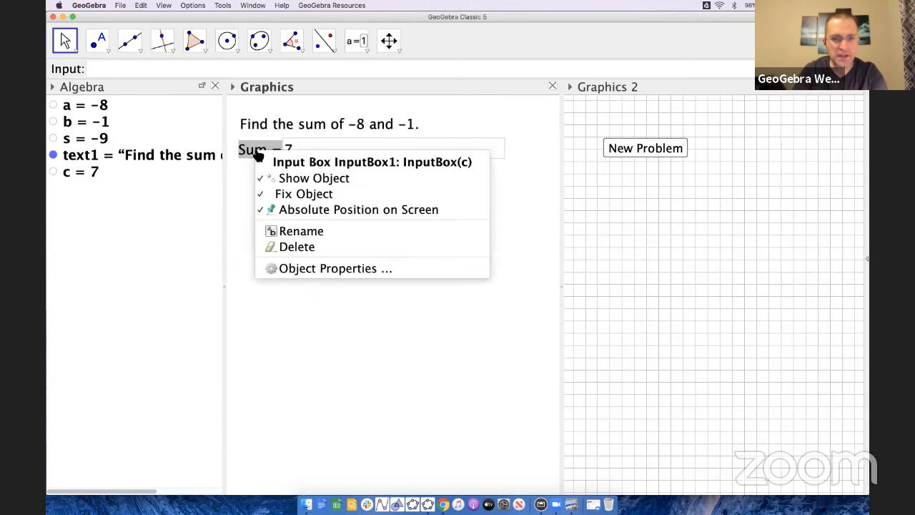
{"action": "left_click", "coordinate": [293, 268]}
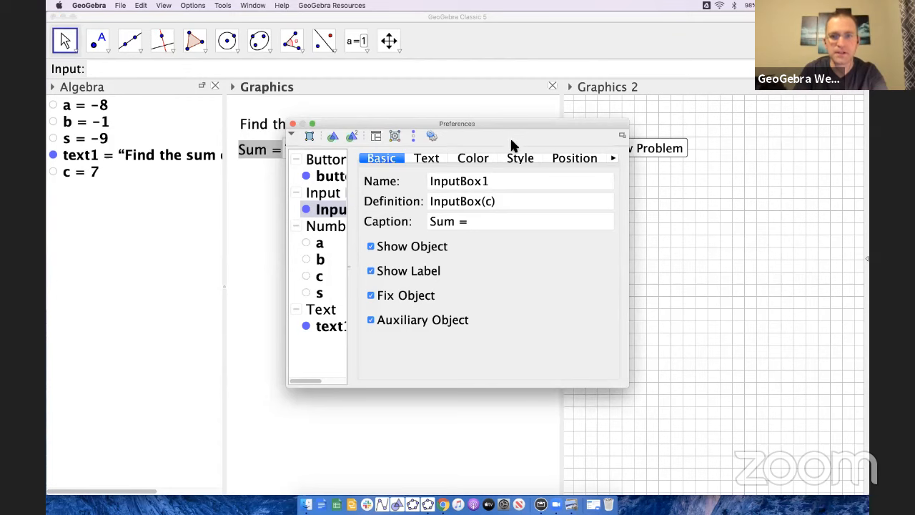
{"action": "left_click_drag", "start_coordinate": [493, 127], "coordinate": [580, 153]}
{"action": "left_click", "coordinate": [604, 183]}
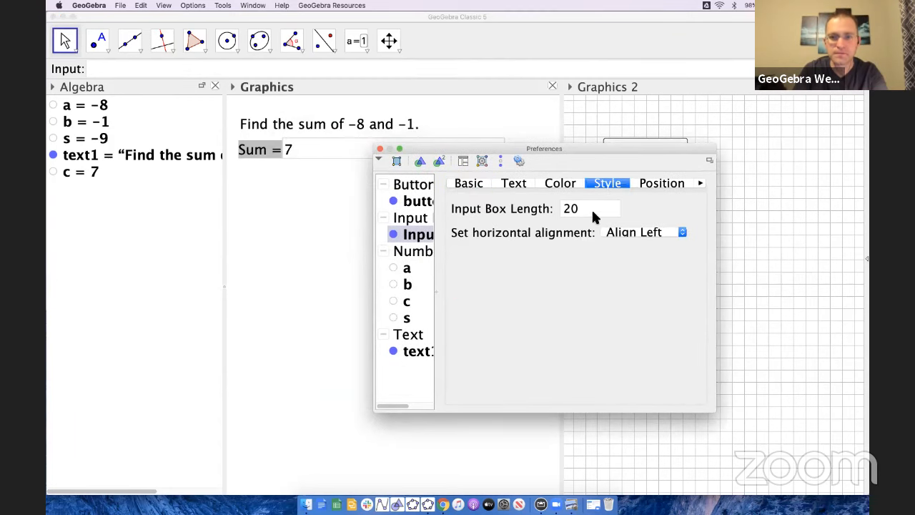
{"action": "left_click", "coordinate": [587, 208]}
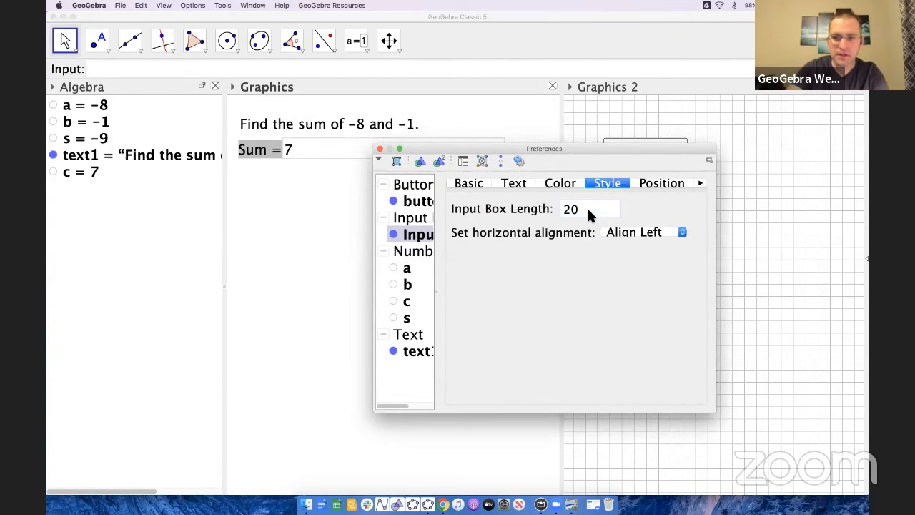
{"action": "type", "text": "4"}
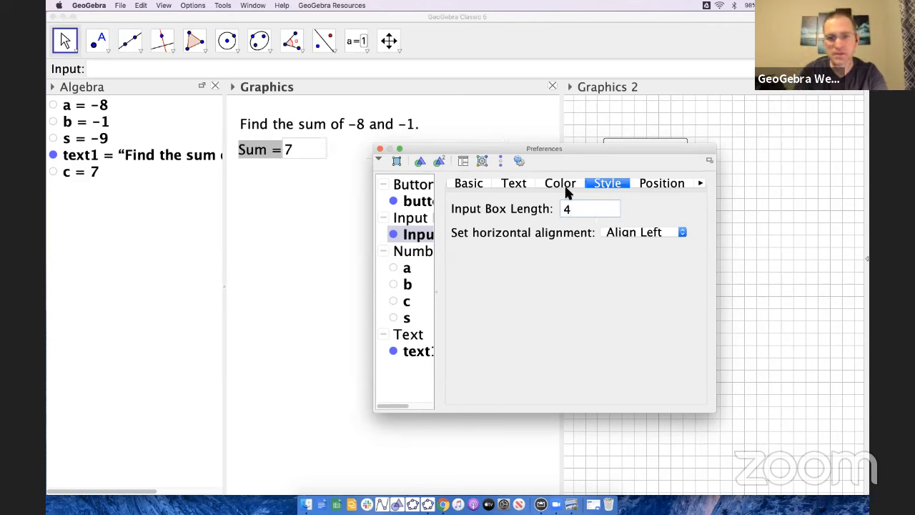
{"action": "left_click", "coordinate": [379, 148]}
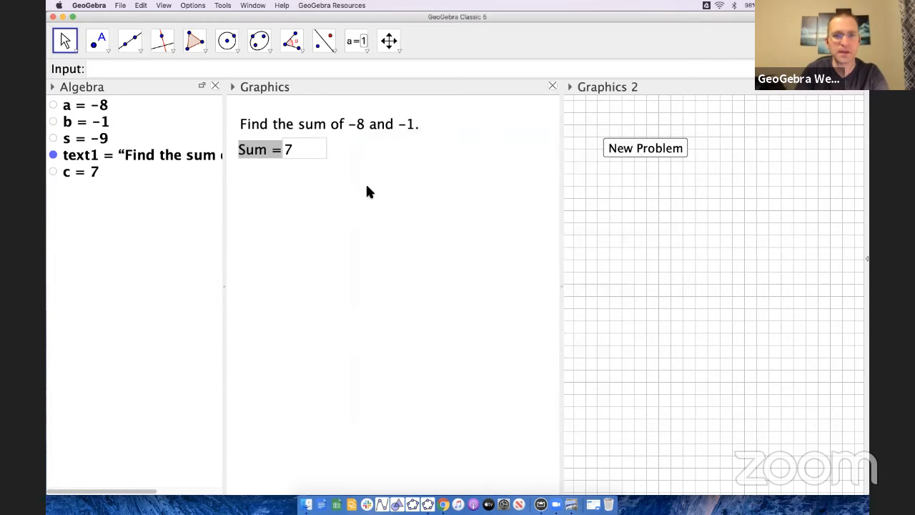
Generate several new problems to check whether the answer in the Sum input box resets along with the problem text
{"action": "left_click", "coordinate": [644, 150]}
{"action": "left_click", "coordinate": [641, 148]}
{"action": "left_click", "coordinate": [641, 149]}
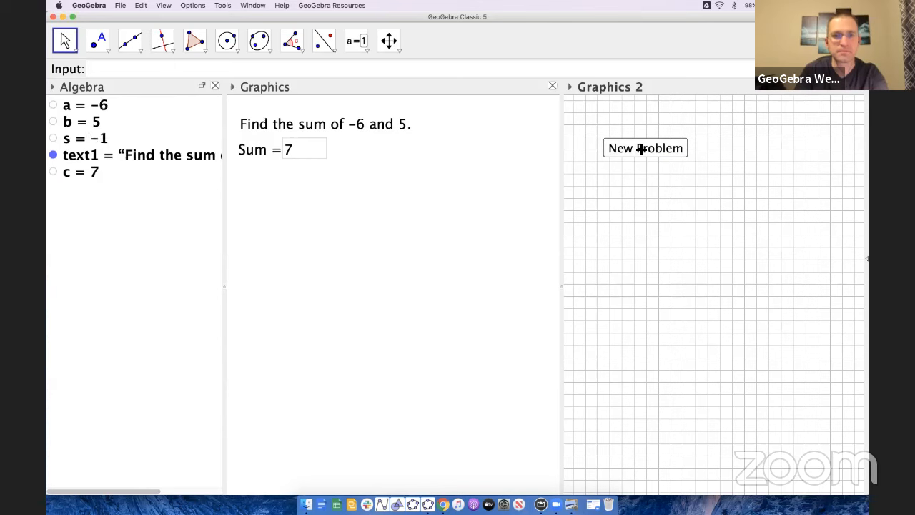
{"action": "left_click", "coordinate": [641, 149]}
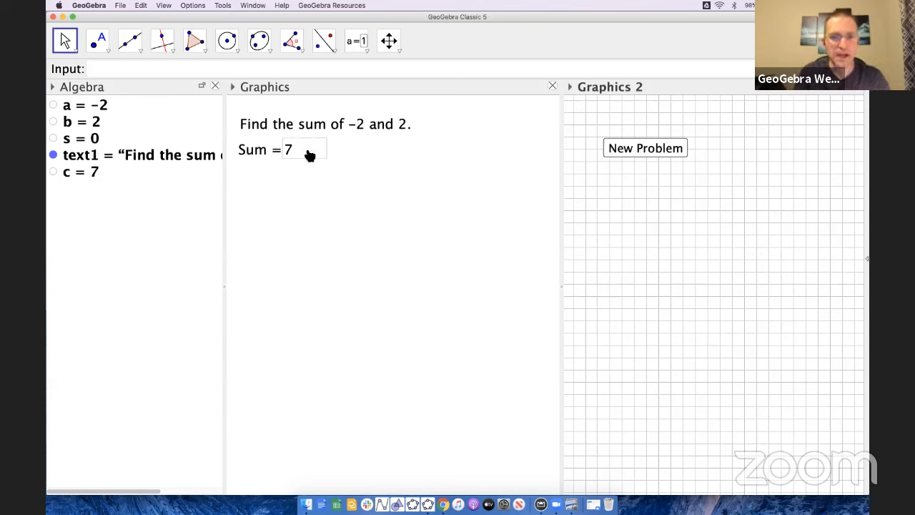
{"action": "left_click", "coordinate": [664, 148]}
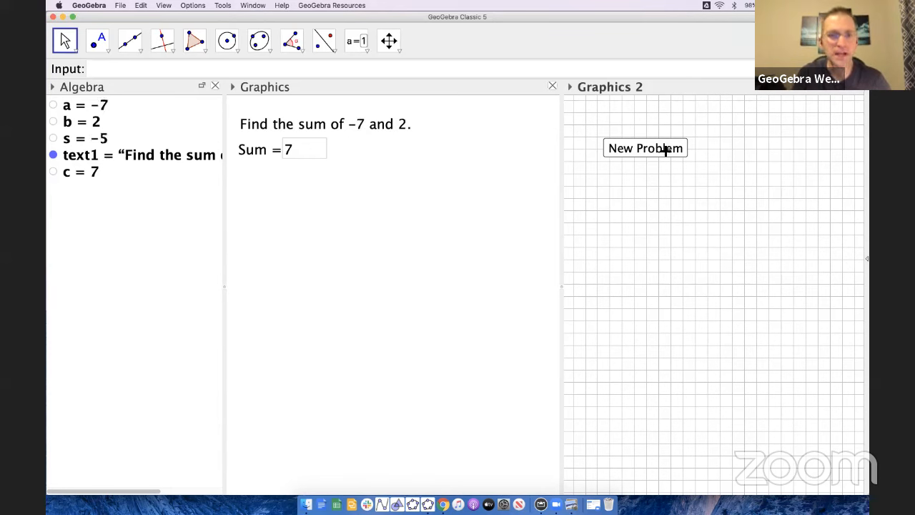
{"action": "left_click", "coordinate": [666, 150]}
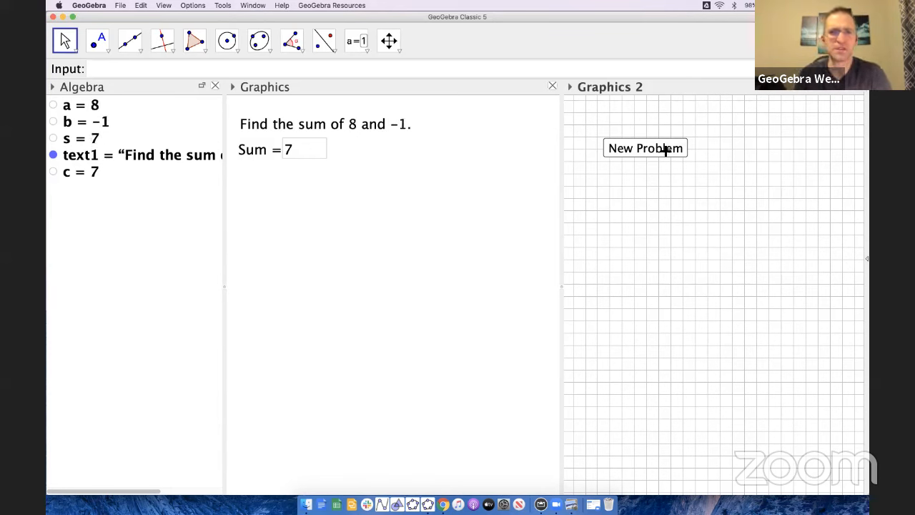
{"action": "left_click", "coordinate": [665, 151]}
{"action": "left_click", "coordinate": [665, 149]}
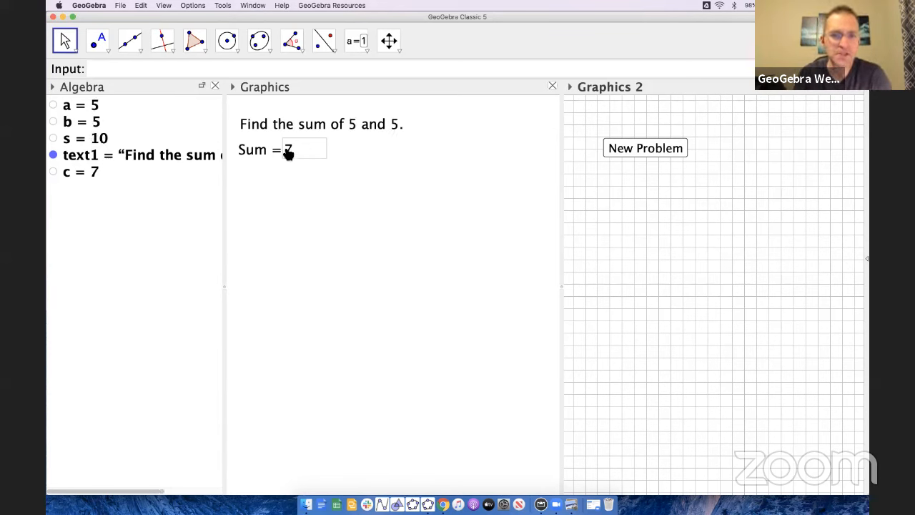
Open the On Click script of the New Problem button in its object properties, enlarging the properties window
{"action": "right_click", "coordinate": [639, 150]}
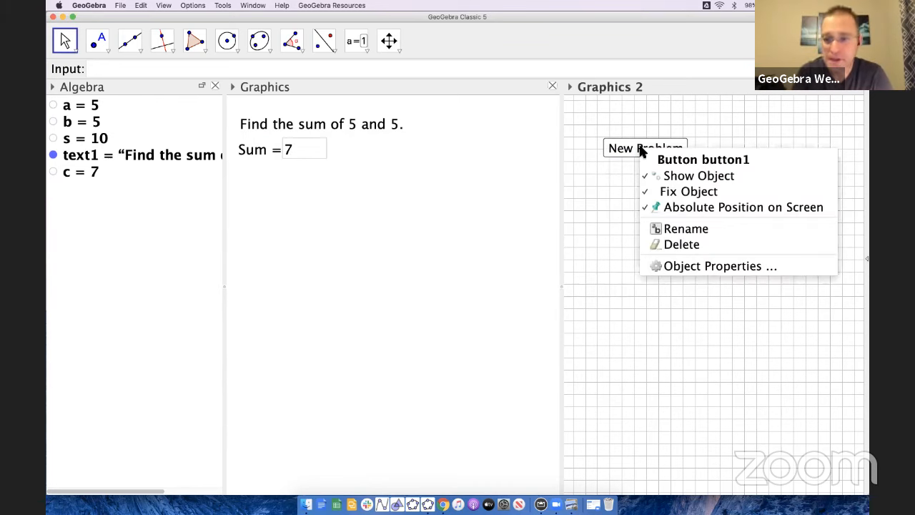
{"action": "left_click", "coordinate": [660, 268]}
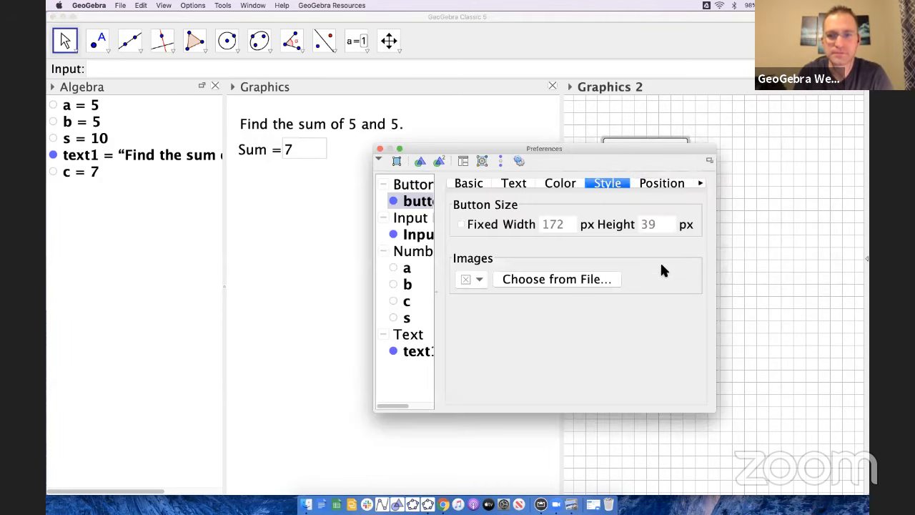
{"action": "left_click_drag", "start_coordinate": [429, 152], "coordinate": [188, 63]}
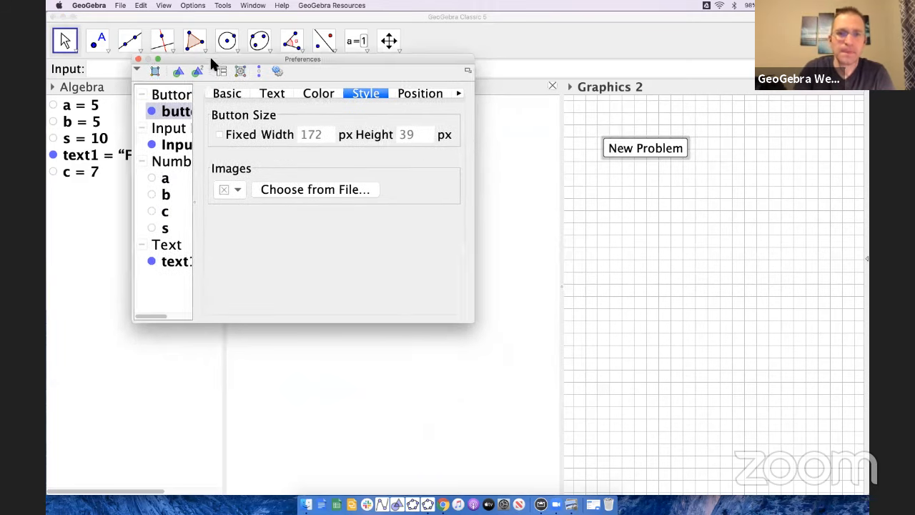
{"action": "left_click_drag", "start_coordinate": [474, 117], "coordinate": [719, 122]}
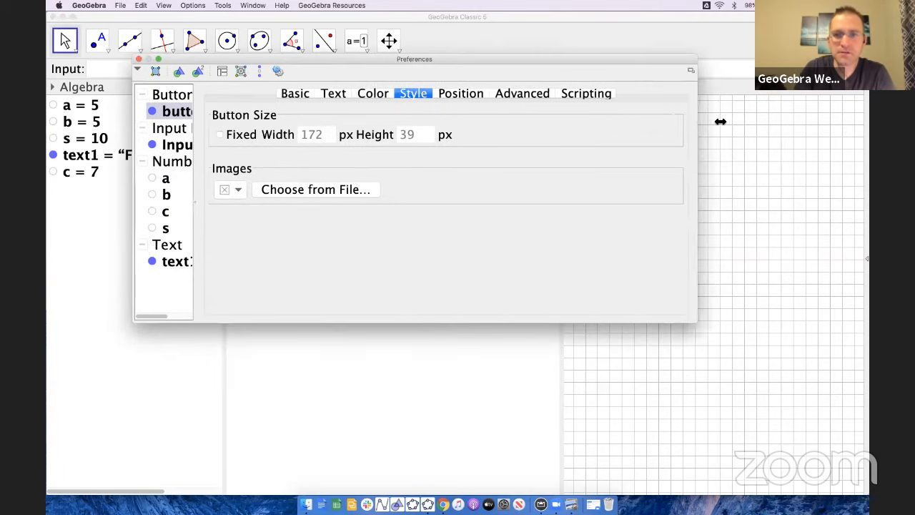
{"action": "left_click_drag", "start_coordinate": [445, 323], "coordinate": [441, 444]}
{"action": "left_click_drag", "start_coordinate": [528, 66], "coordinate": [582, 178]}
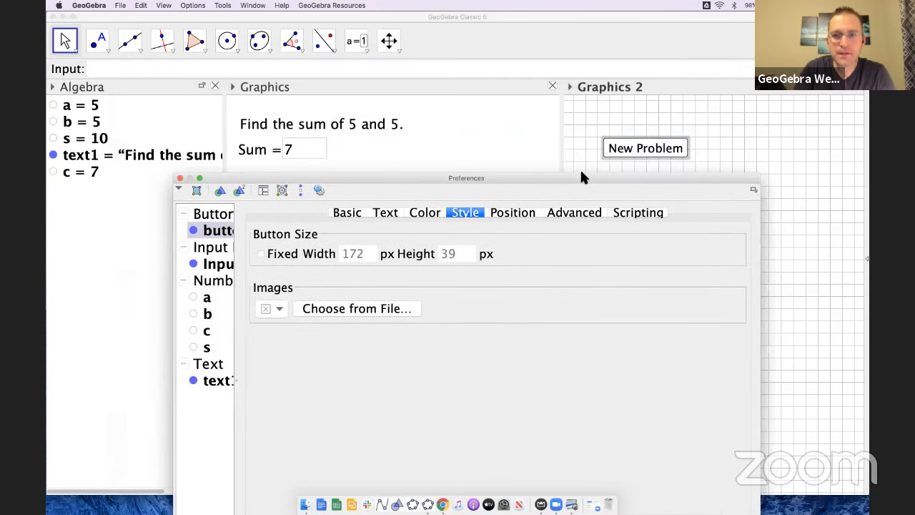
{"action": "left_click", "coordinate": [649, 207]}
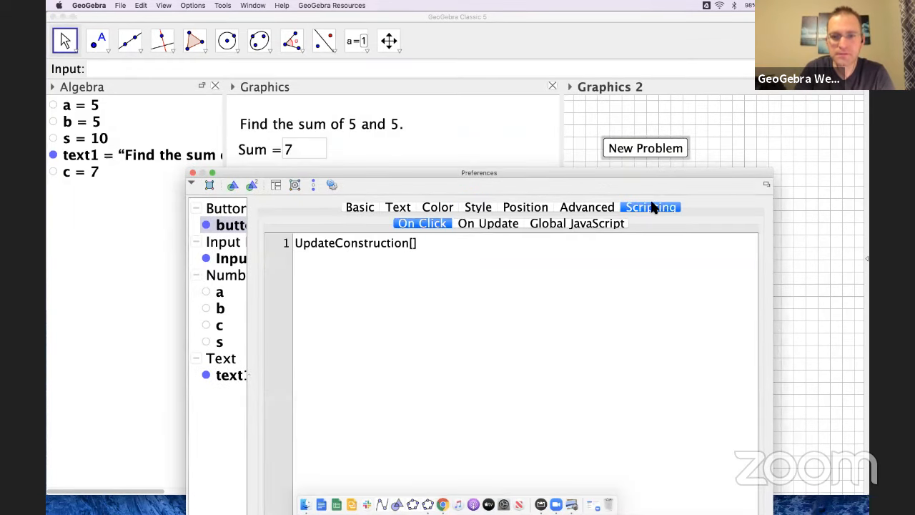
Add the line SetValue[c,?] below UpdateConstruction[] in the button's On Click script, apply it and close the properties
{"action": "left_click", "coordinate": [362, 272]}
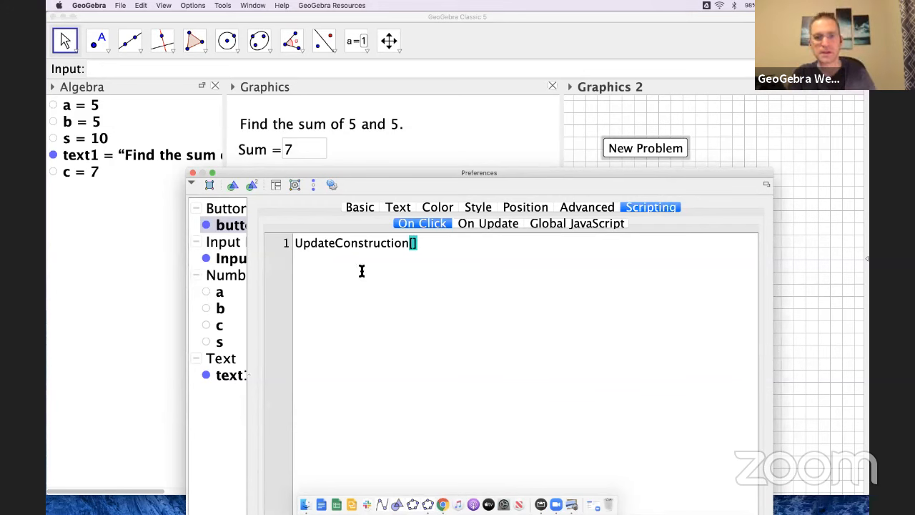
{"action": "key", "text": "Return"}
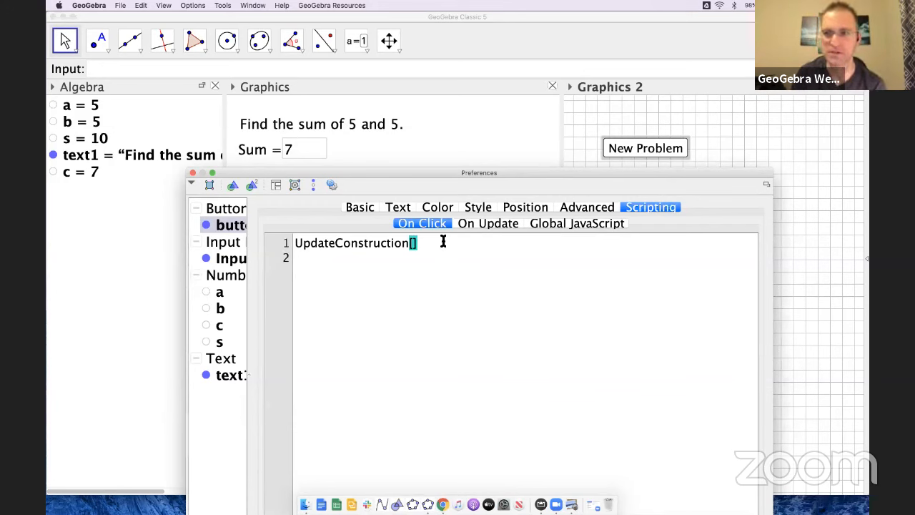
{"action": "left_click", "coordinate": [373, 239]}
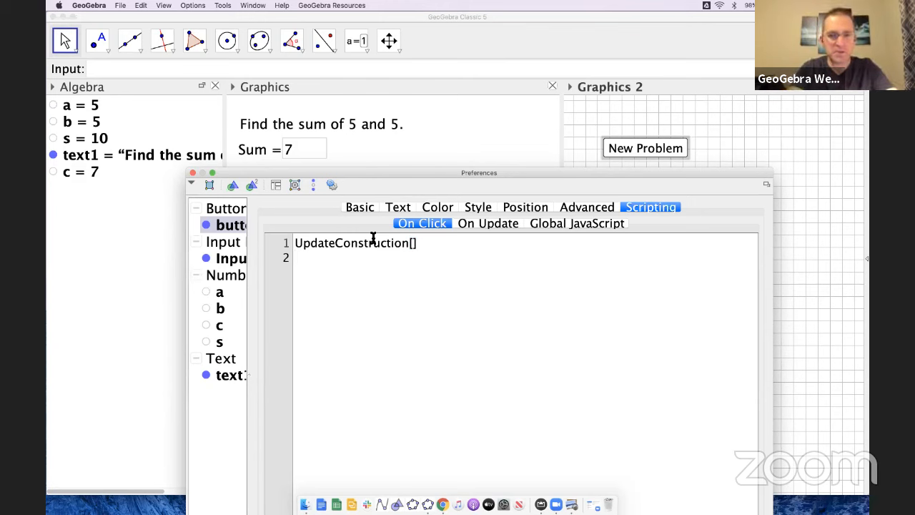
{"action": "type", "text": "SetValu"}
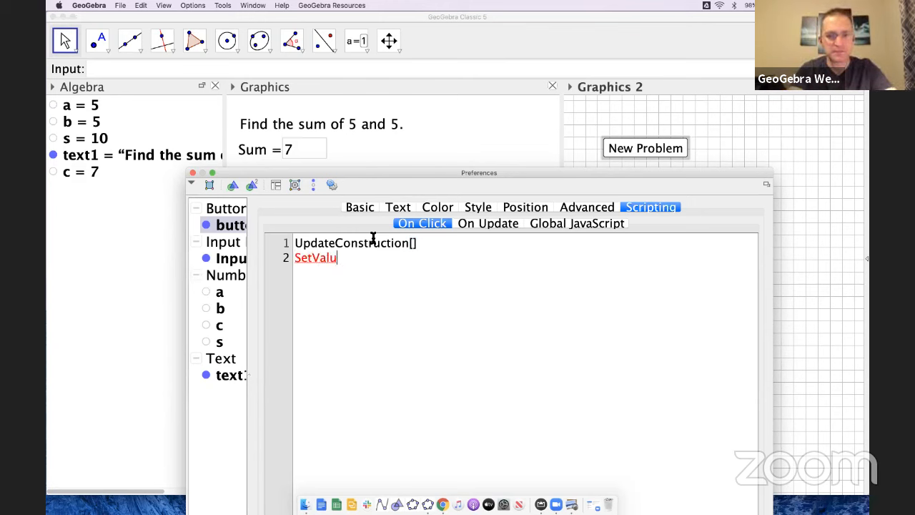
{"action": "type", "text": "e["}
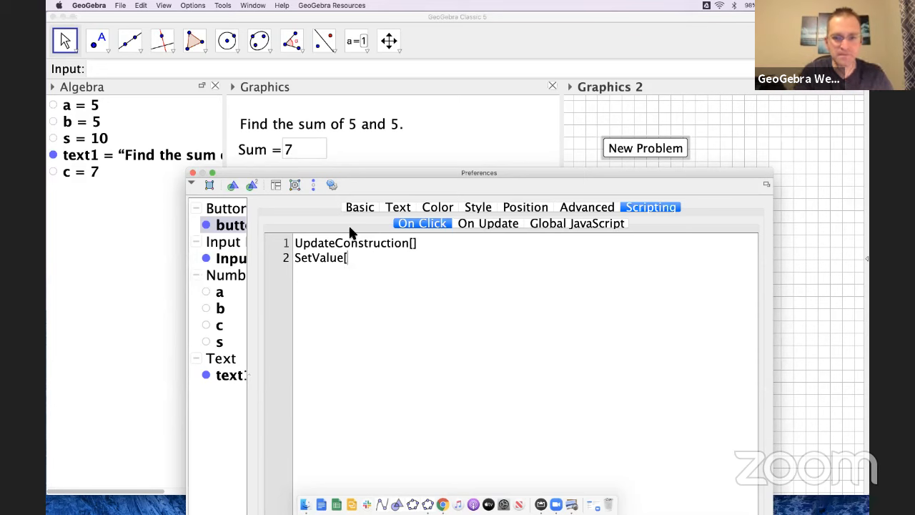
{"action": "type", "text": "c,"}
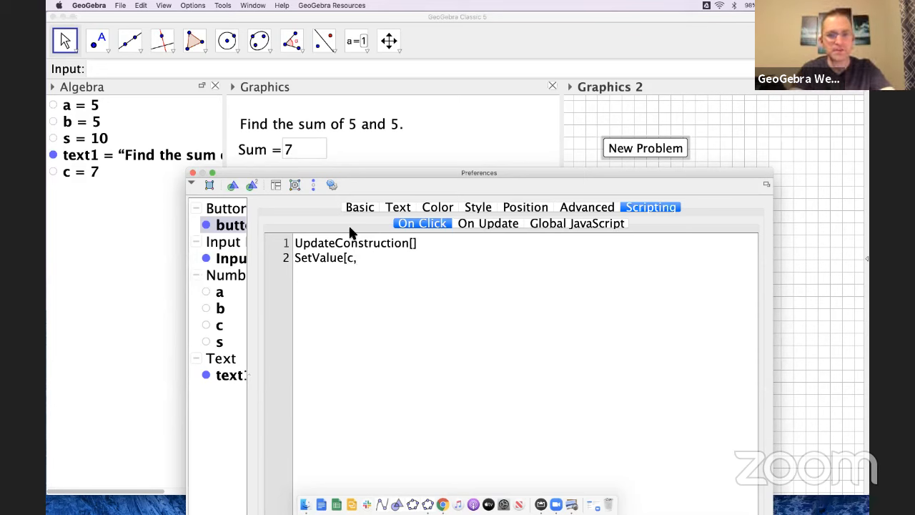
{"action": "type", "text": "?]"}
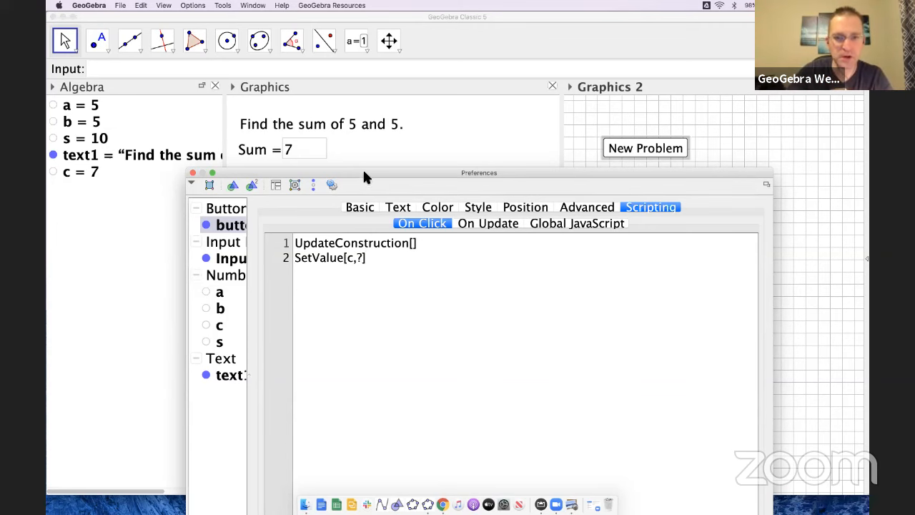
{"action": "left_click_drag", "start_coordinate": [364, 175], "coordinate": [362, 206]}
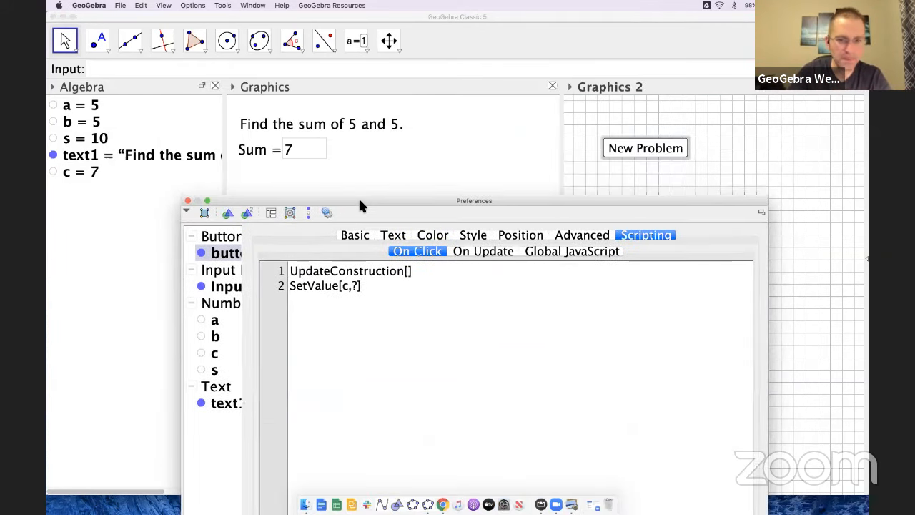
{"action": "left_click_drag", "start_coordinate": [373, 203], "coordinate": [371, 180]}
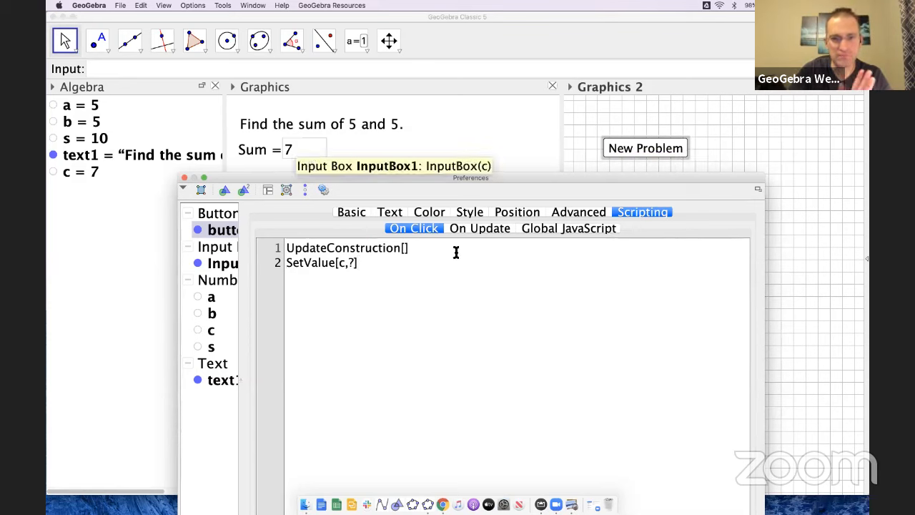
{"action": "left_click", "coordinate": [407, 248]}
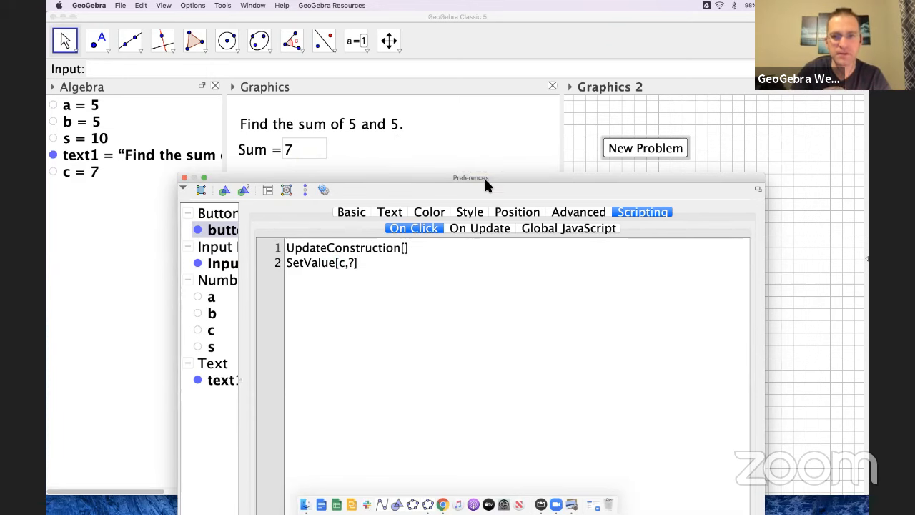
{"action": "left_click_drag", "start_coordinate": [484, 177], "coordinate": [476, 82]}
{"action": "left_click", "coordinate": [658, 437]}
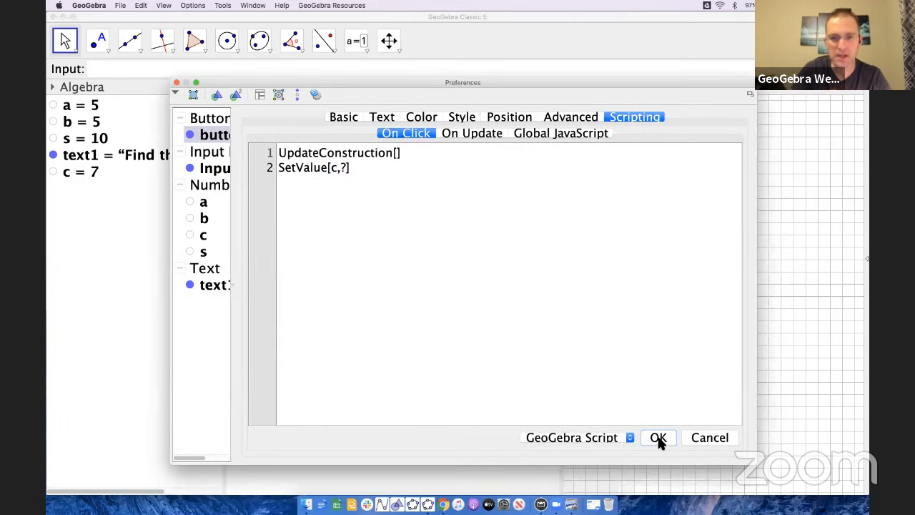
{"action": "left_click", "coordinate": [176, 82]}
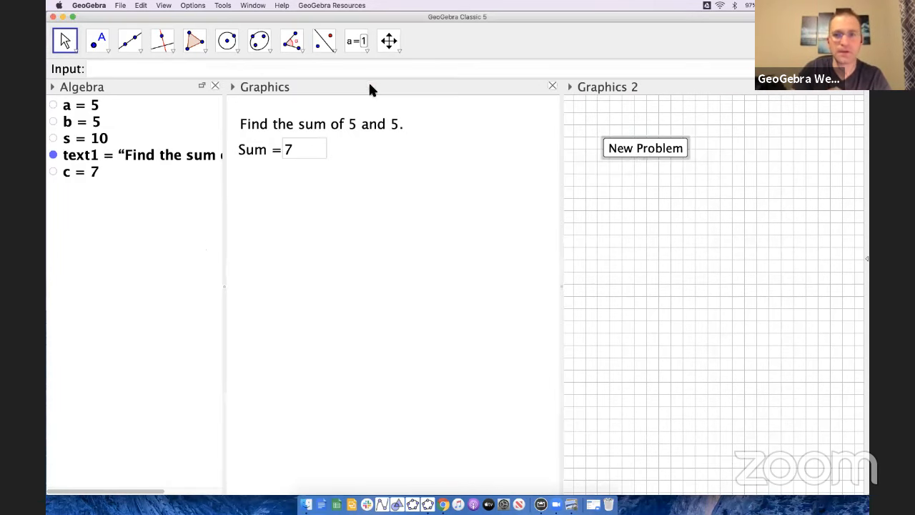
Generate several new problems to check whether the Sum input box is cleared each time
{"action": "left_click", "coordinate": [639, 150]}
{"action": "left_click", "coordinate": [639, 149]}
{"action": "left_click", "coordinate": [638, 149]}
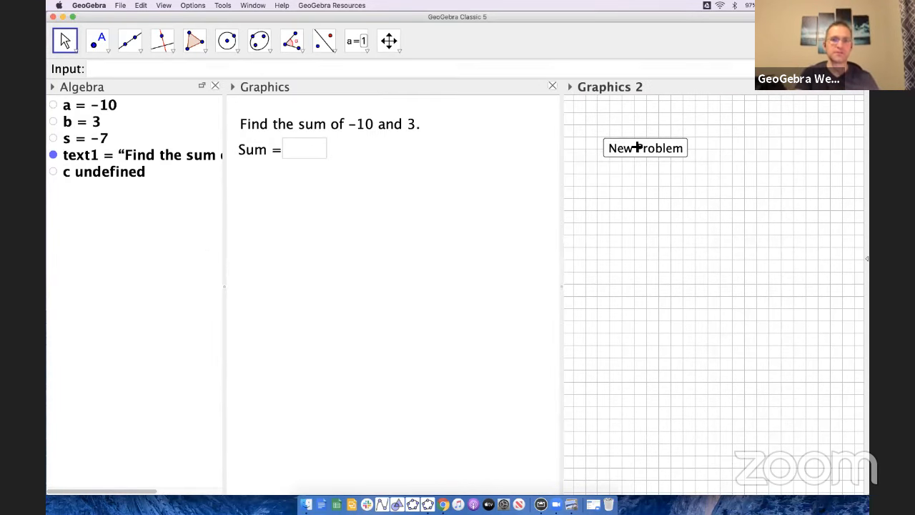
{"action": "left_click", "coordinate": [638, 148]}
{"action": "left_click", "coordinate": [638, 148]}
{"action": "left_click", "coordinate": [637, 148]}
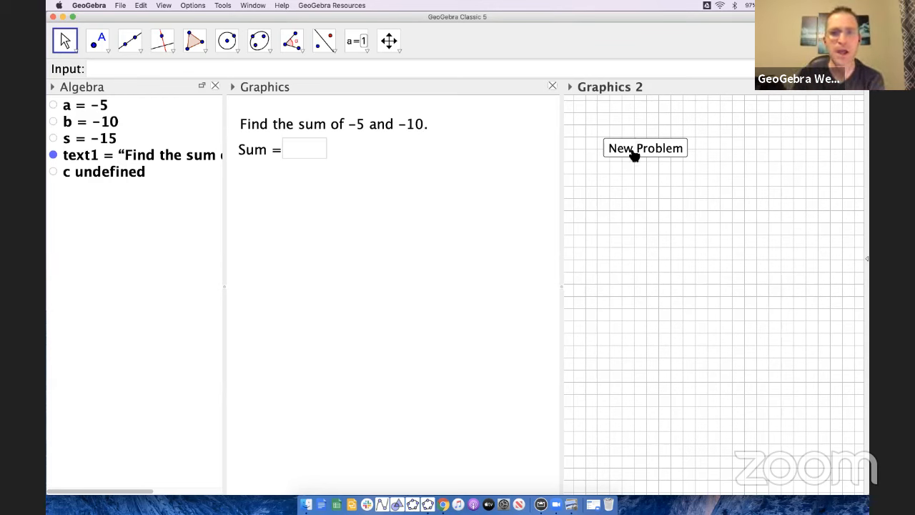
{"action": "left_click", "coordinate": [626, 153]}
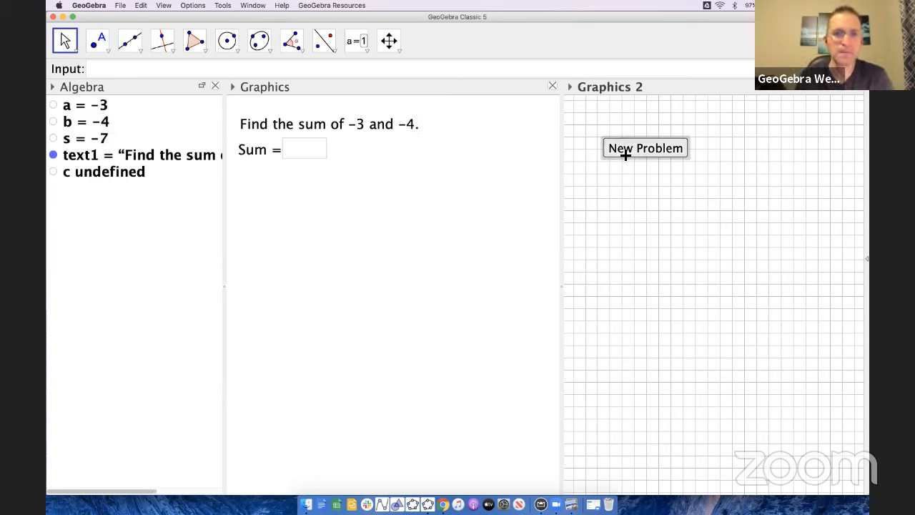
{"action": "left_click", "coordinate": [626, 153]}
{"action": "left_click", "coordinate": [626, 154]}
Unfix the New Problem button and change its location from Graphics 2 to Graphics in its advanced properties
{"action": "right_click", "coordinate": [625, 154]}
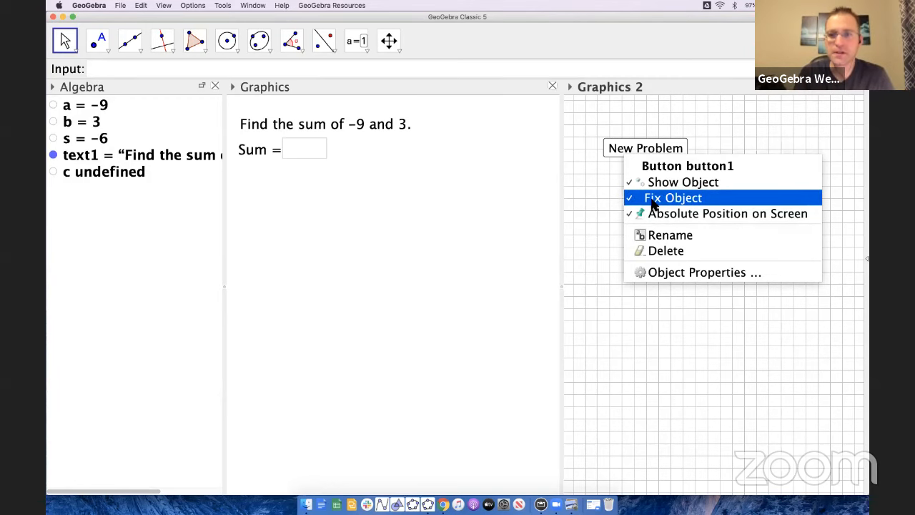
{"action": "left_click", "coordinate": [651, 200]}
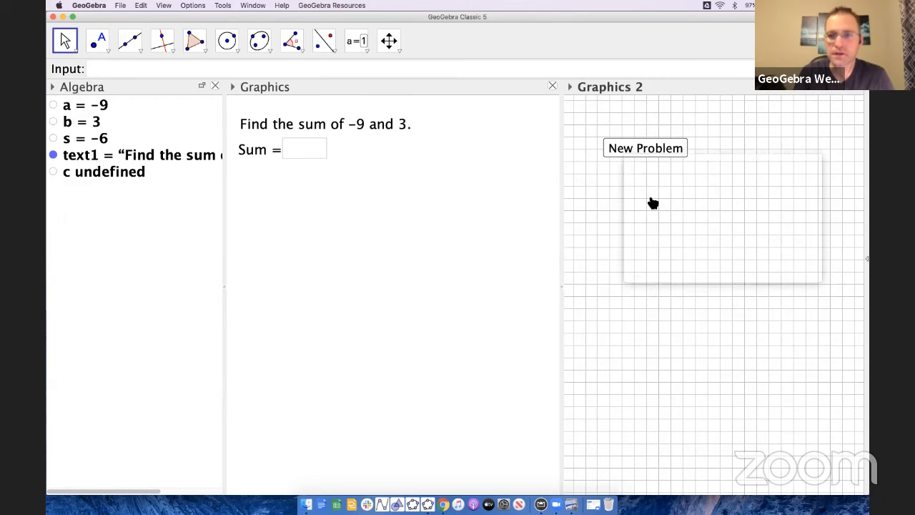
{"action": "right_click", "coordinate": [632, 154]}
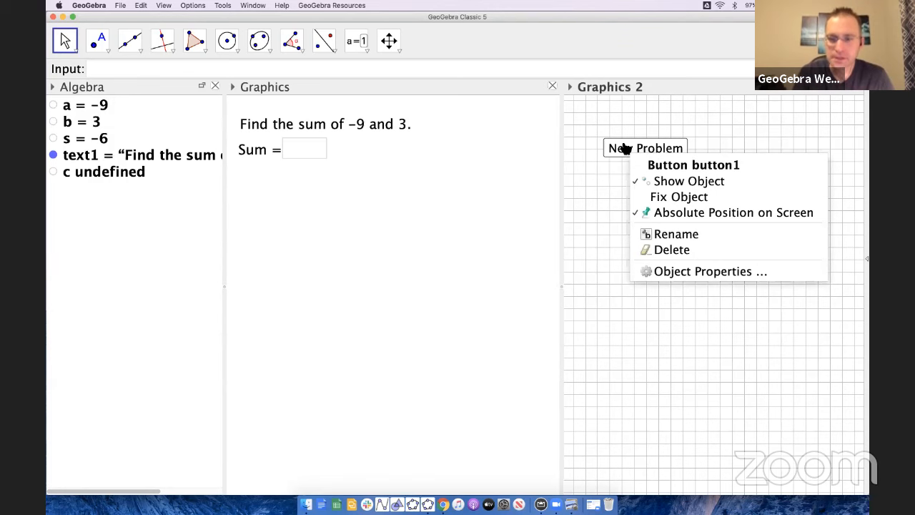
{"action": "left_click", "coordinate": [650, 271]}
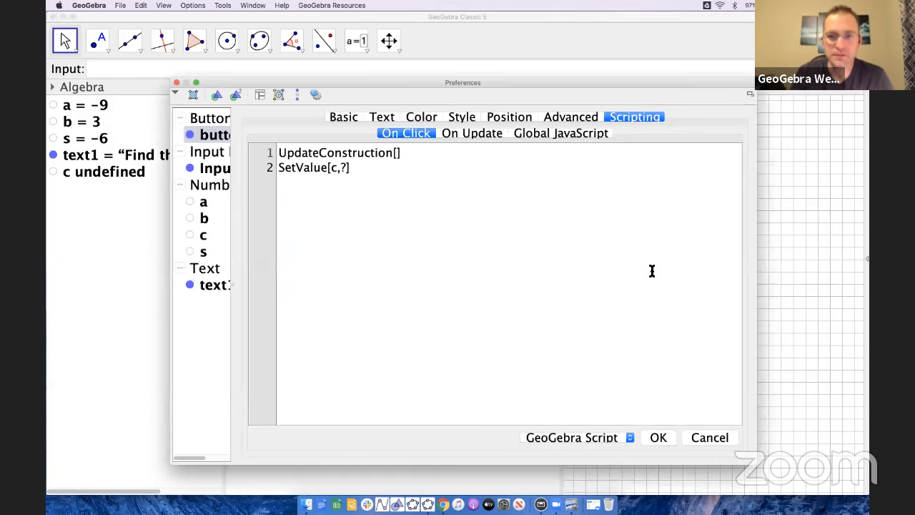
{"action": "left_click", "coordinate": [565, 119]}
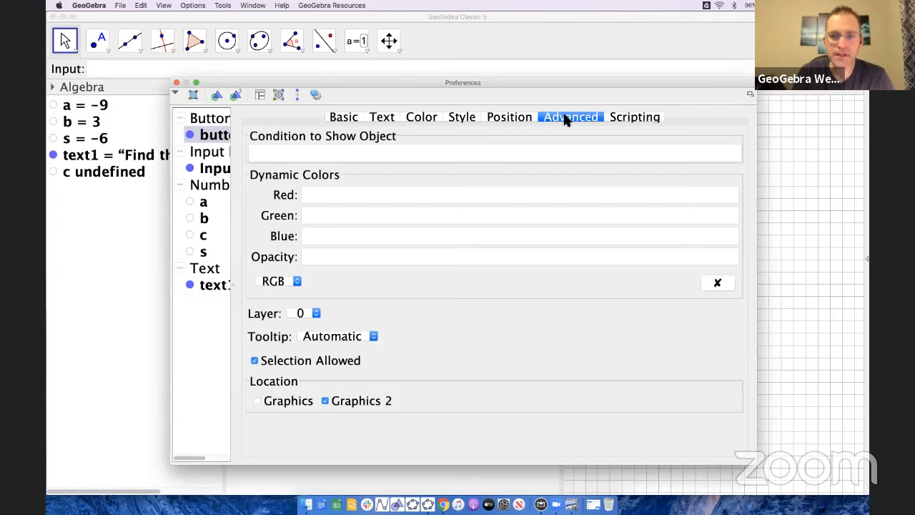
{"action": "left_click", "coordinate": [257, 402]}
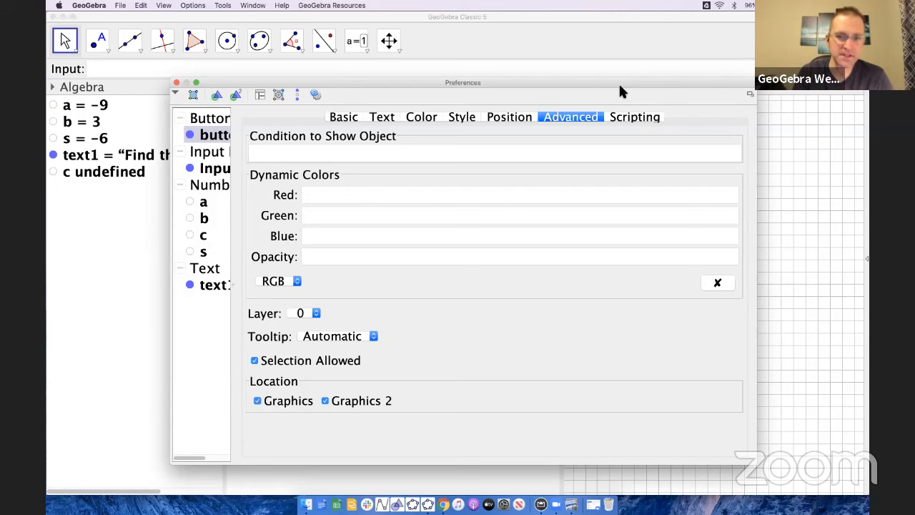
{"action": "left_click_drag", "start_coordinate": [622, 87], "coordinate": [697, 22]}
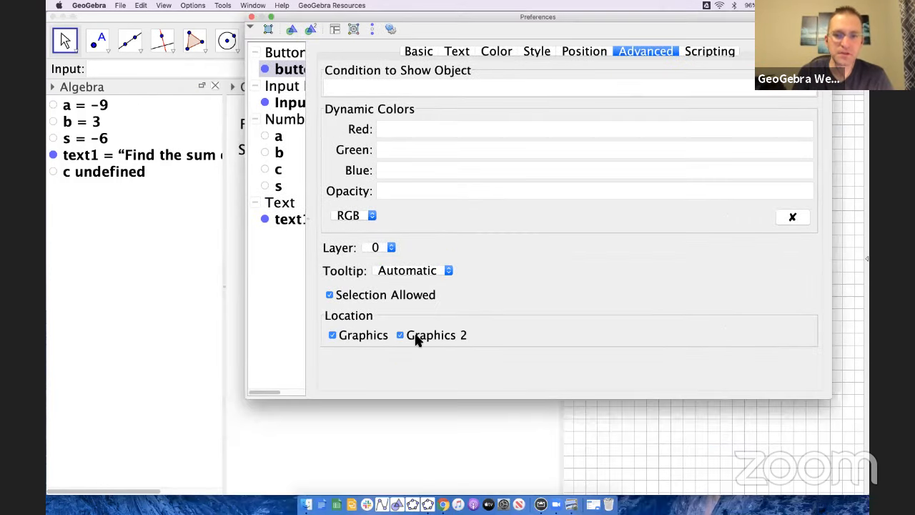
{"action": "left_click", "coordinate": [251, 16]}
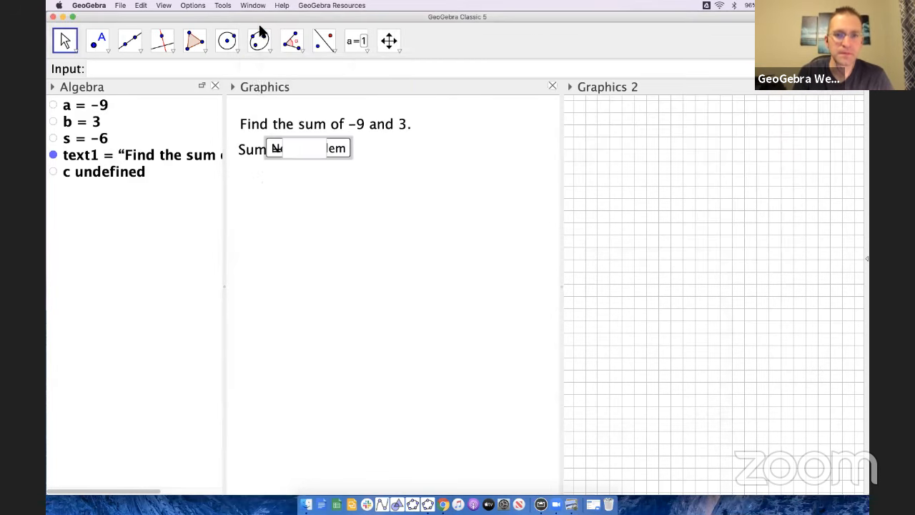
Move the New Problem button beside the problem text and close the Graphics 2 view
{"action": "right_click", "coordinate": [343, 148]}
{"action": "left_click_drag", "start_coordinate": [336, 148], "coordinate": [481, 127]}
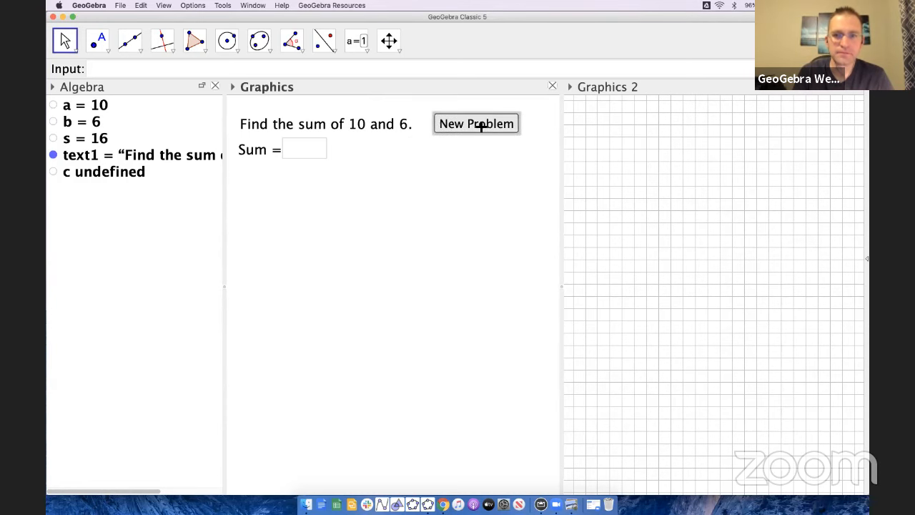
{"action": "left_click", "coordinate": [857, 87]}
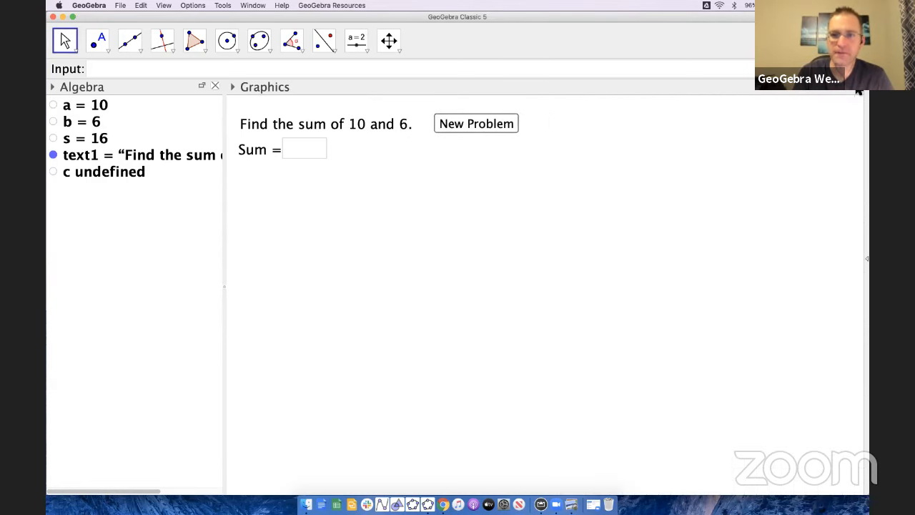
Generate a series of new problems with the relocated button to test that the problem text changes and the Sum box resets
{"action": "left_click", "coordinate": [462, 125]}
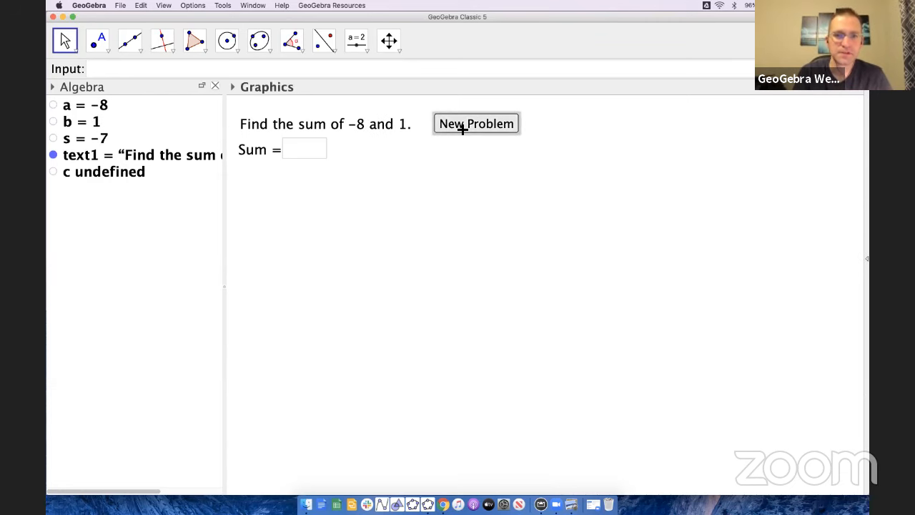
{"action": "left_click", "coordinate": [462, 125]}
{"action": "left_click", "coordinate": [462, 129]}
{"action": "left_click", "coordinate": [463, 129]}
{"action": "left_click", "coordinate": [462, 126]}
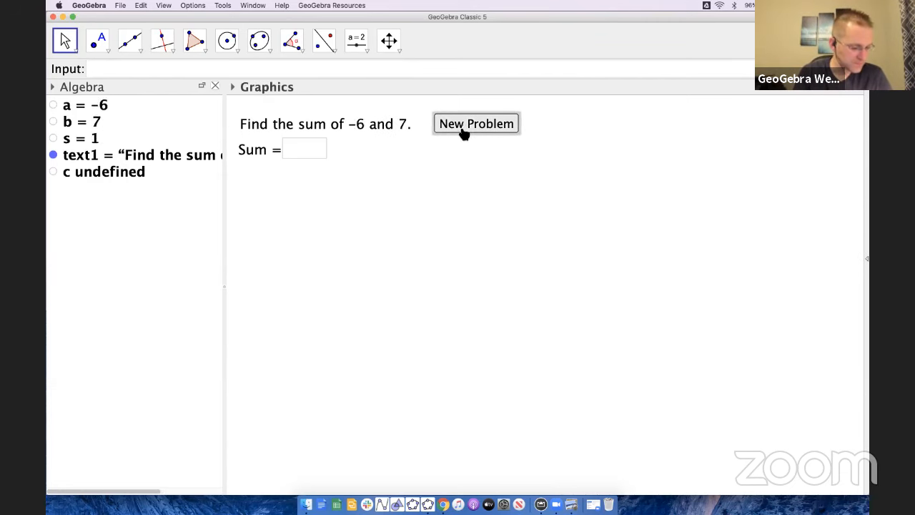
{"action": "left_click", "coordinate": [464, 130]}
{"action": "left_click", "coordinate": [462, 128]}
{"action": "left_click", "coordinate": [463, 133]}
{"action": "left_click", "coordinate": [463, 131]}
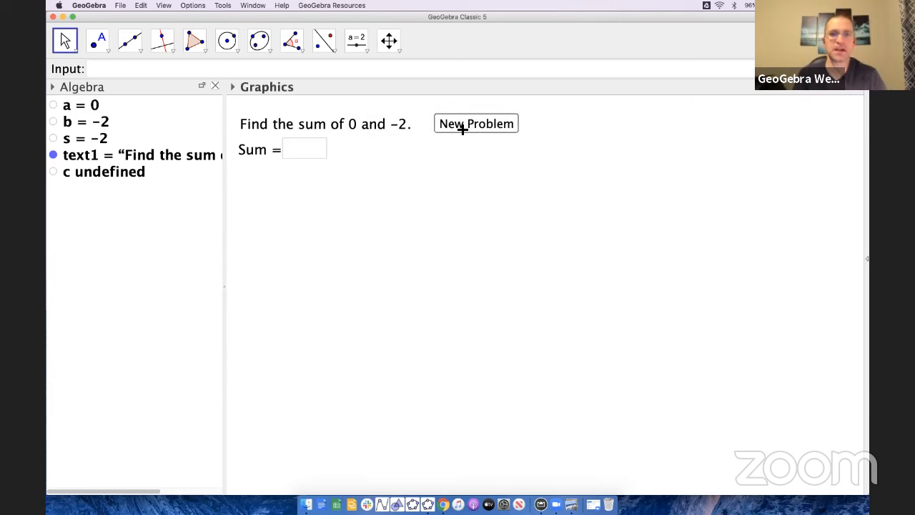
{"action": "left_click", "coordinate": [463, 129]}
{"action": "left_click", "coordinate": [462, 130]}
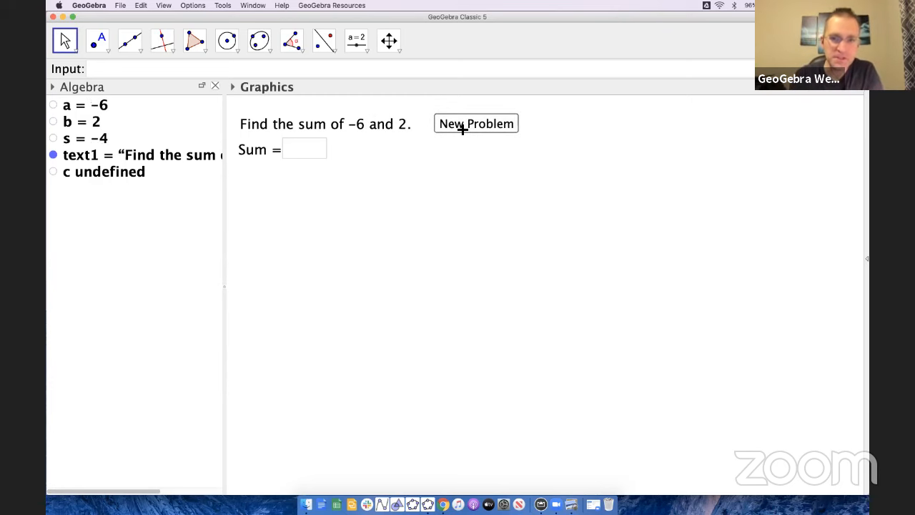
Generate two more new problems and enter 4 as the student answer in the Sum box
{"action": "left_click", "coordinate": [463, 131]}
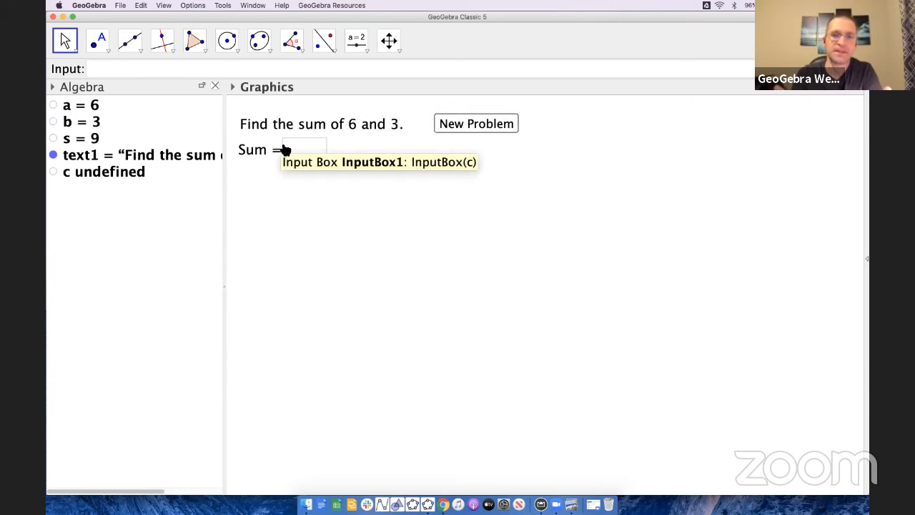
{"action": "left_click", "coordinate": [450, 129]}
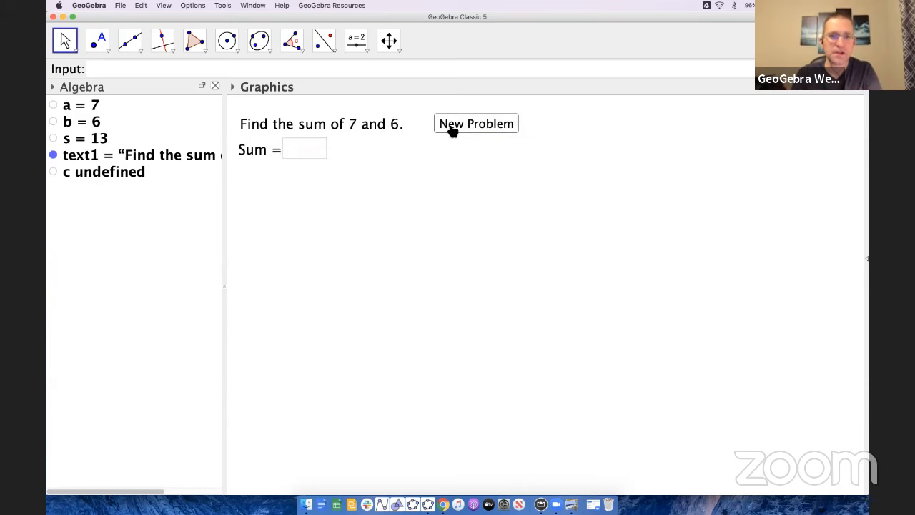
{"action": "left_click", "coordinate": [313, 156]}
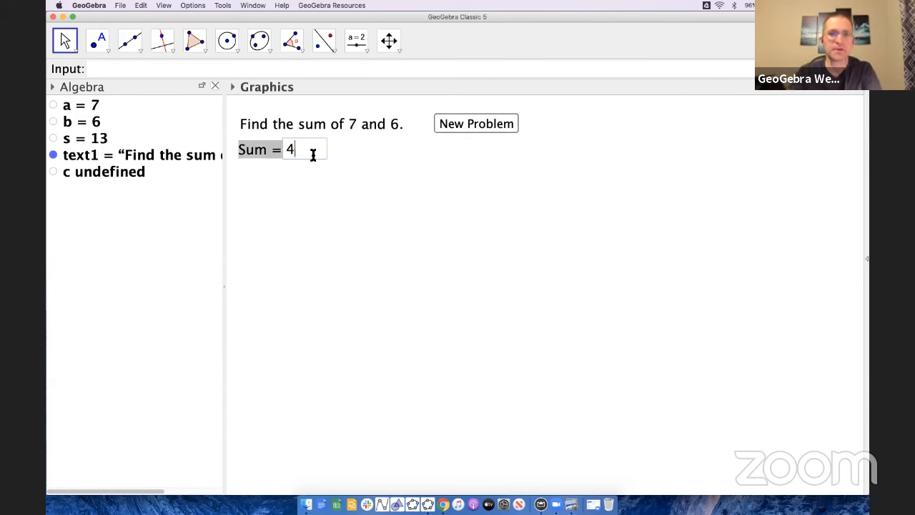
{"action": "type", "text": "4"}
{"action": "key", "text": "Return"}
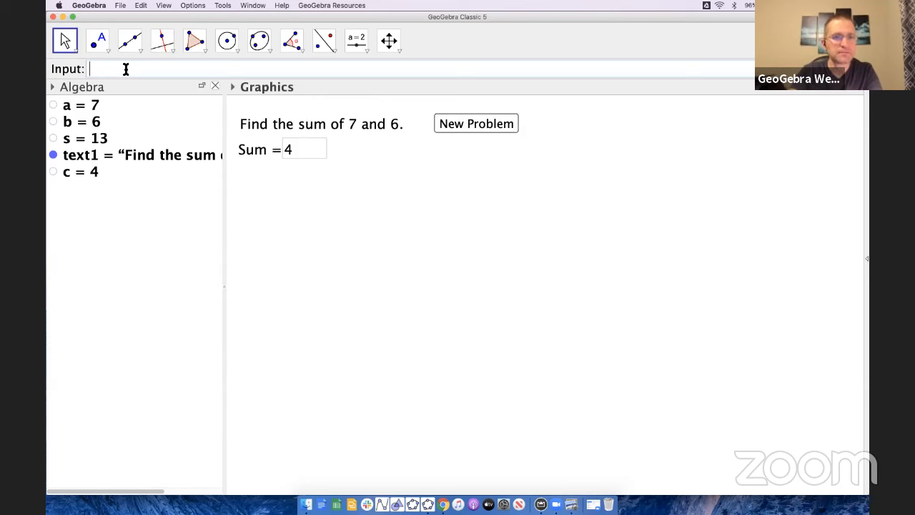
Begin an If command with condition, then and else parts, using c==a+b as its condition
{"action": "type", "text": "If"}
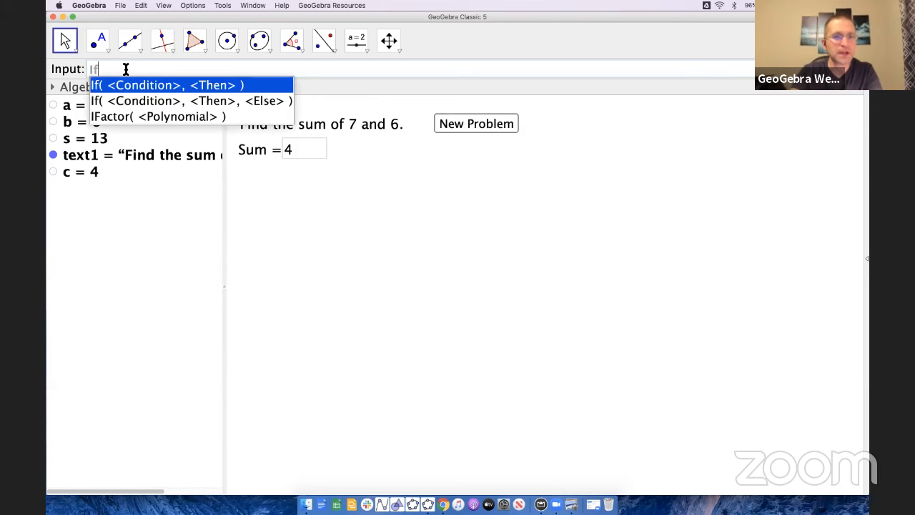
{"action": "left_click", "coordinate": [126, 105]}
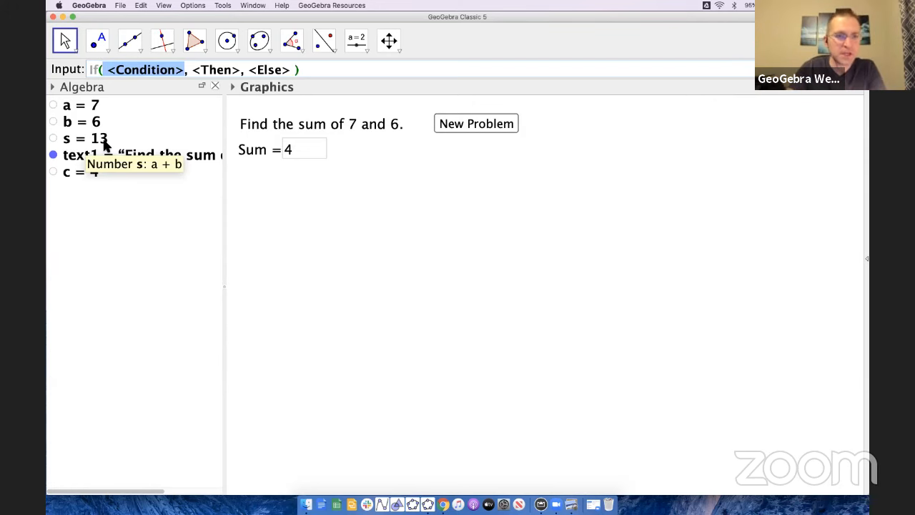
{"action": "type", "text": "c==s"}
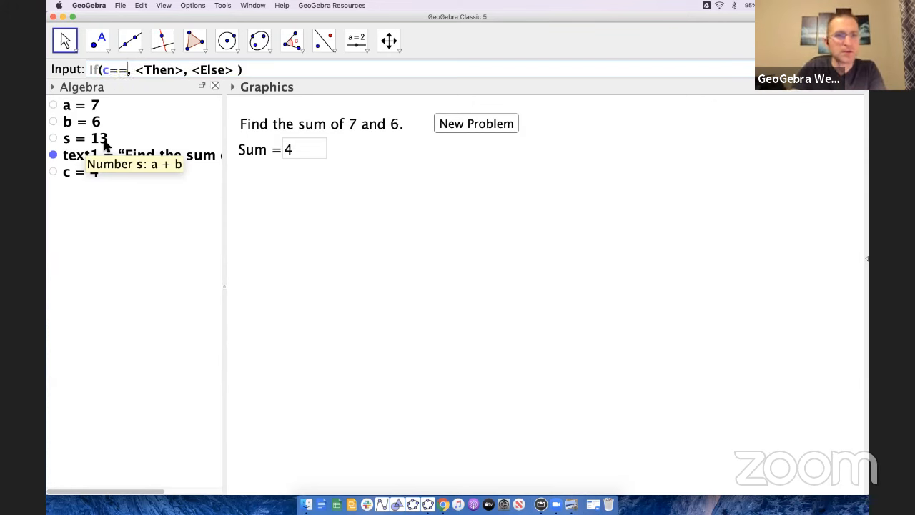
{"action": "key", "text": "BackSpace"}
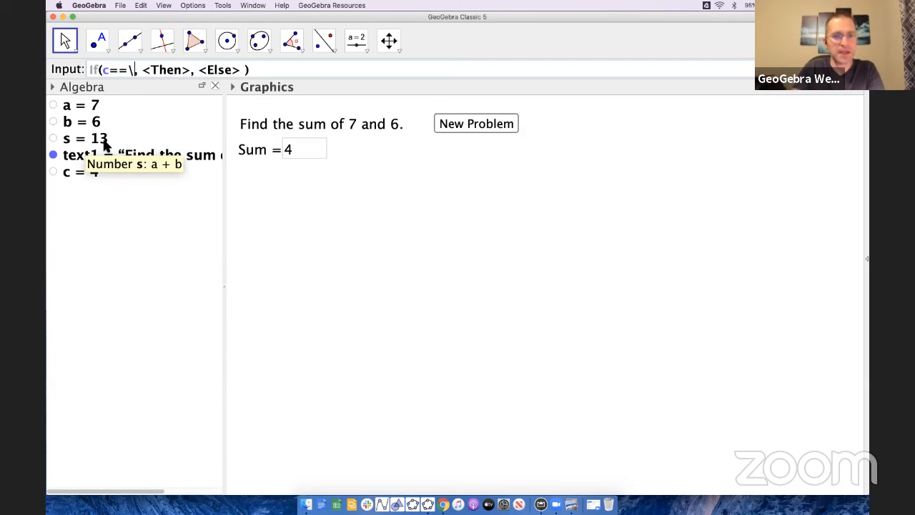
{"action": "type", "text": "a+b"}
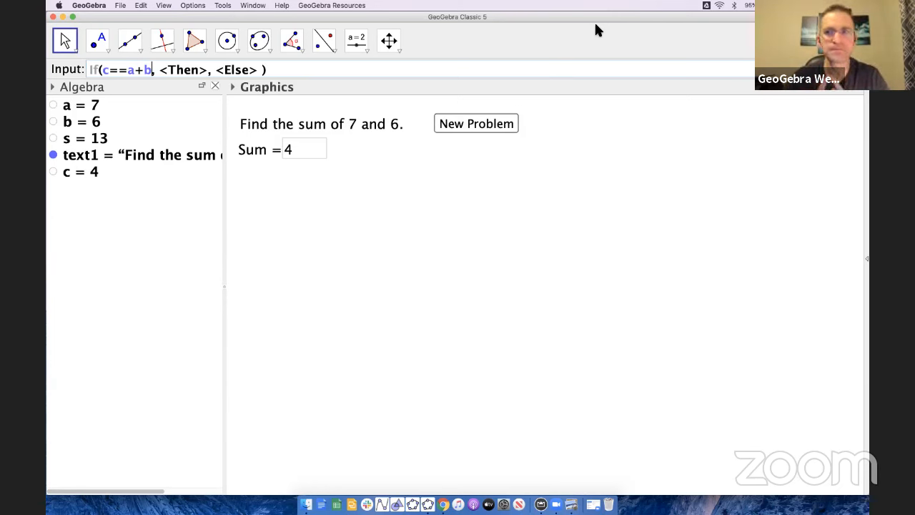
Switch to the formative assessment Google Doc in Chrome, highlight the IS EQUAL TO notation line, and return to GeoGebra
{"action": "left_click_drag", "start_coordinate": [599, 20], "coordinate": [599, 39]}
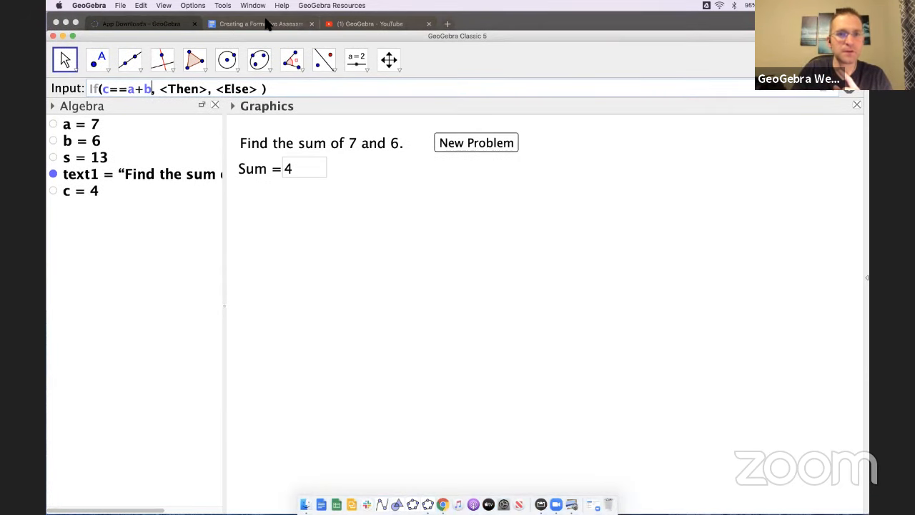
{"action": "left_click", "coordinate": [266, 24]}
{"action": "scroll", "coordinate": [389, 329], "scroll_direction": "down", "scroll_amount": 1}
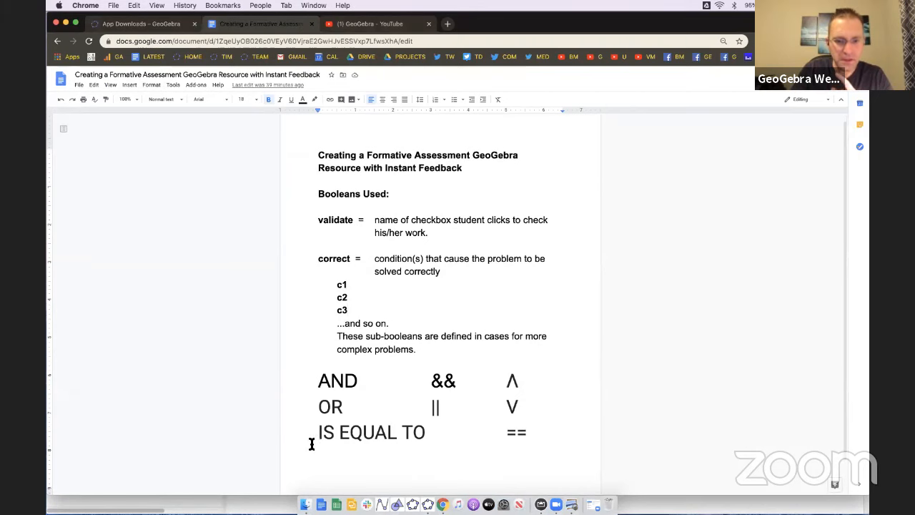
{"action": "left_click_drag", "start_coordinate": [315, 433], "coordinate": [531, 433]}
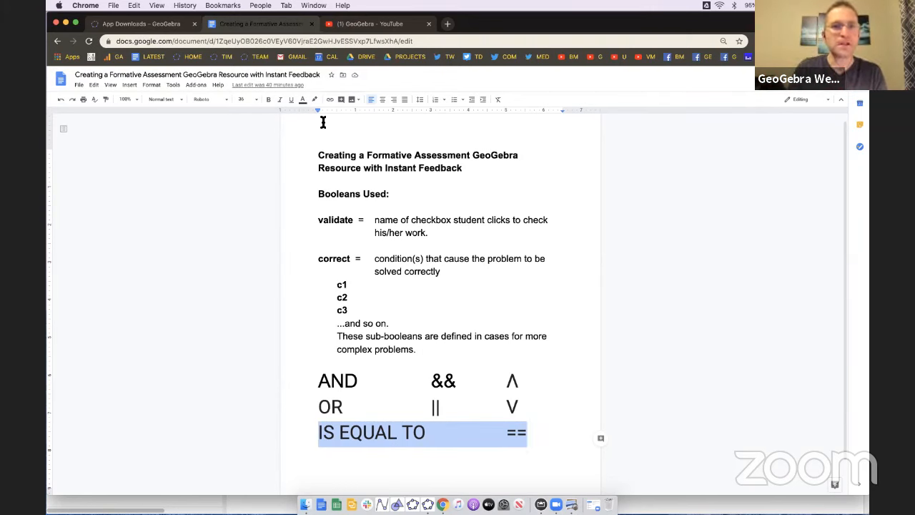
{"action": "left_click", "coordinate": [427, 504]}
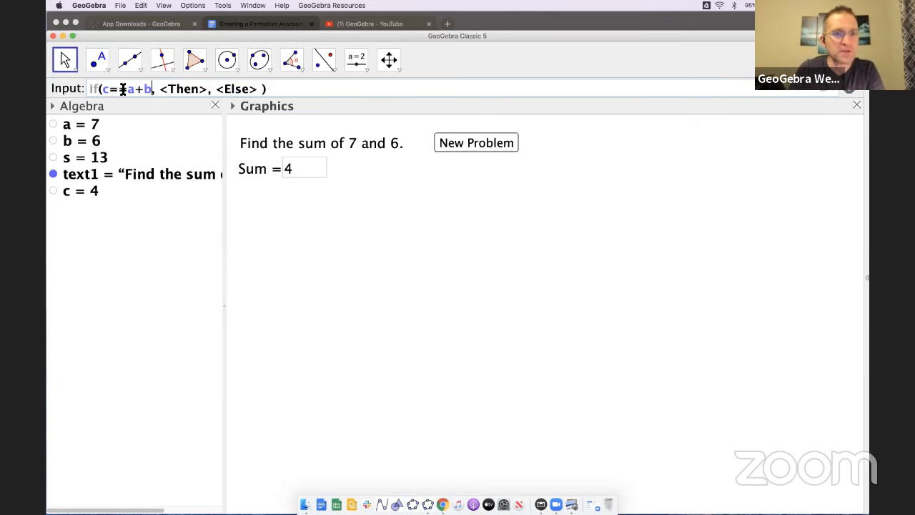
Complete the If command with "Correct!" as the then text and "No. Try again." as the else text, and create it
{"action": "left_click", "coordinate": [160, 88]}
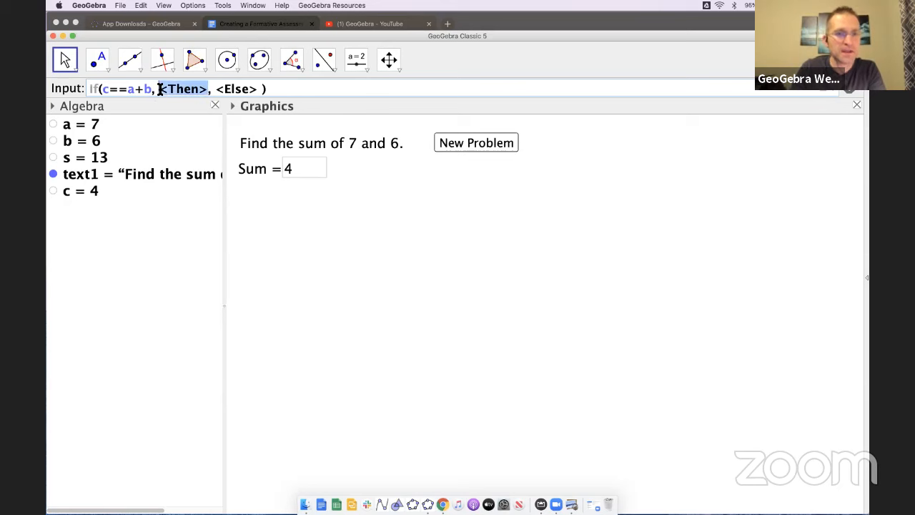
{"action": "type", "text": "\"Correct"}
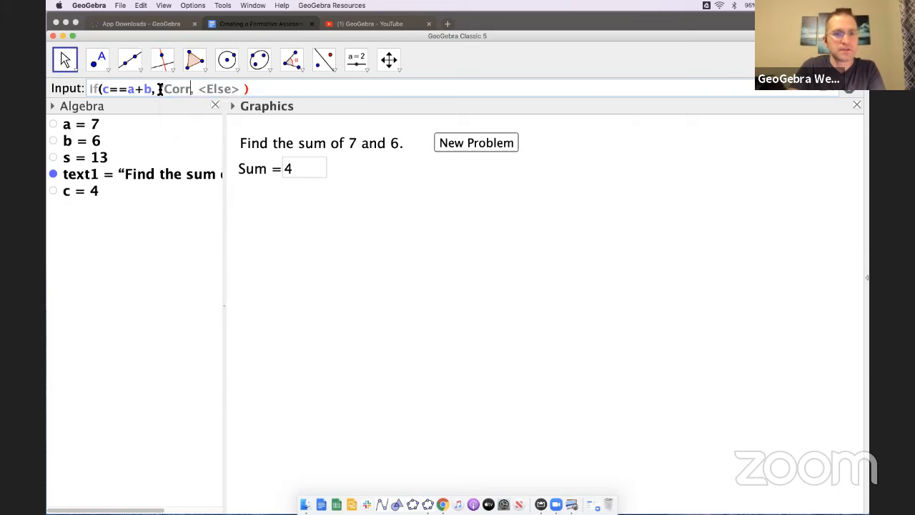
{"action": "type", "text": "!\""}
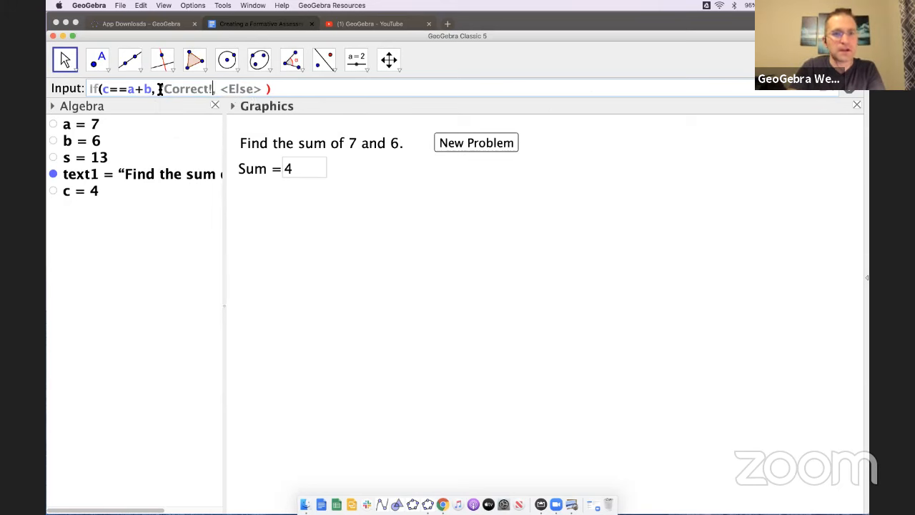
{"action": "key", "text": "Tab"}
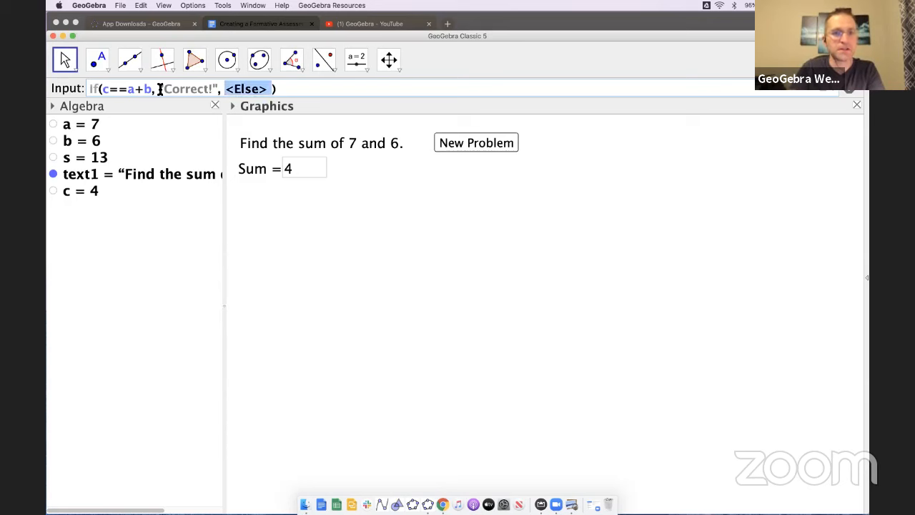
{"action": "type", "text": "\""}
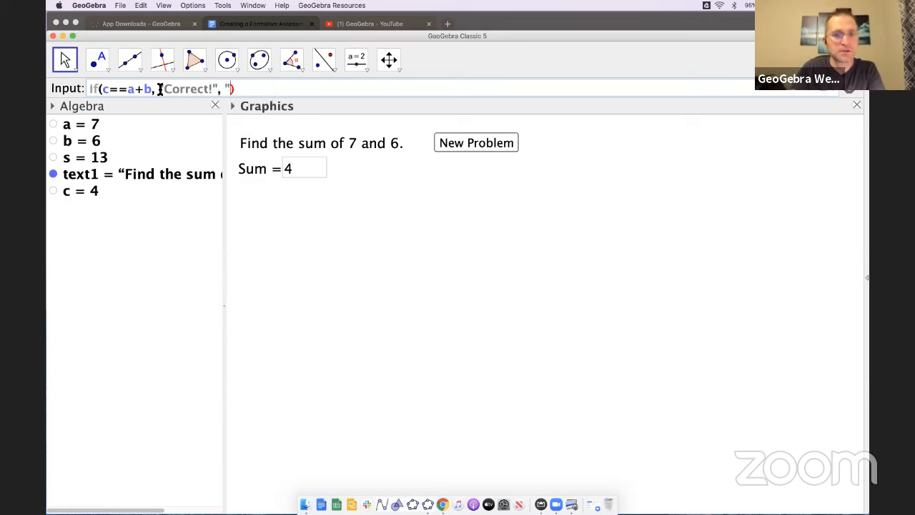
{"action": "type", "text": "No. Try again.\""}
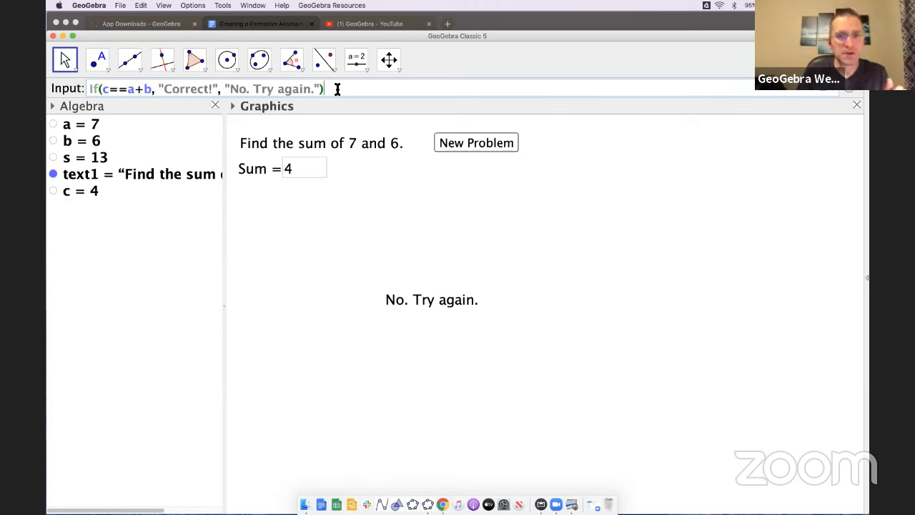
{"action": "key", "text": "Return"}
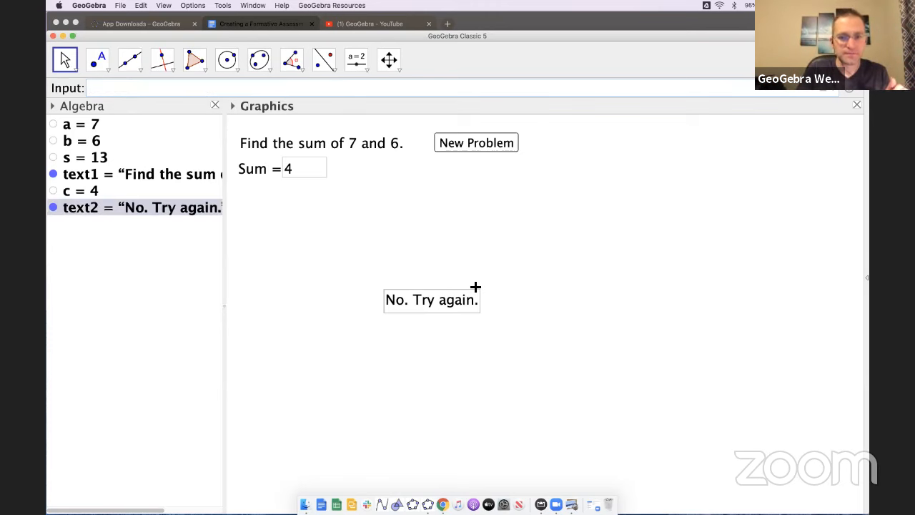
Place the feedback text below the Sum box, left-aligned with it, and generate new problems
{"action": "left_click_drag", "start_coordinate": [437, 303], "coordinate": [295, 216]}
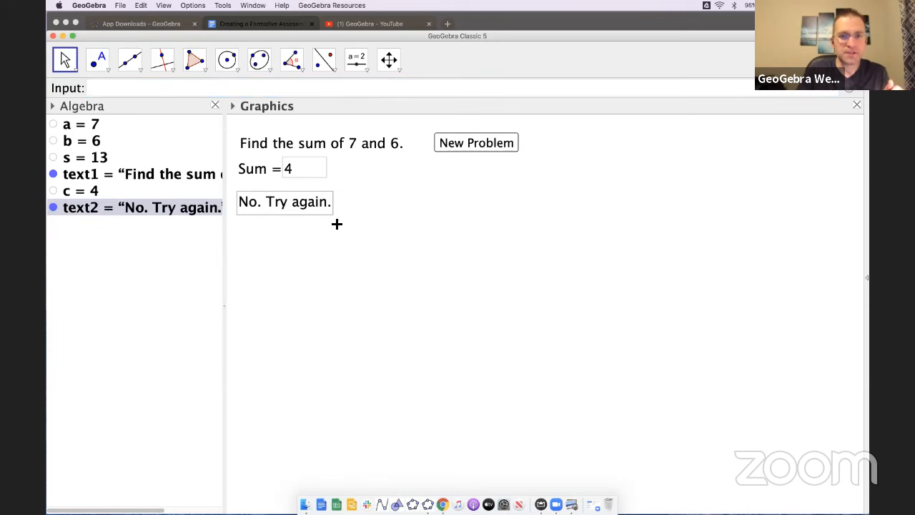
{"action": "left_click", "coordinate": [458, 145]}
{"action": "left_click", "coordinate": [458, 145]}
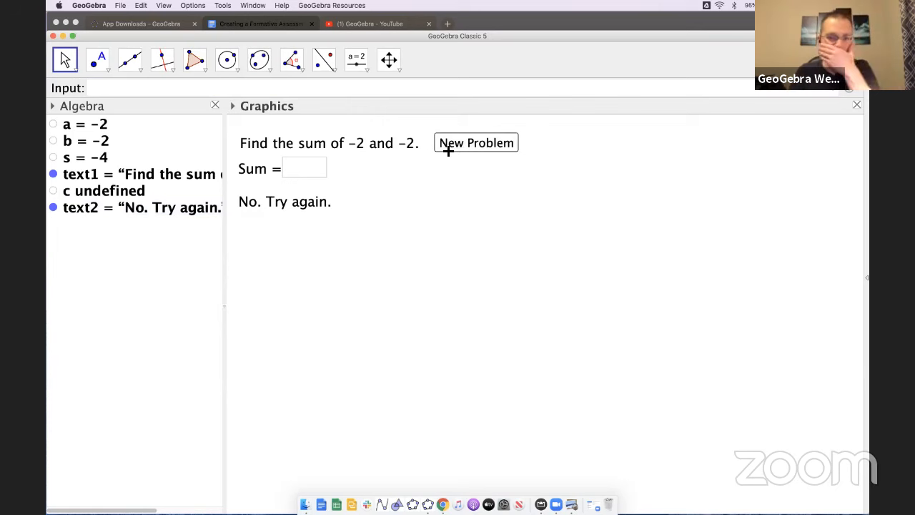
{"action": "left_click", "coordinate": [274, 213]}
{"action": "mouse_move", "coordinate": [274, 212]}
{"action": "left_mouse_down"}
{"action": "mouse_move", "coordinate": [262, 213]}
{"action": "mouse_move", "coordinate": [279, 217]}
{"action": "left_mouse_up"}
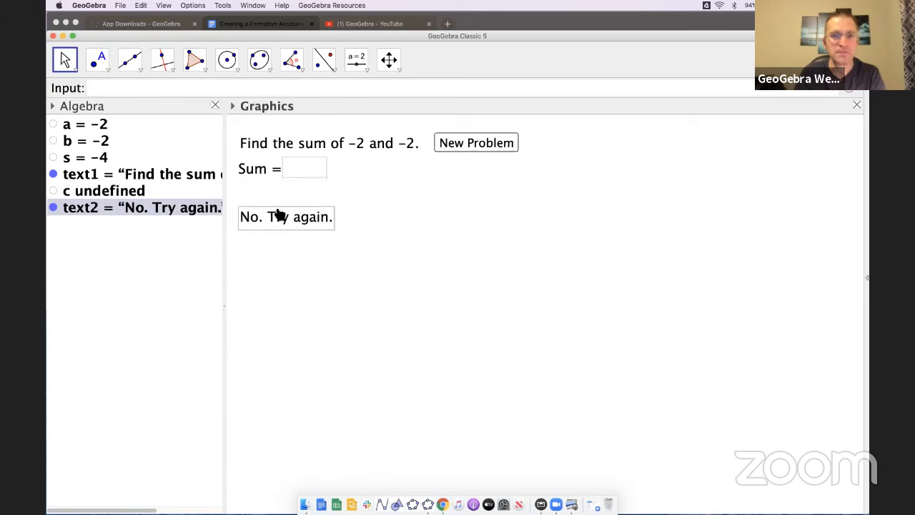
Test the feedback with correct answers by entering -4, generating a new problem, and entering 1 as its sum
{"action": "left_click", "coordinate": [299, 172]}
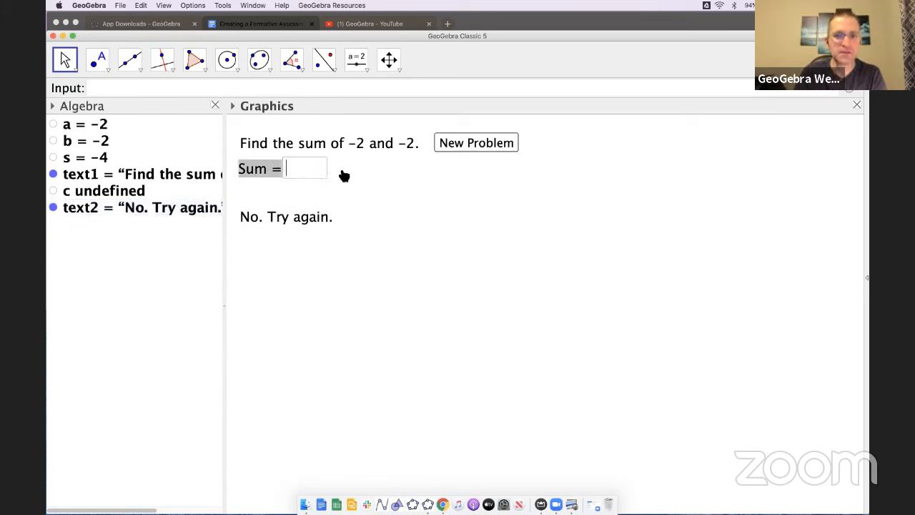
{"action": "type", "text": "-4"}
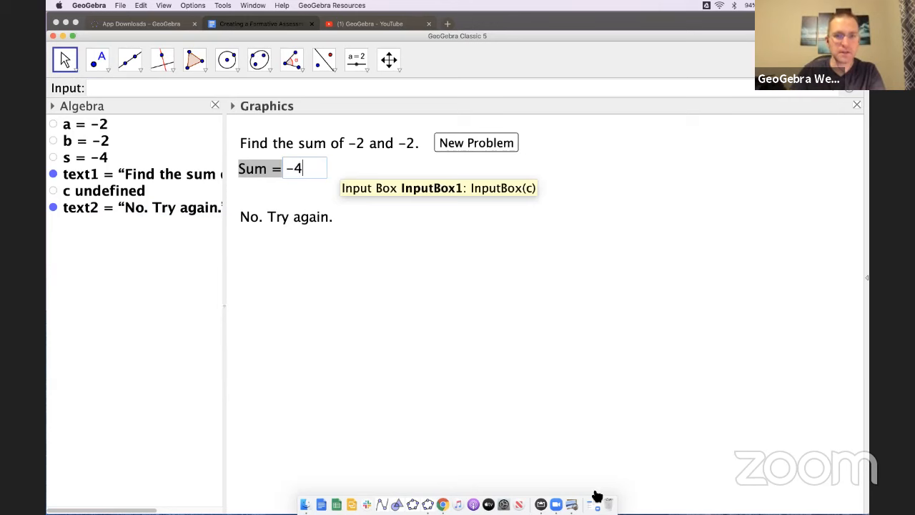
{"action": "key", "text": "Return"}
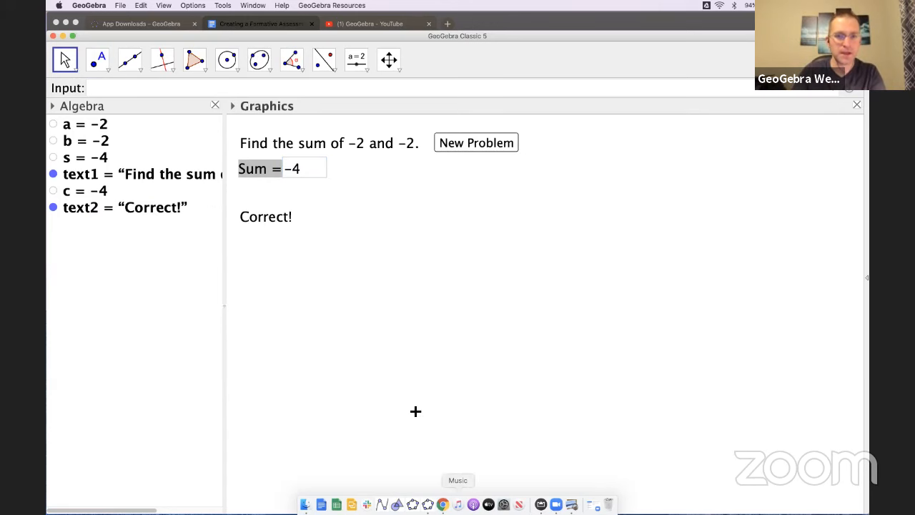
{"action": "left_click", "coordinate": [465, 143]}
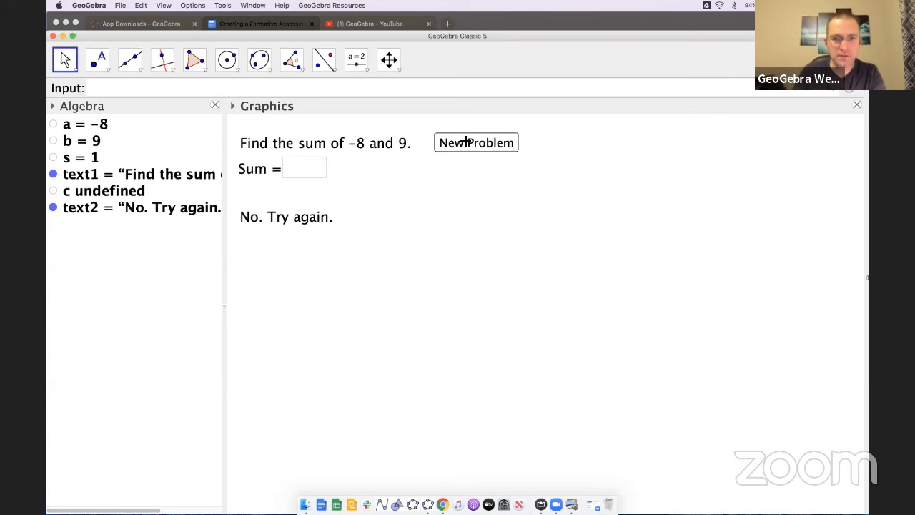
{"action": "left_click", "coordinate": [306, 166]}
{"action": "type", "text": "1"}
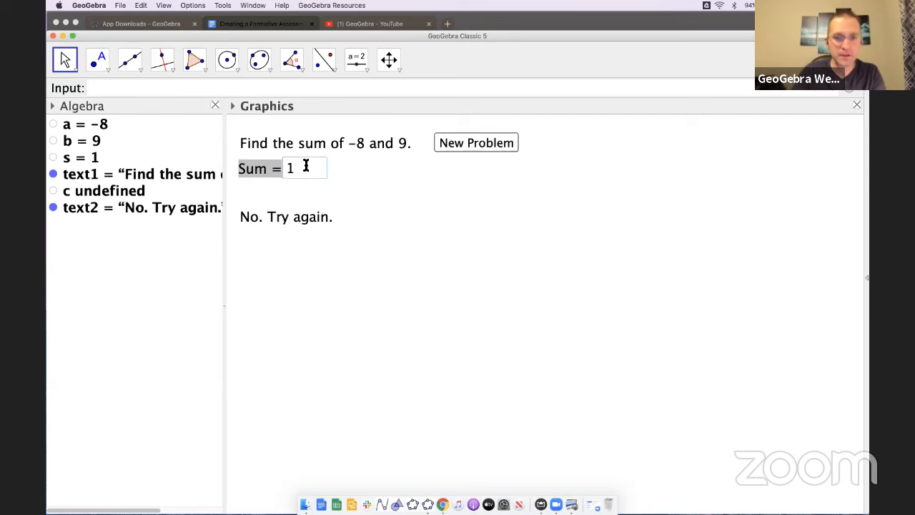
{"action": "key", "text": "Return"}
Generate a new problem and test the feedback with the wrong answer 2, followed by the correct answer 9
{"action": "left_click", "coordinate": [506, 143]}
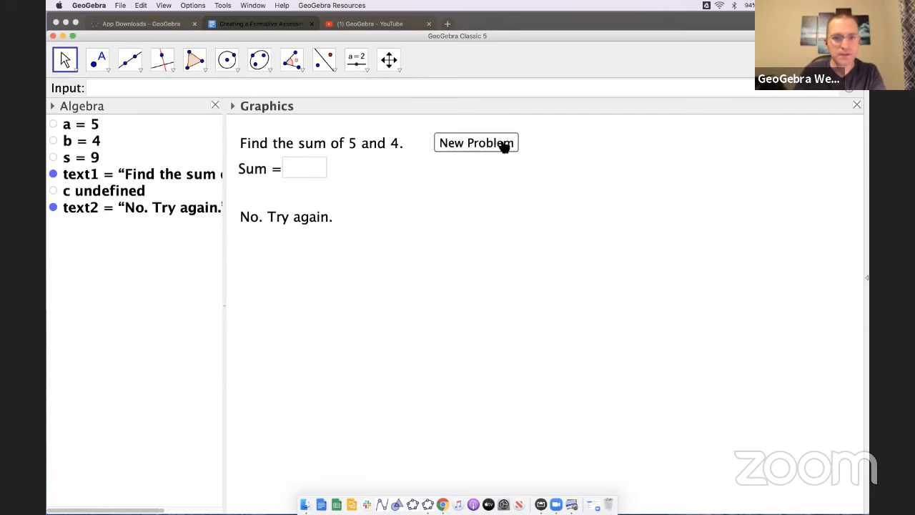
{"action": "left_click", "coordinate": [318, 168]}
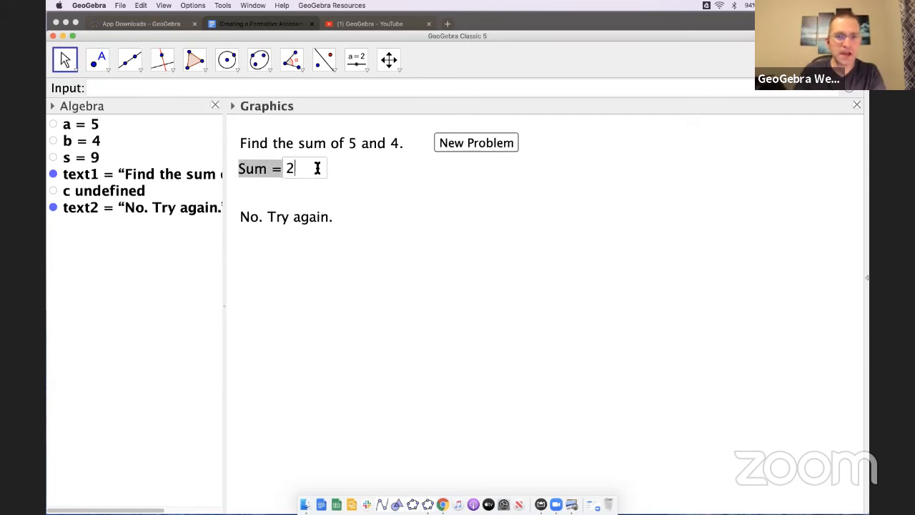
{"action": "type", "text": "2"}
{"action": "key", "text": "Return"}
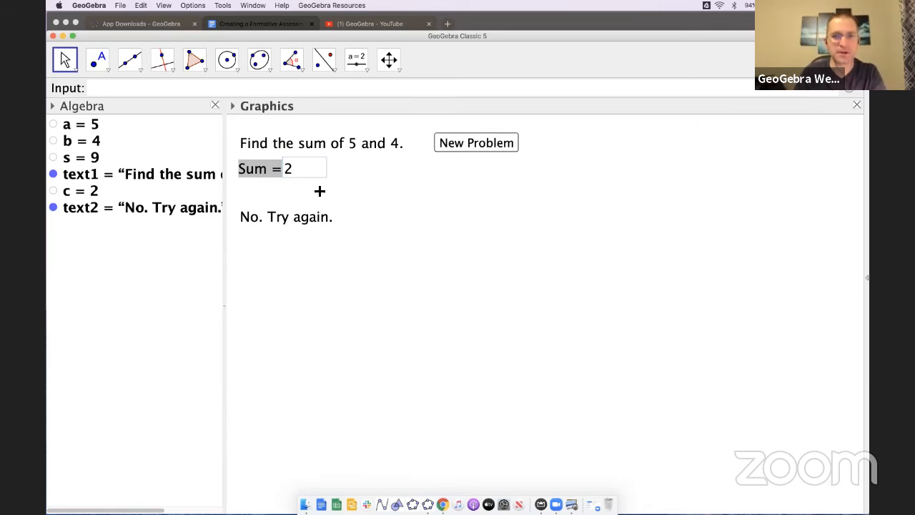
{"action": "left_click", "coordinate": [301, 171]}
{"action": "type", "text": "9"}
{"action": "key", "text": "Return"}
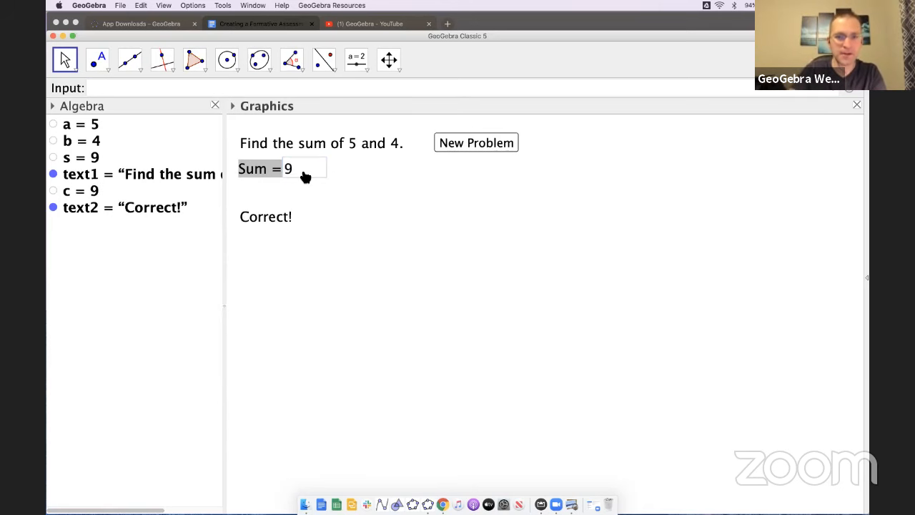
Generate another problem, try the feedback text farther to the right, and return it below the Sum box
{"action": "left_click", "coordinate": [489, 142]}
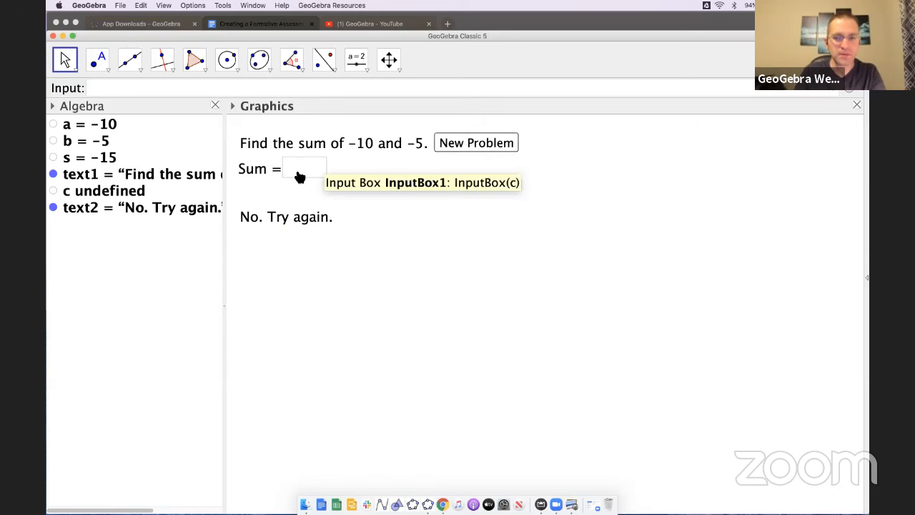
{"action": "left_click_drag", "start_coordinate": [280, 220], "coordinate": [405, 192]}
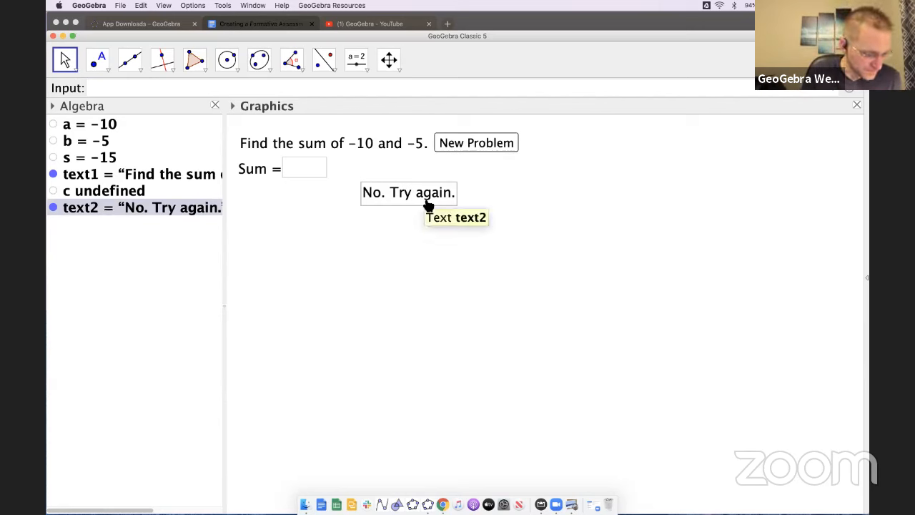
{"action": "left_click_drag", "start_coordinate": [429, 205], "coordinate": [308, 223]}
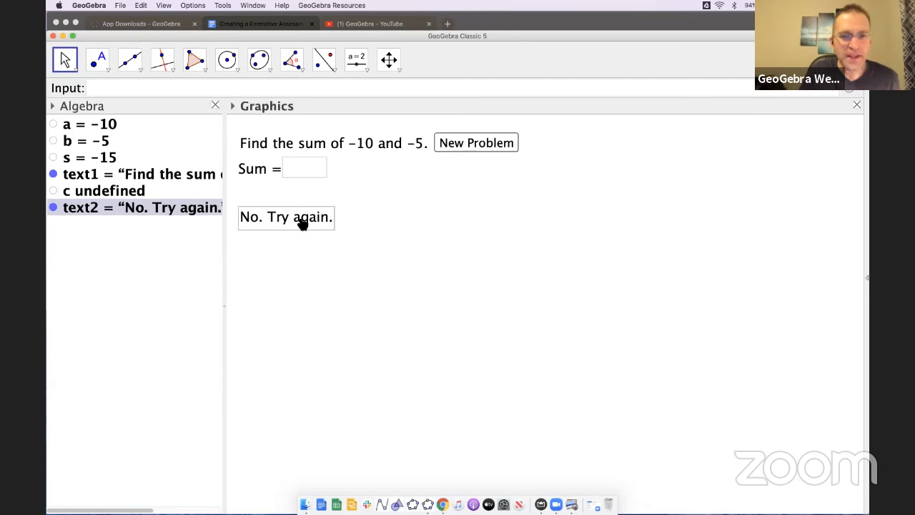
{"action": "right_click", "coordinate": [302, 224]}
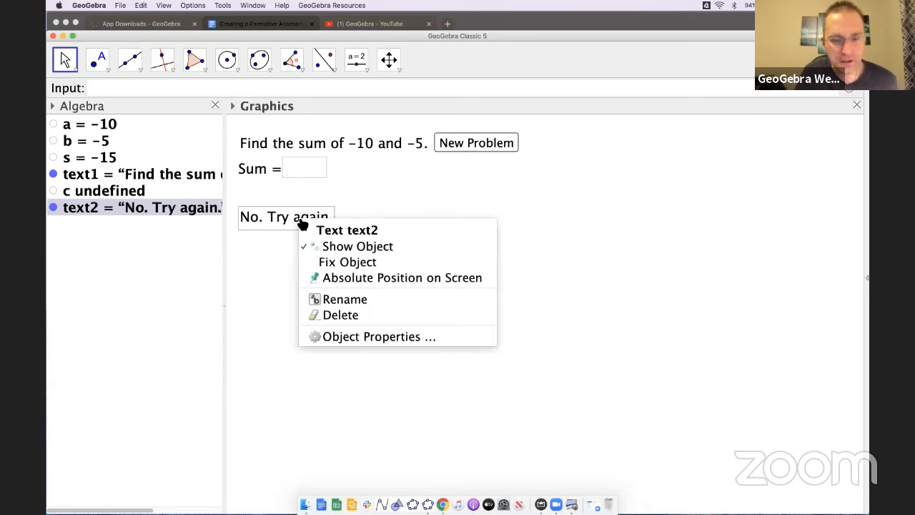
{"action": "left_click", "coordinate": [378, 336]}
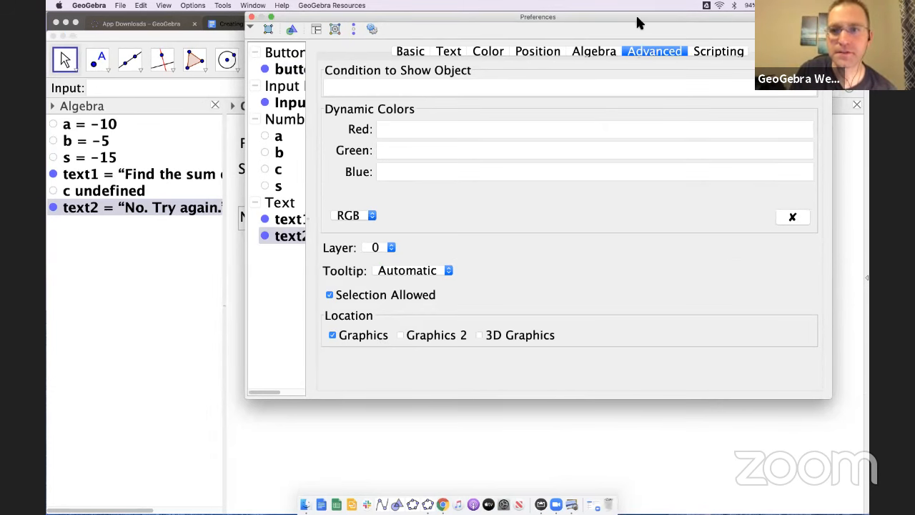
{"action": "left_click_drag", "start_coordinate": [636, 27], "coordinate": [661, 236]}
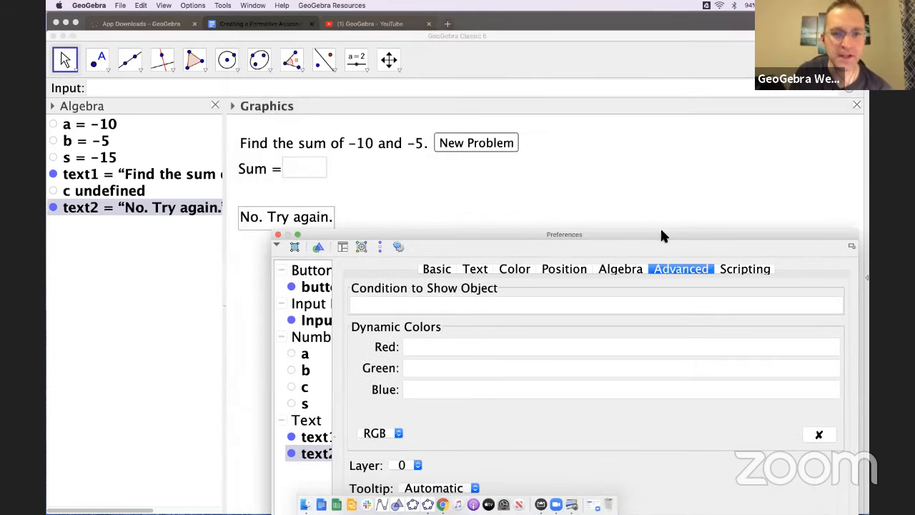
{"action": "left_click", "coordinate": [278, 234]}
Set the feedback text's condition to show object to IsDefined(c)==true and close its properties
{"action": "right_click", "coordinate": [281, 225]}
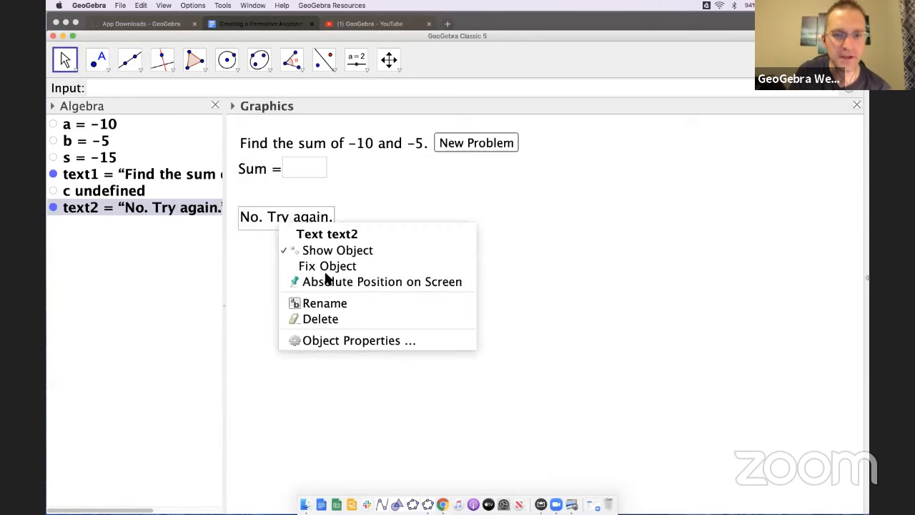
{"action": "left_click", "coordinate": [326, 340]}
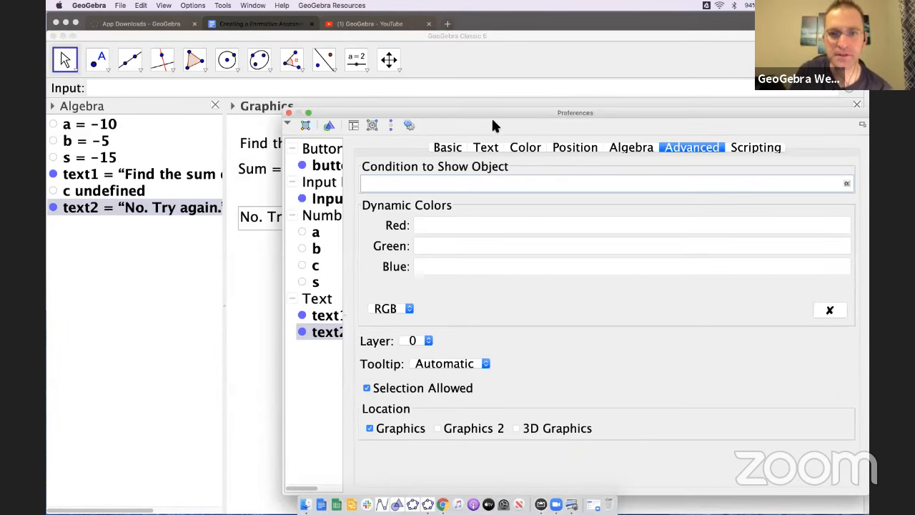
{"action": "left_click_drag", "start_coordinate": [489, 111], "coordinate": [558, 113]}
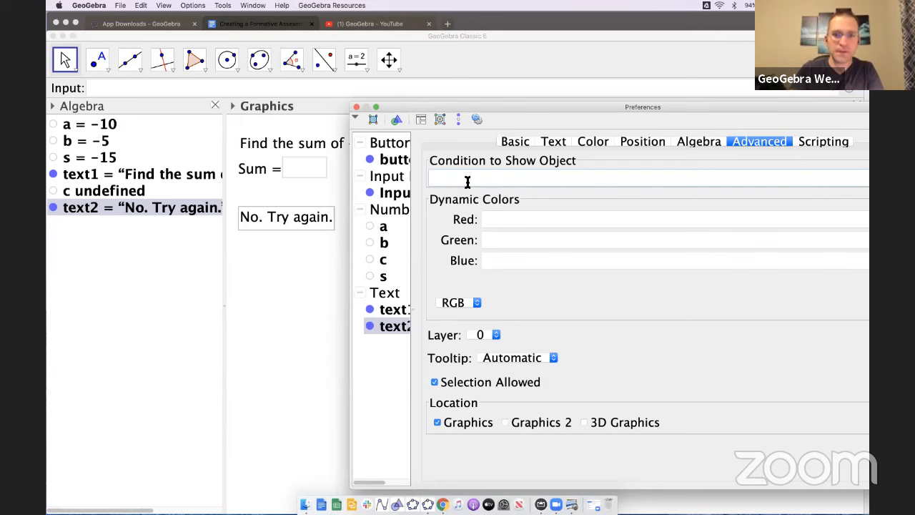
{"action": "type", "text": "IsDefine"}
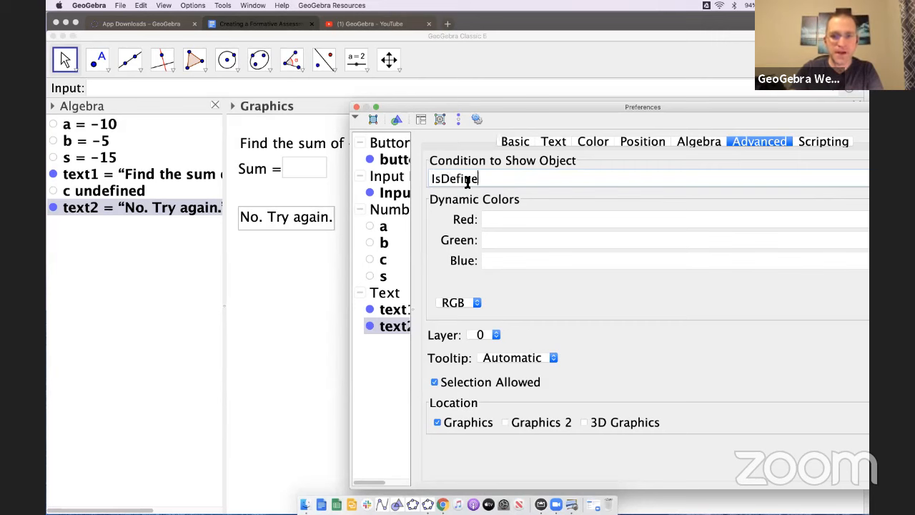
{"action": "type", "text": "d(c)"}
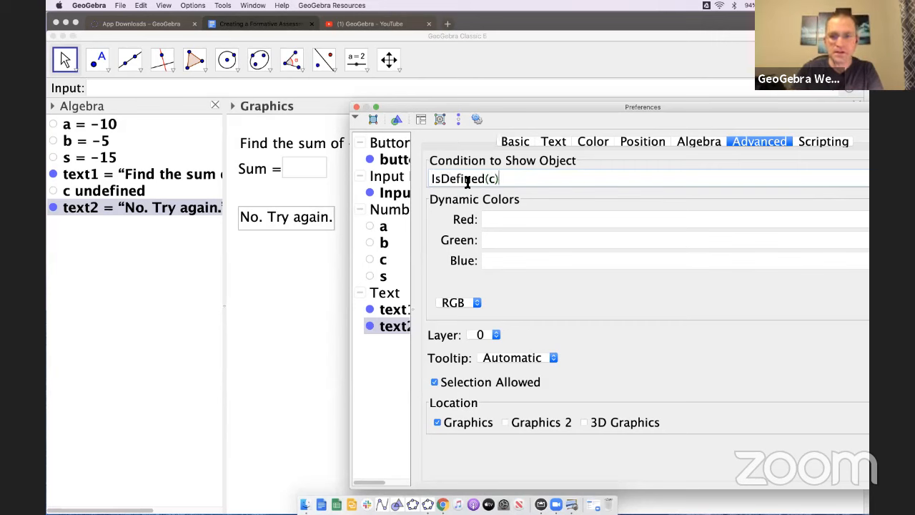
{"action": "type", "text": "==tr"}
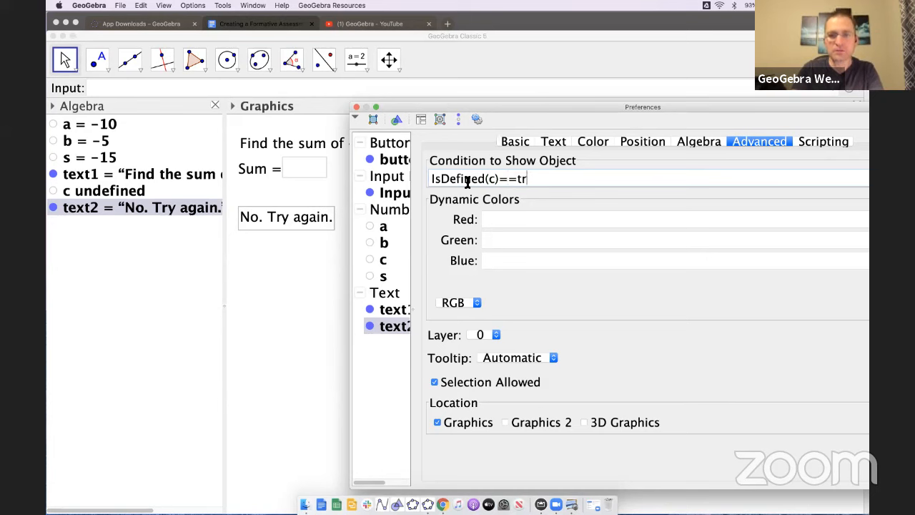
{"action": "type", "text": "ue"}
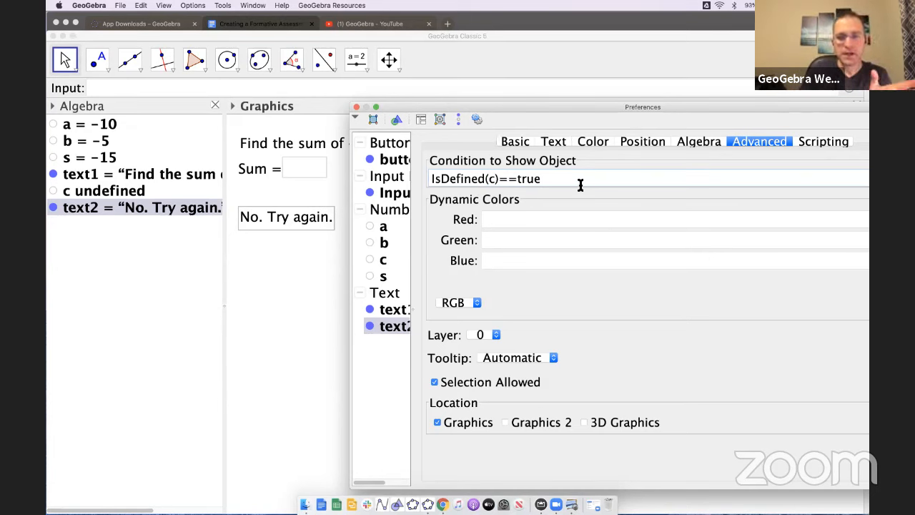
{"action": "double_click", "coordinate": [492, 184]}
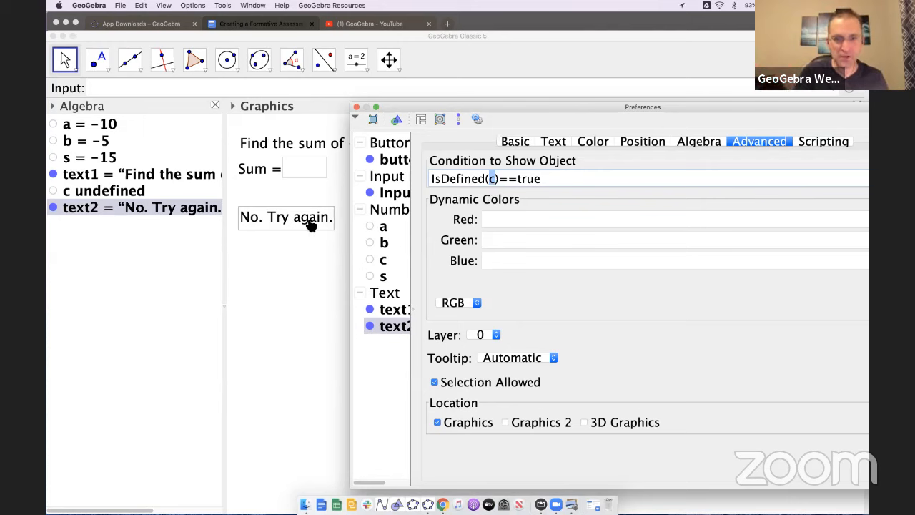
{"action": "left_click", "coordinate": [543, 182]}
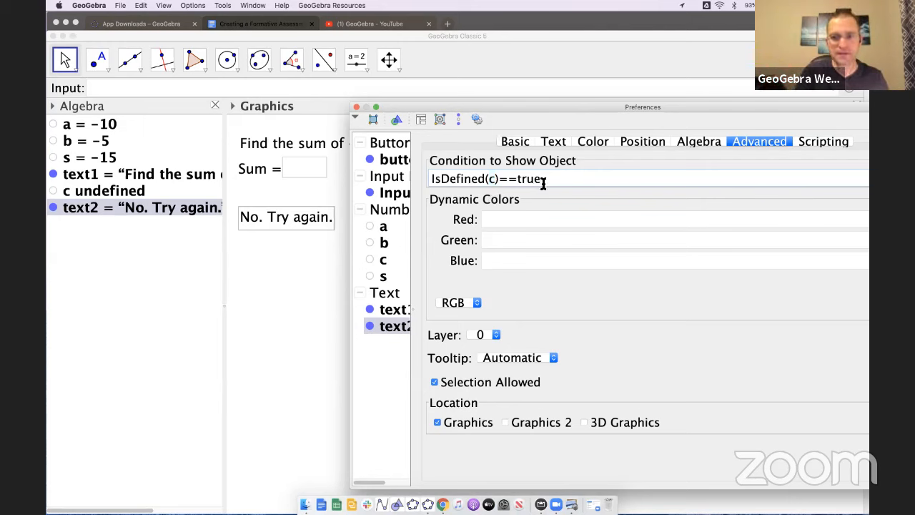
{"action": "key", "text": "Return"}
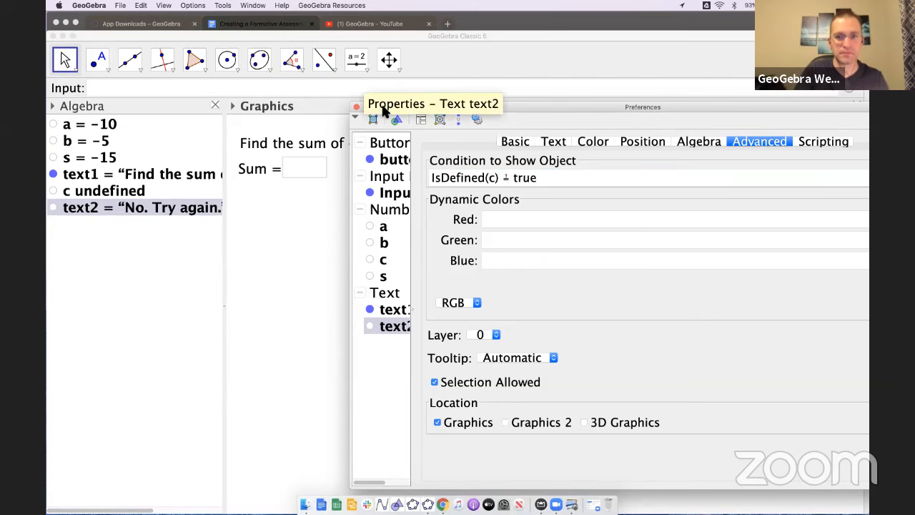
{"action": "left_click", "coordinate": [356, 106]}
Generate several new problems and test the feedback by entering the correct answer 1 for the sum of 4 and -3
{"action": "left_click", "coordinate": [477, 146]}
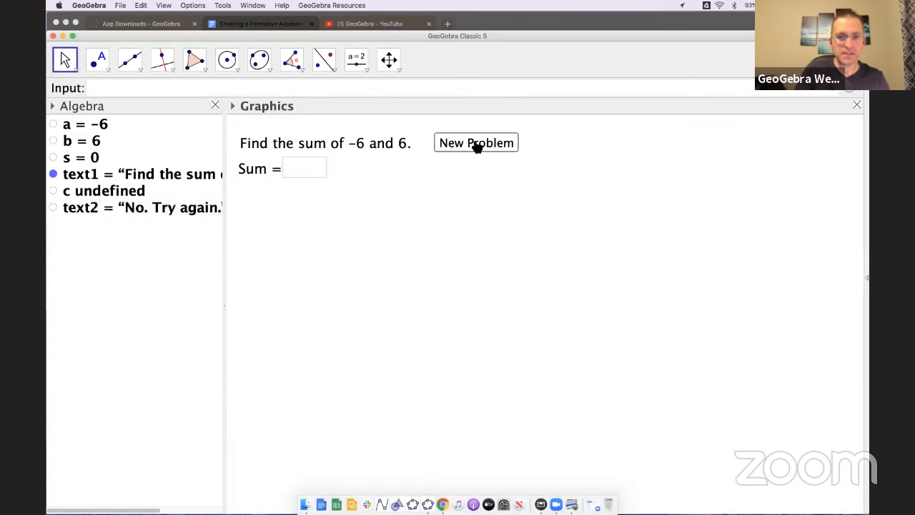
{"action": "left_click", "coordinate": [475, 143]}
{"action": "left_click", "coordinate": [475, 143]}
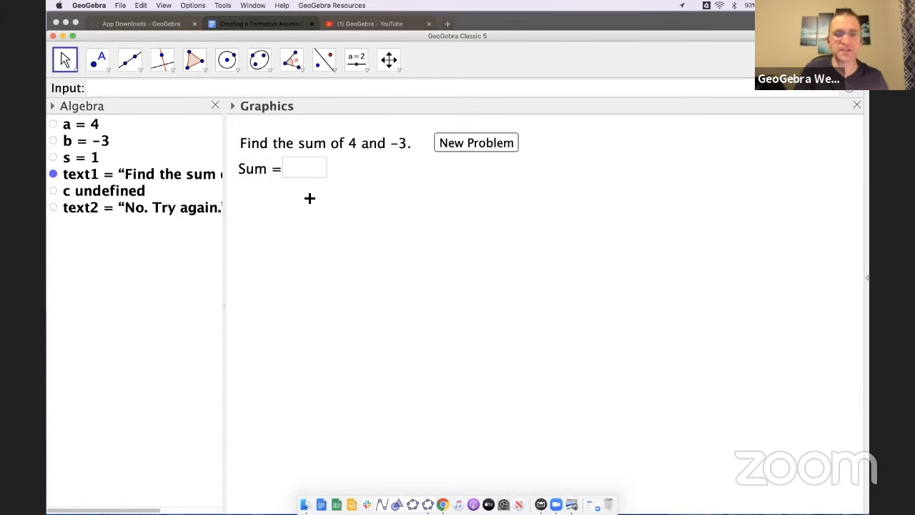
{"action": "left_click", "coordinate": [312, 166]}
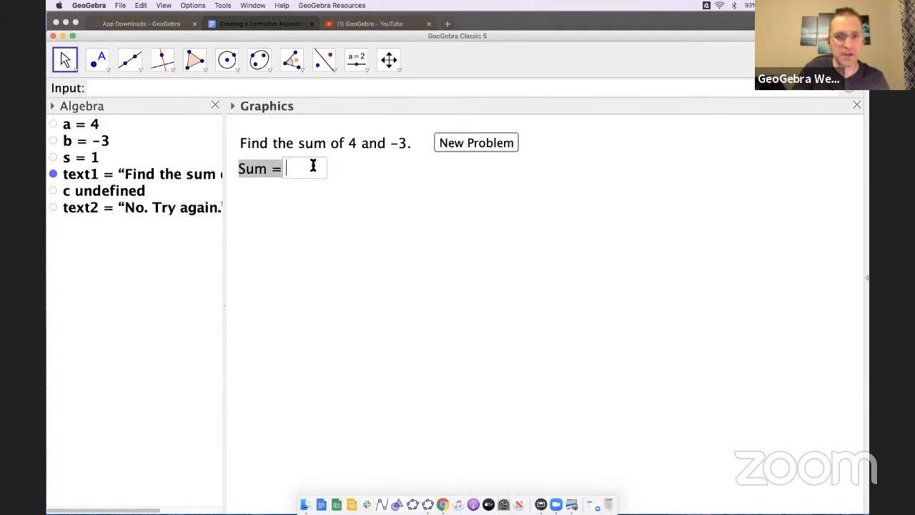
{"action": "type", "text": "1"}
{"action": "key", "text": "Return"}
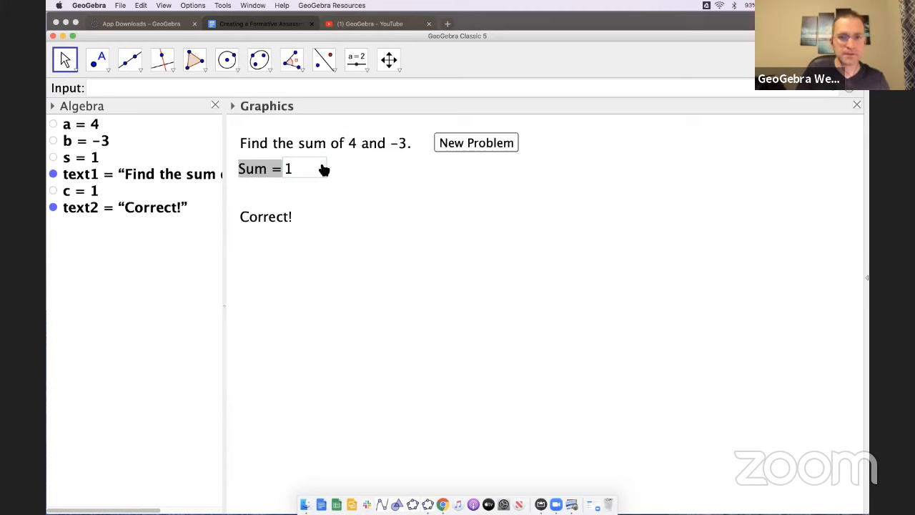
Generate a new problem and test the feedback with the wrong answers 2, 3 and 4 in turn
{"action": "left_click", "coordinate": [473, 145]}
{"action": "left_click", "coordinate": [305, 166]}
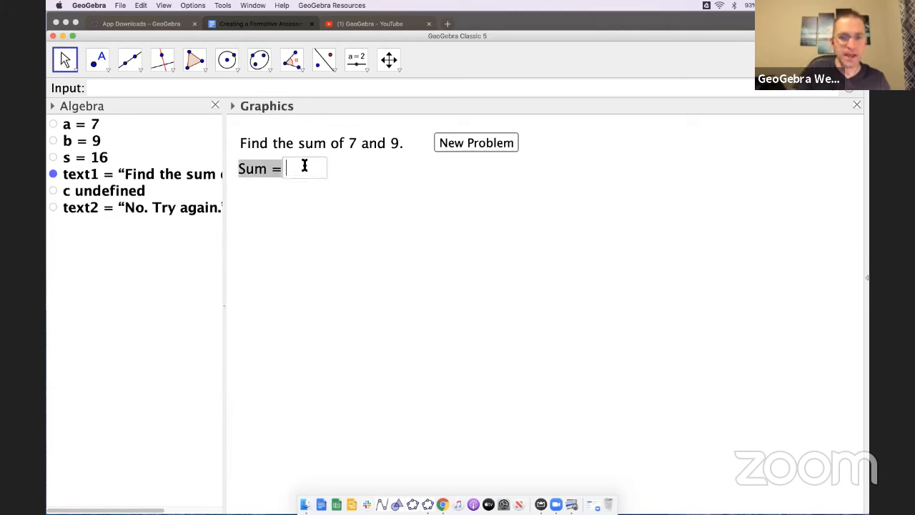
{"action": "key", "text": "Return"}
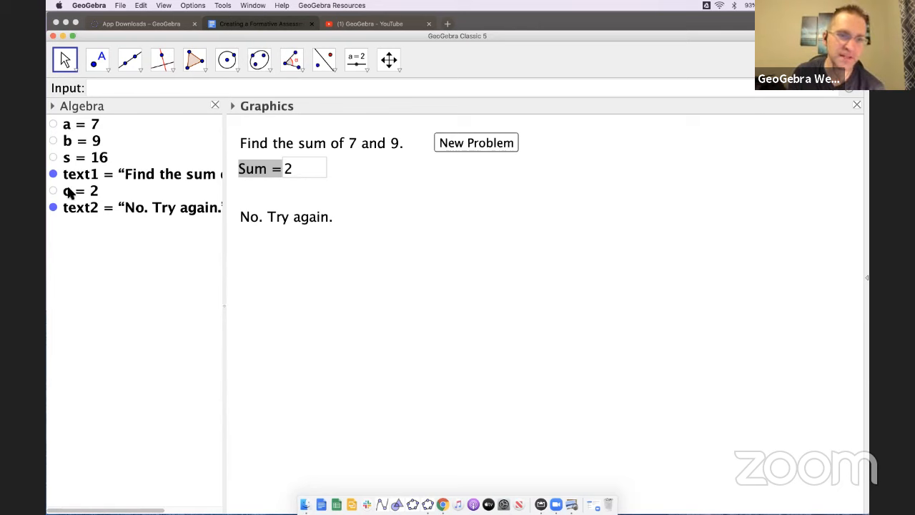
{"action": "left_click", "coordinate": [295, 166]}
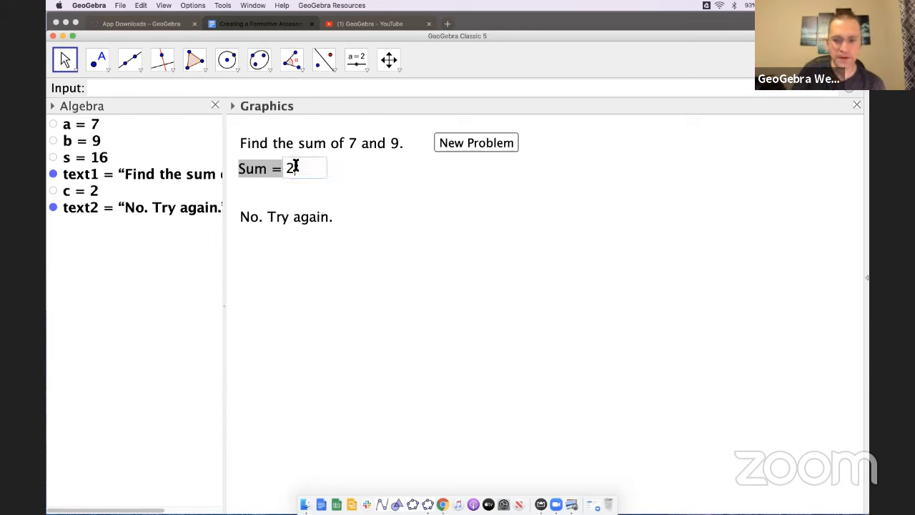
{"action": "key", "text": "Return"}
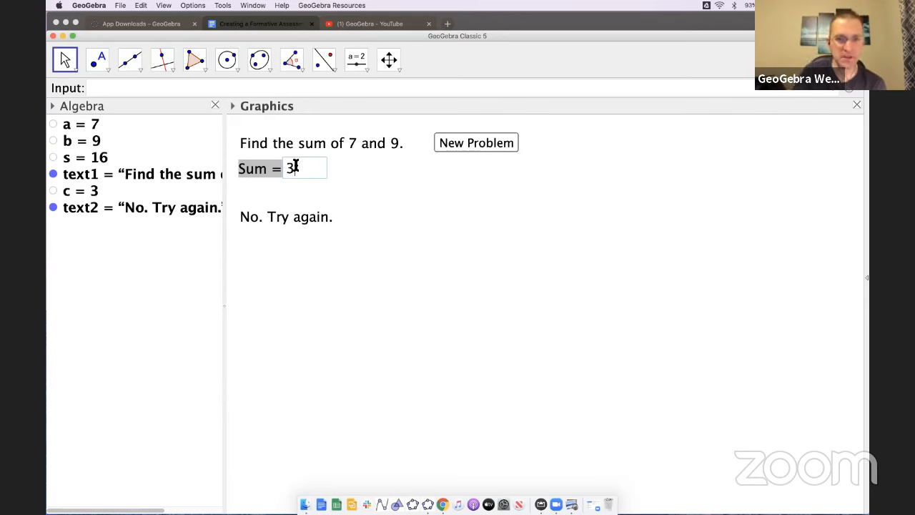
{"action": "key", "text": "Return"}
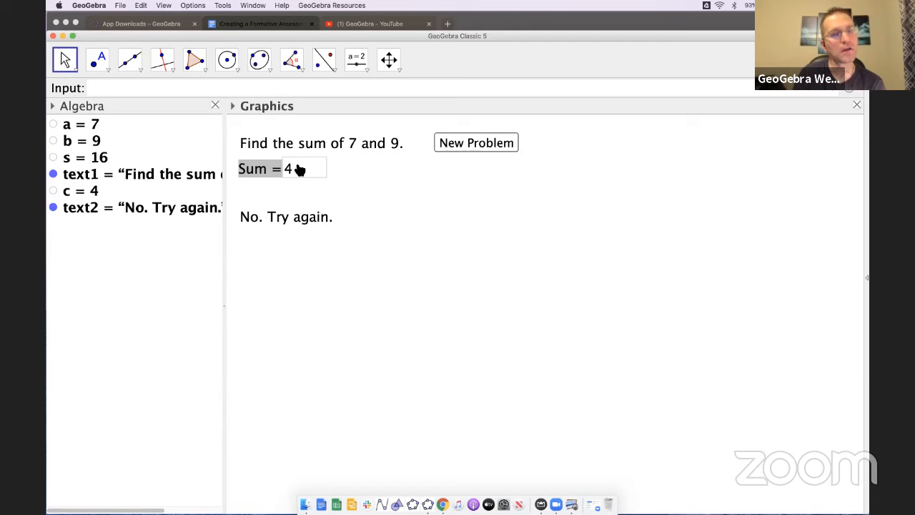
Generate a new problem, review the New Problem button's On Click script, and close its properties
{"action": "left_click", "coordinate": [458, 150]}
{"action": "right_click", "coordinate": [455, 145]}
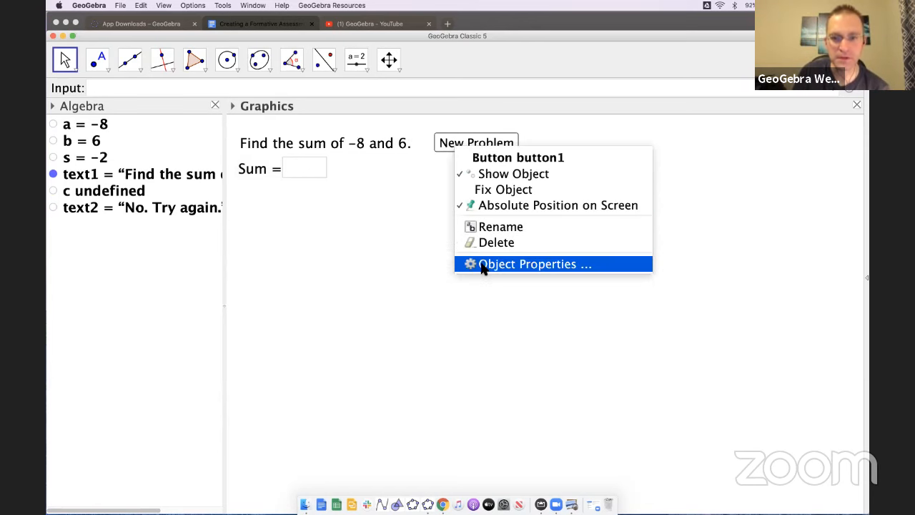
{"action": "left_click", "coordinate": [482, 265]}
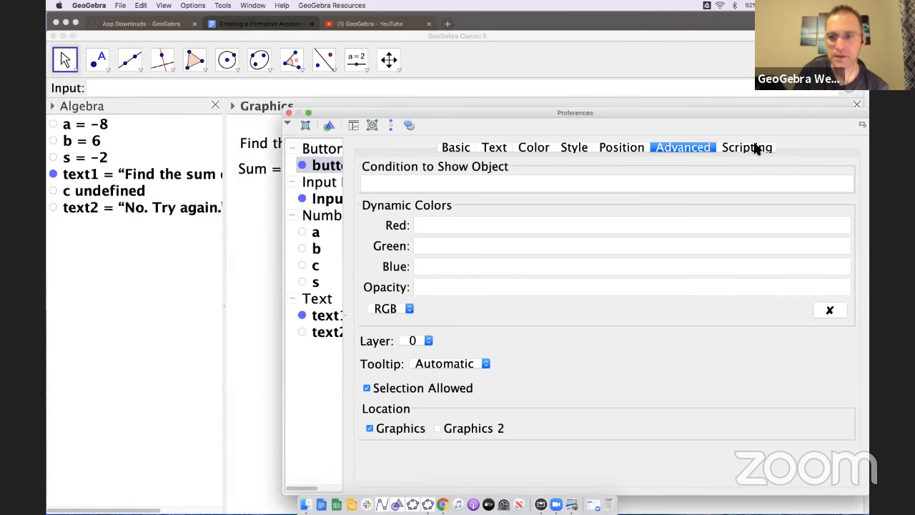
{"action": "left_click", "coordinate": [758, 148]}
{"action": "left_click_drag", "start_coordinate": [559, 118], "coordinate": [532, 222]}
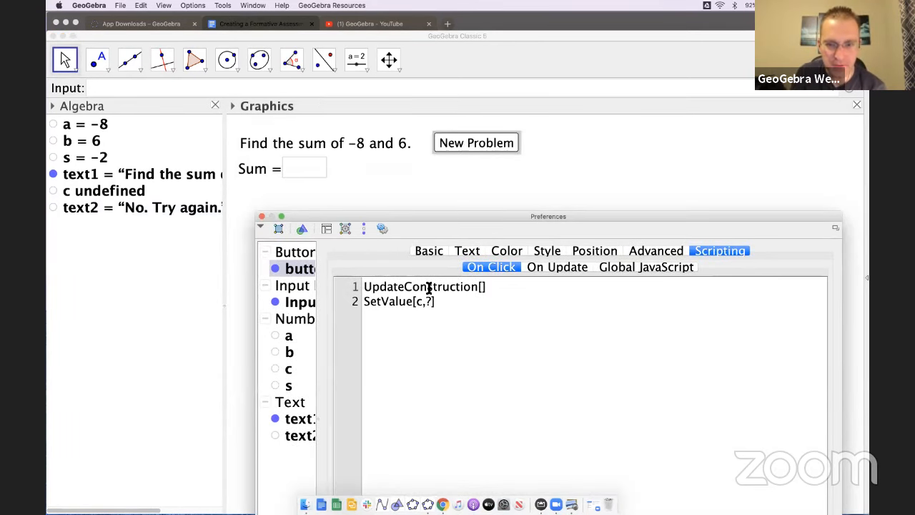
{"action": "left_click", "coordinate": [484, 287]}
{"action": "left_click", "coordinate": [418, 302]}
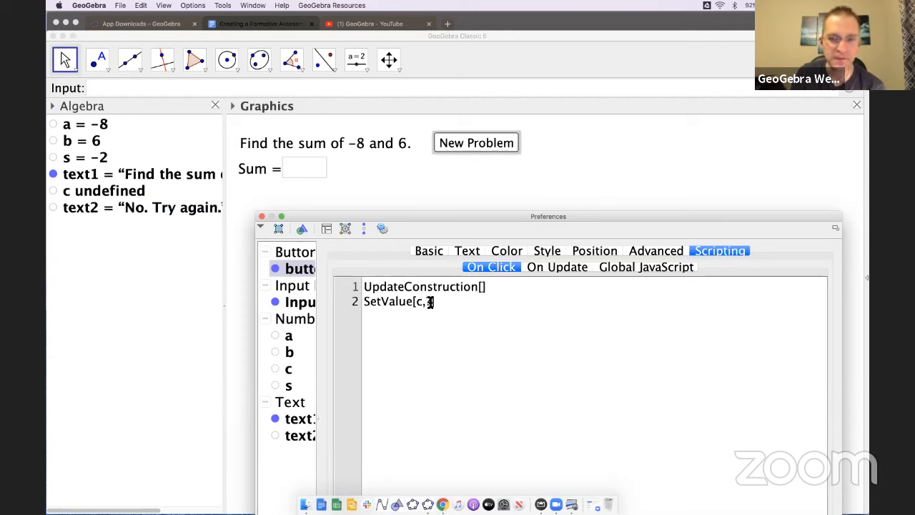
{"action": "left_click", "coordinate": [261, 216]}
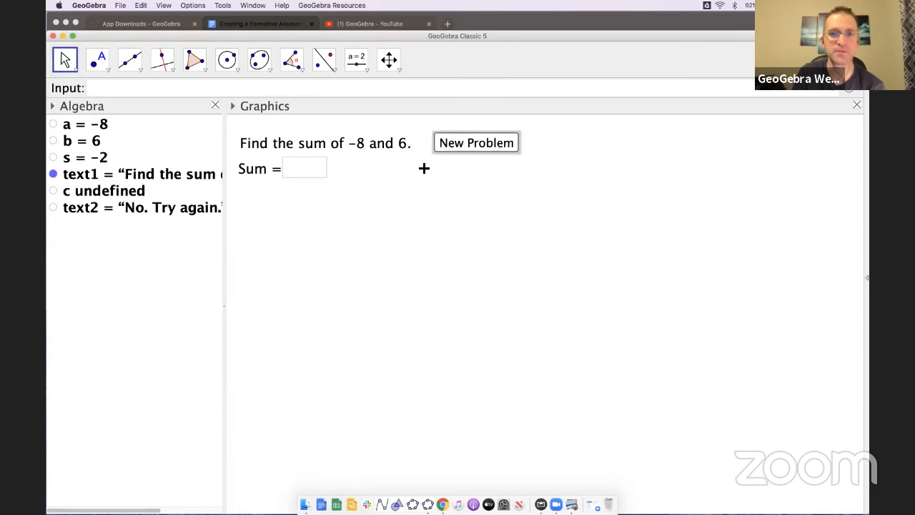
Generate several new problems in a row to check how the question and the Sum box reset
{"action": "left_click", "coordinate": [473, 146]}
{"action": "left_click", "coordinate": [472, 146]}
{"action": "left_click", "coordinate": [472, 145]}
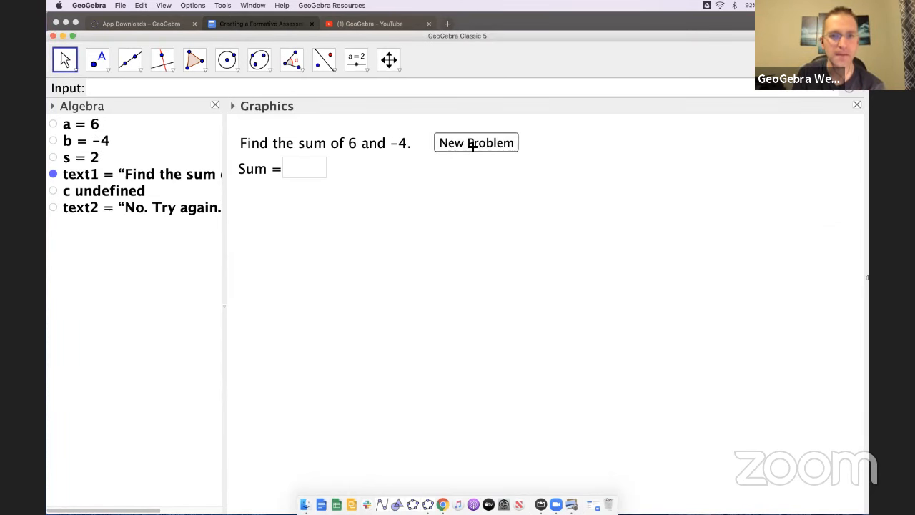
{"action": "left_click", "coordinate": [472, 144]}
{"action": "left_click", "coordinate": [474, 146]}
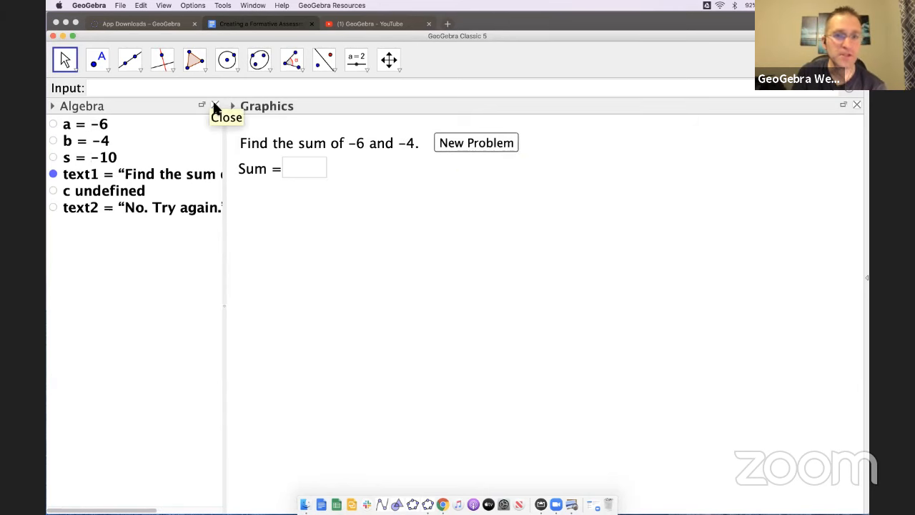
Close the Algebra view and shrink the GeoGebra window to about 670×509 around the problem
{"action": "left_click", "coordinate": [215, 105]}
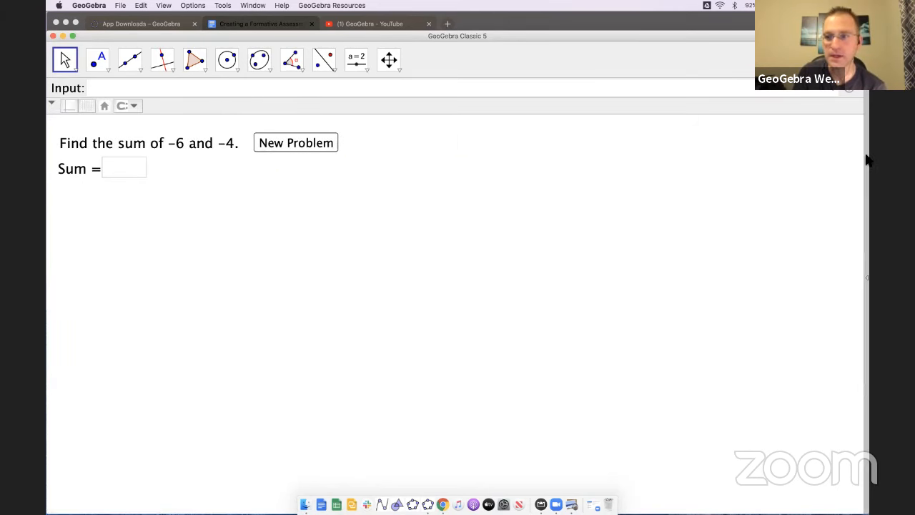
{"action": "left_click_drag", "start_coordinate": [808, 36], "coordinate": [799, 32]}
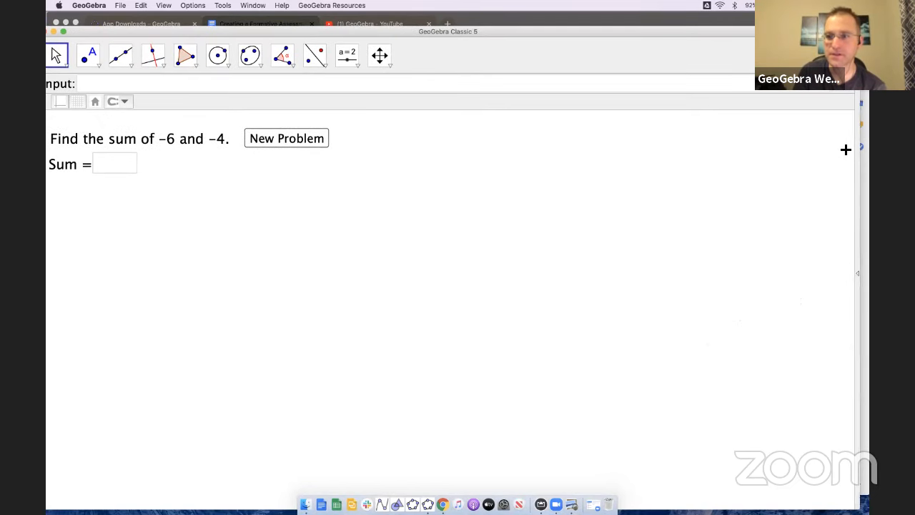
{"action": "left_click_drag", "start_coordinate": [861, 148], "coordinate": [384, 192]}
{"action": "left_click_drag", "start_coordinate": [363, 29], "coordinate": [597, 14]}
{"action": "left_click_drag", "start_coordinate": [627, 493], "coordinate": [607, 260]}
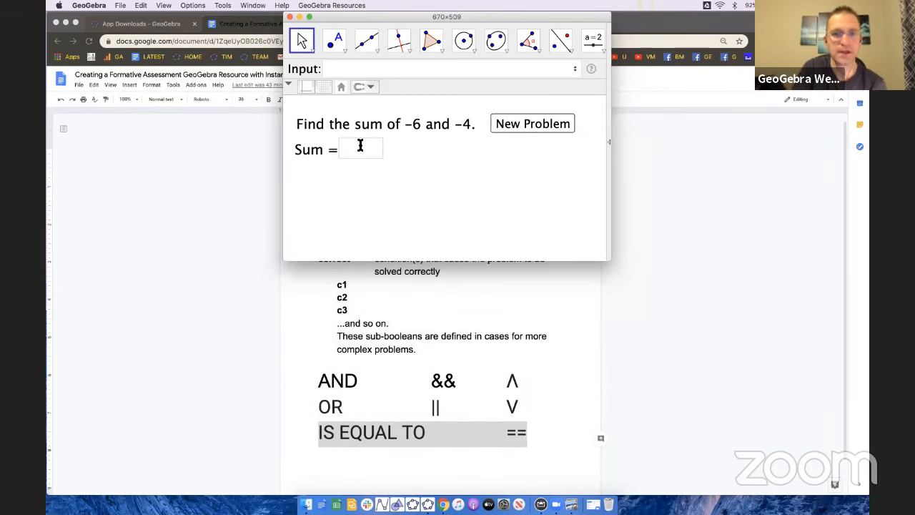
Test the resized activity with the wrong answer 3 and generate a new problem
{"action": "left_click", "coordinate": [360, 146]}
{"action": "type", "text": "3"}
{"action": "key", "text": "Return"}
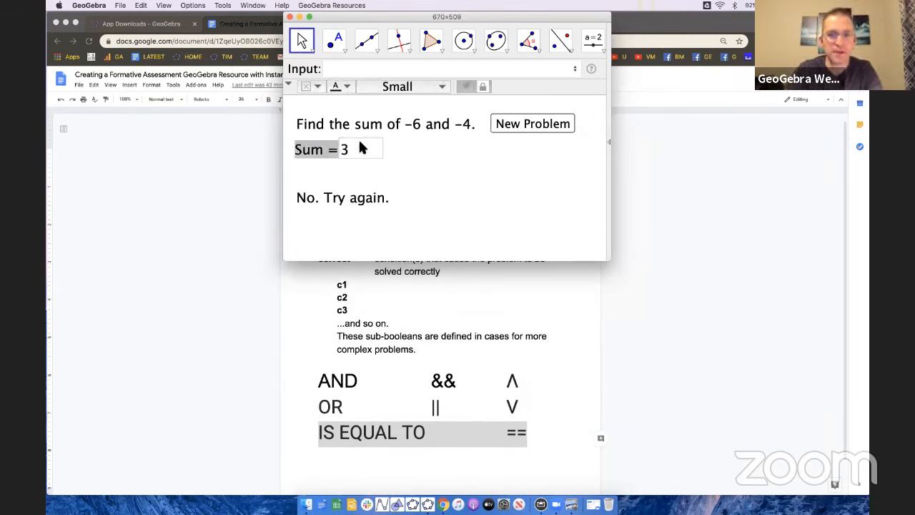
{"action": "left_click", "coordinate": [539, 126]}
Fix the question text in place and pin it to an absolute position on screen
{"action": "left_click", "coordinate": [431, 120]}
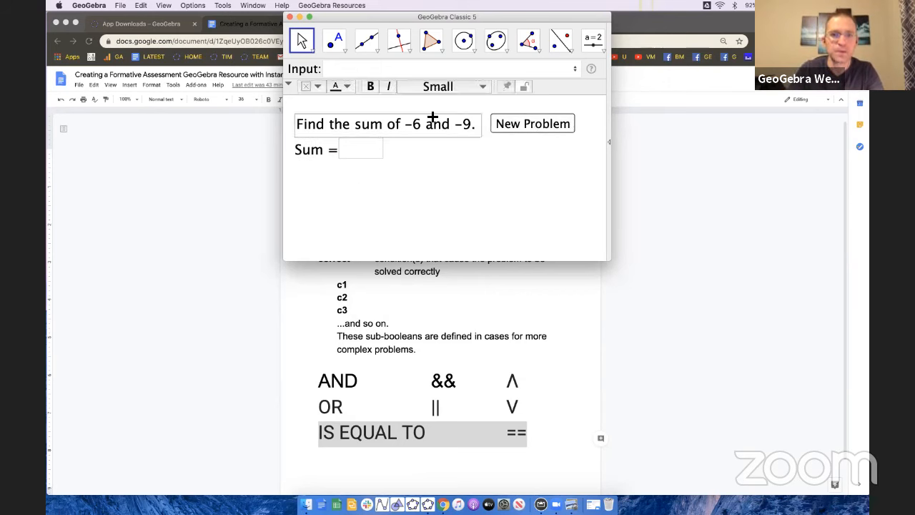
{"action": "right_click", "coordinate": [431, 120]}
{"action": "left_click", "coordinate": [449, 158]}
{"action": "right_click", "coordinate": [431, 120]}
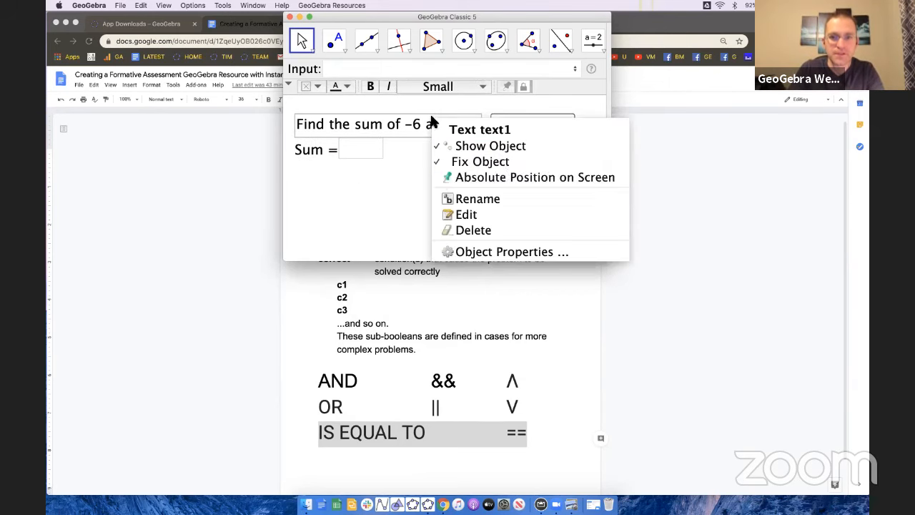
{"action": "left_click", "coordinate": [436, 175]}
Fix the New Problem button in place and check the fix setting of the Sum input box
{"action": "right_click", "coordinate": [523, 129]}
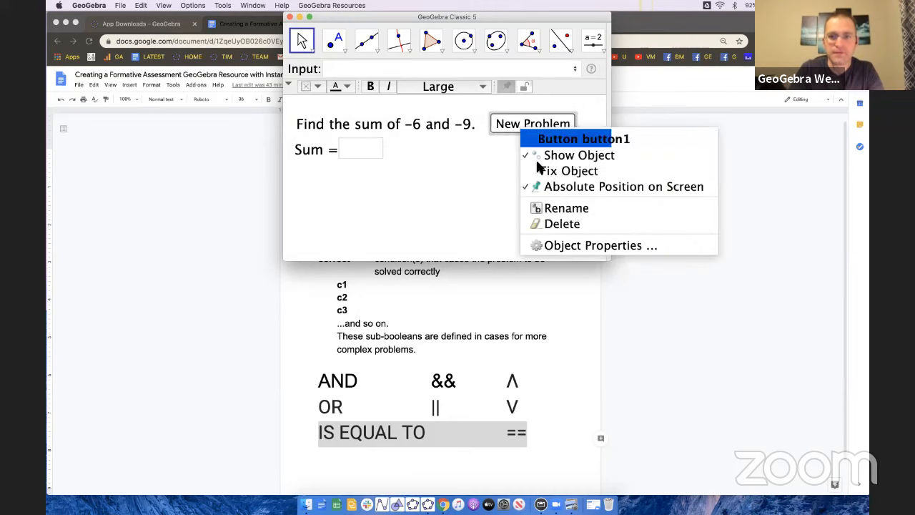
{"action": "left_click", "coordinate": [537, 171]}
{"action": "right_click", "coordinate": [323, 155]}
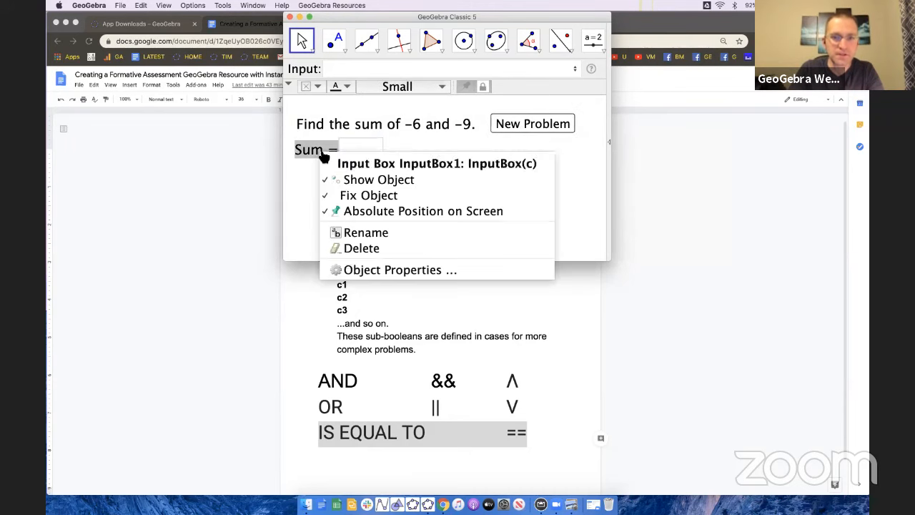
{"action": "left_click", "coordinate": [327, 197]}
Answer the current problem with -15 to bring up the feedback text
{"action": "left_click", "coordinate": [352, 149]}
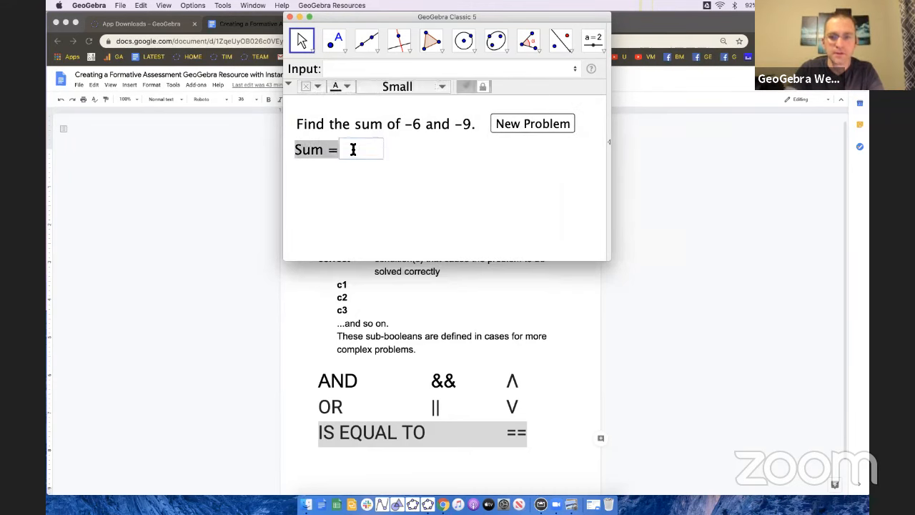
{"action": "type", "text": "-15"}
{"action": "key", "text": "Return"}
Fix the feedback text in place and pin it to an absolute position on screen
{"action": "left_click", "coordinate": [327, 196]}
{"action": "right_click", "coordinate": [332, 196]}
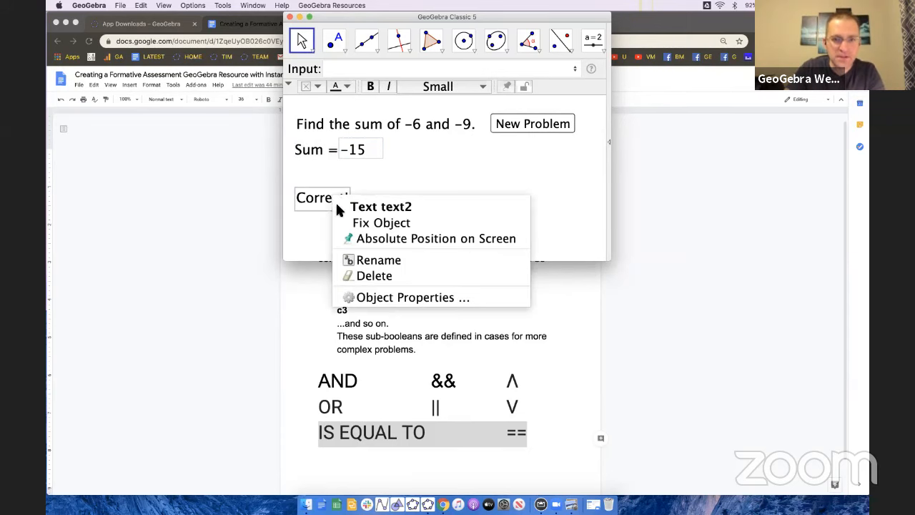
{"action": "left_click", "coordinate": [372, 223]}
{"action": "right_click", "coordinate": [336, 199]}
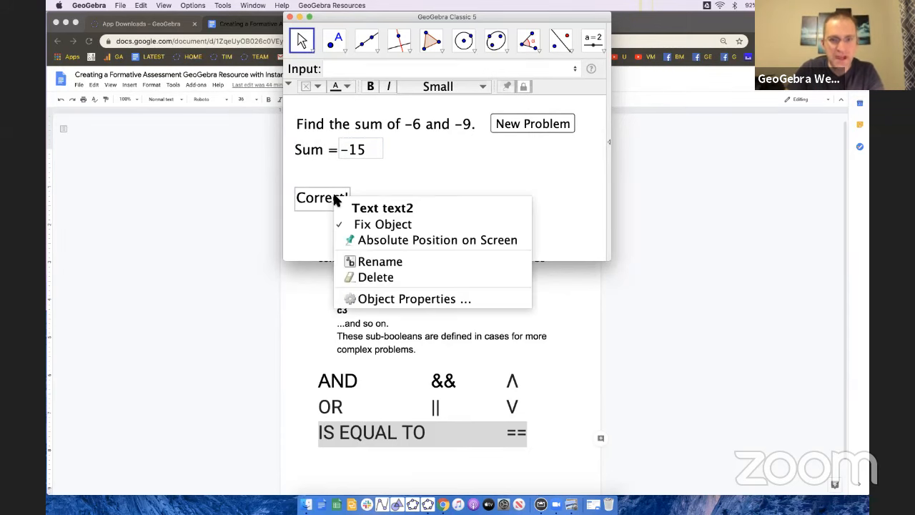
{"action": "left_click", "coordinate": [354, 242]}
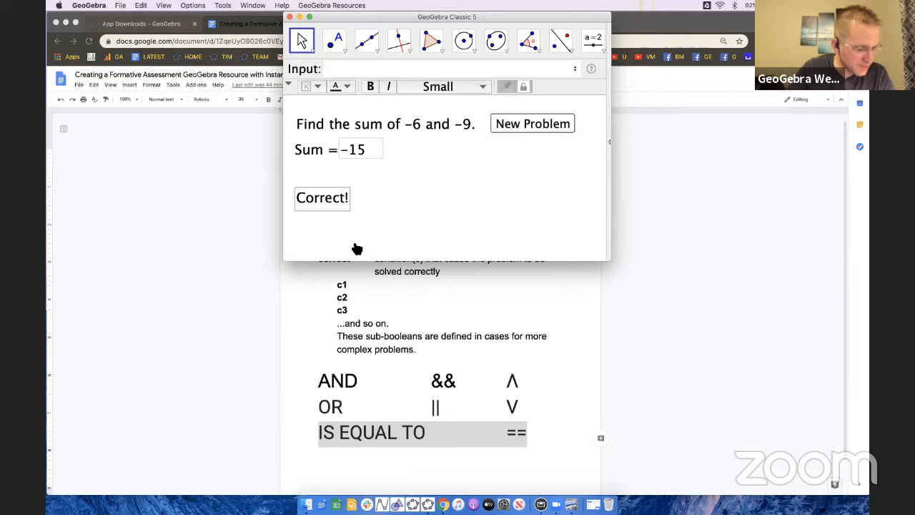
{"action": "left_click", "coordinate": [440, 193]}
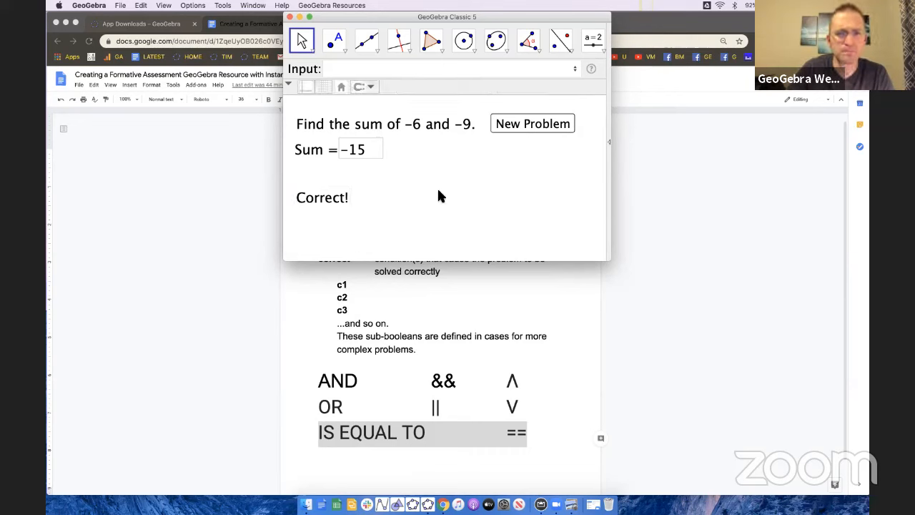
Generate a few new problems, then review the New Problem button's On Click script and close its properties
{"action": "left_click", "coordinate": [514, 133]}
{"action": "left_click", "coordinate": [547, 126]}
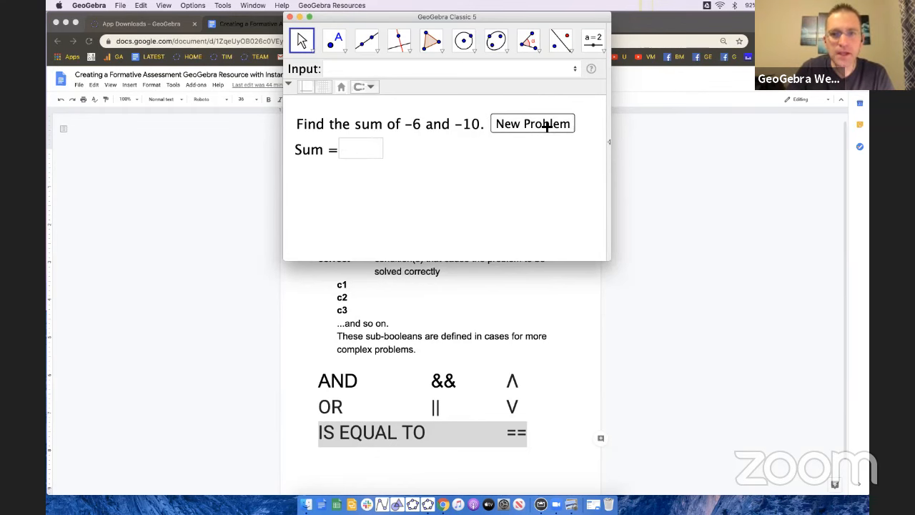
{"action": "left_click", "coordinate": [547, 126]}
{"action": "right_click", "coordinate": [547, 127]}
{"action": "left_click", "coordinate": [578, 245]}
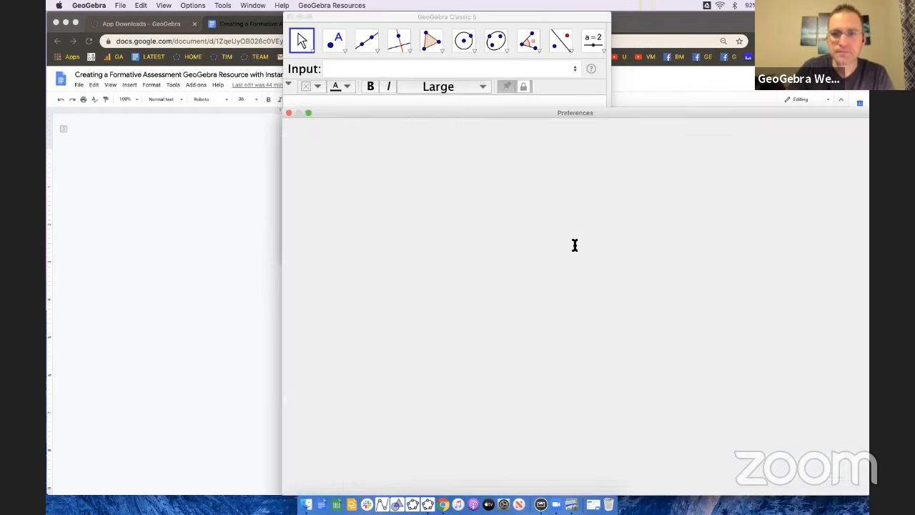
{"action": "left_click", "coordinate": [439, 198]}
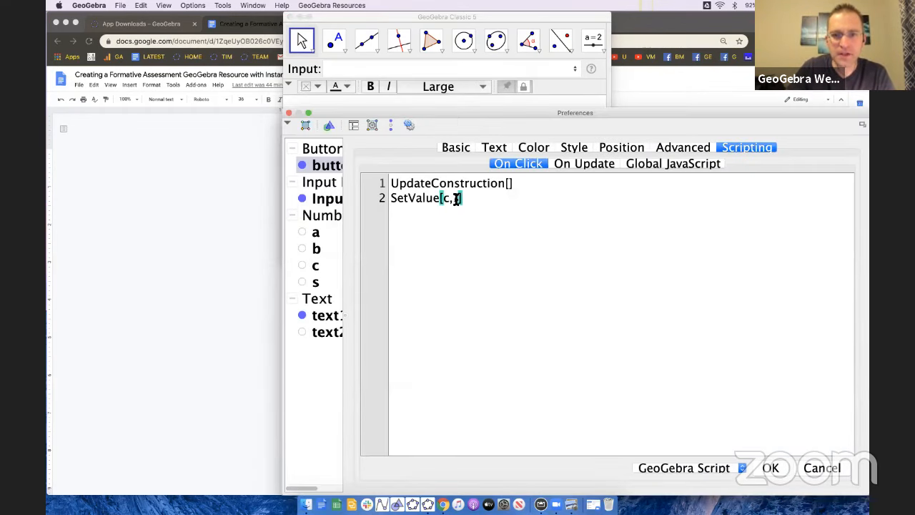
{"action": "left_click", "coordinate": [289, 113]}
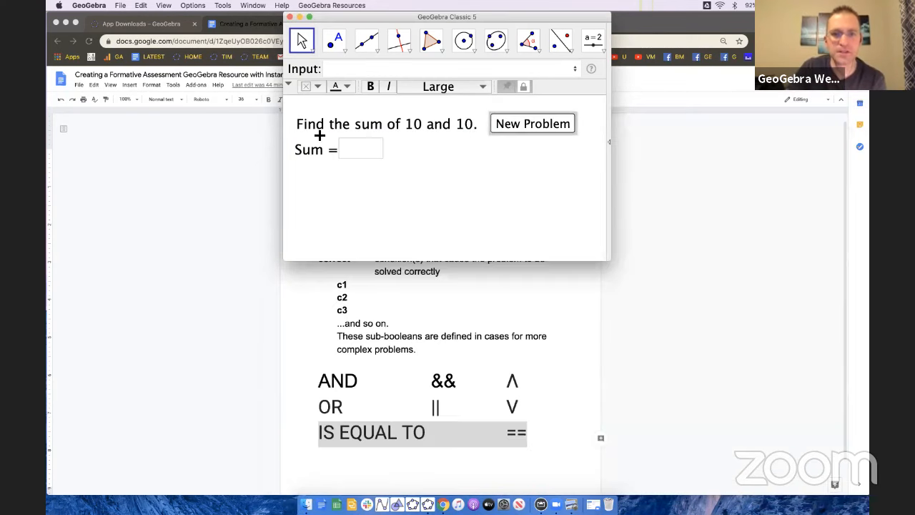
Generate more problems to check how the question and the Sum box behave in the fixed layout
{"action": "left_click", "coordinate": [509, 189]}
{"action": "left_click", "coordinate": [530, 125]}
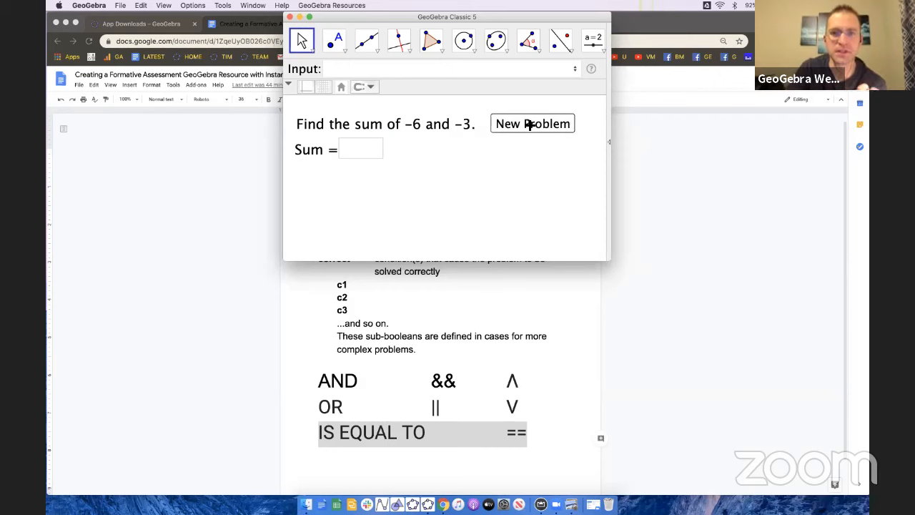
{"action": "left_click", "coordinate": [531, 126]}
{"action": "left_click", "coordinate": [370, 152]}
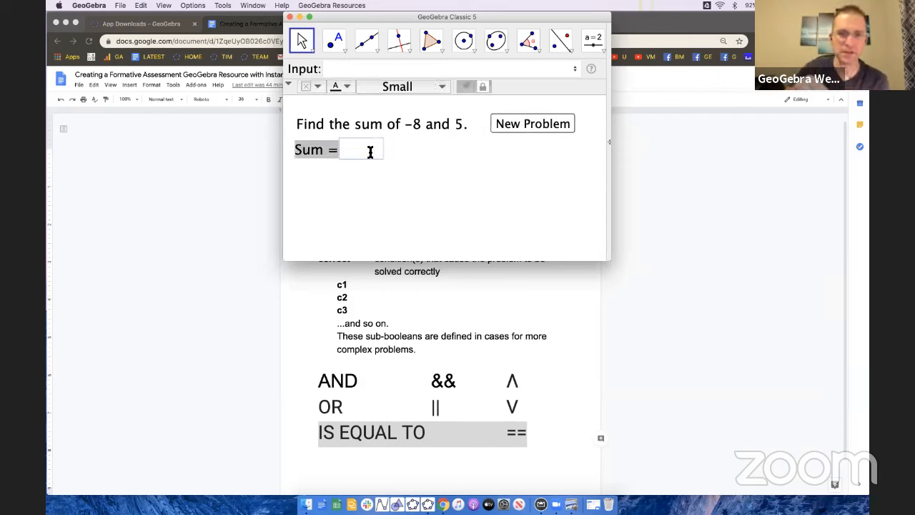
{"action": "left_click", "coordinate": [547, 126]}
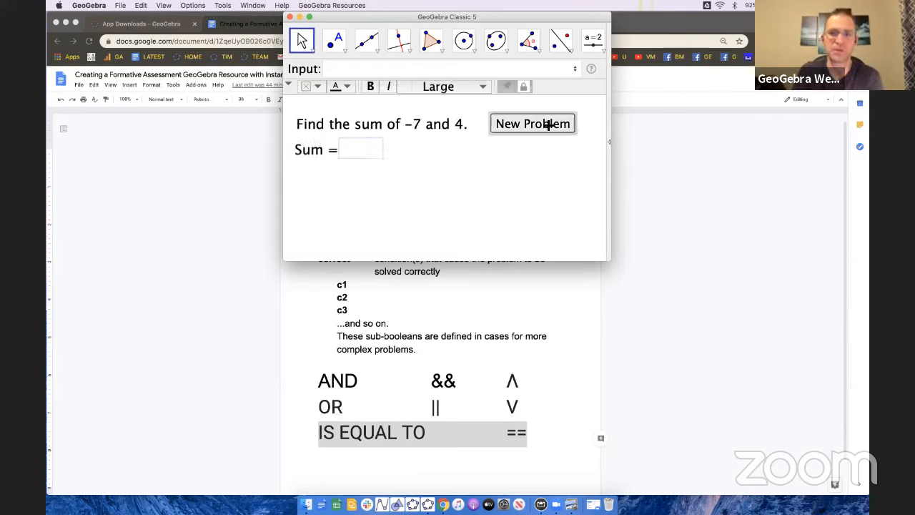
{"action": "left_click", "coordinate": [548, 126]}
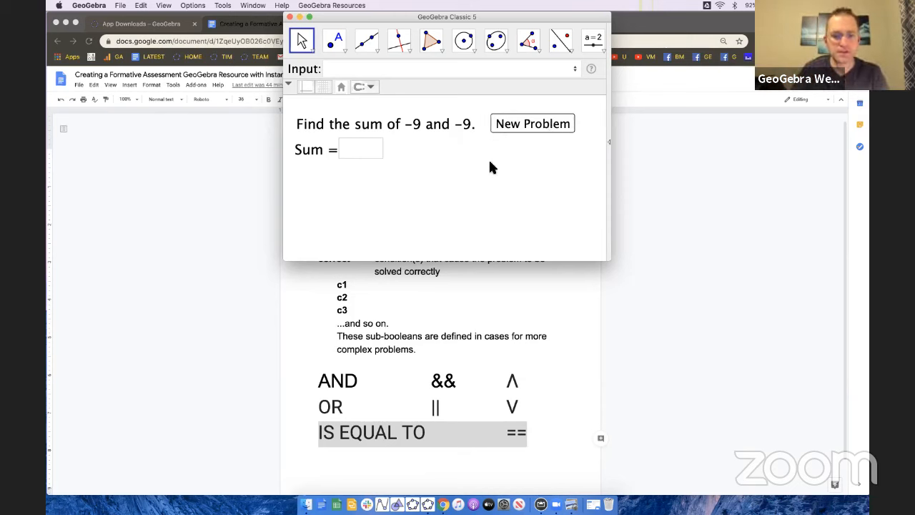
Save the activity as "quiz 1" in the Downloads folder
{"action": "key", "text": "super+s"}
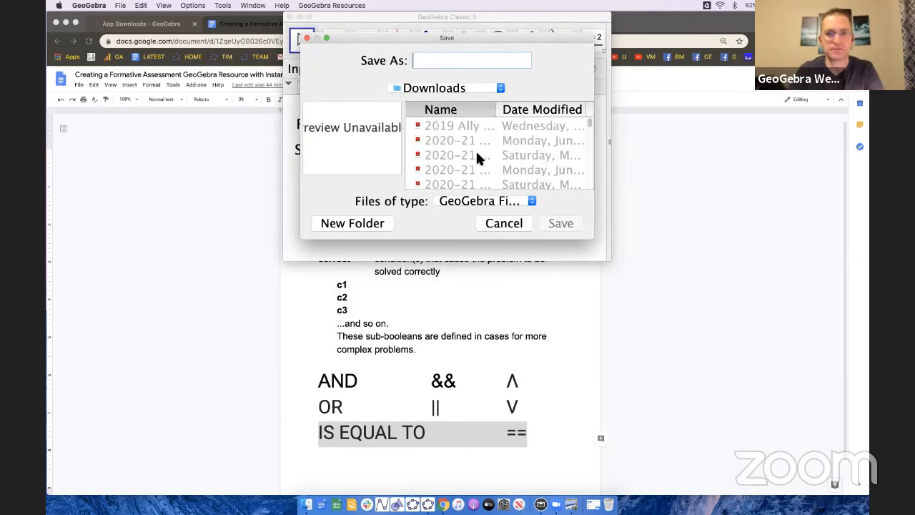
{"action": "type", "text": "quiz 1"}
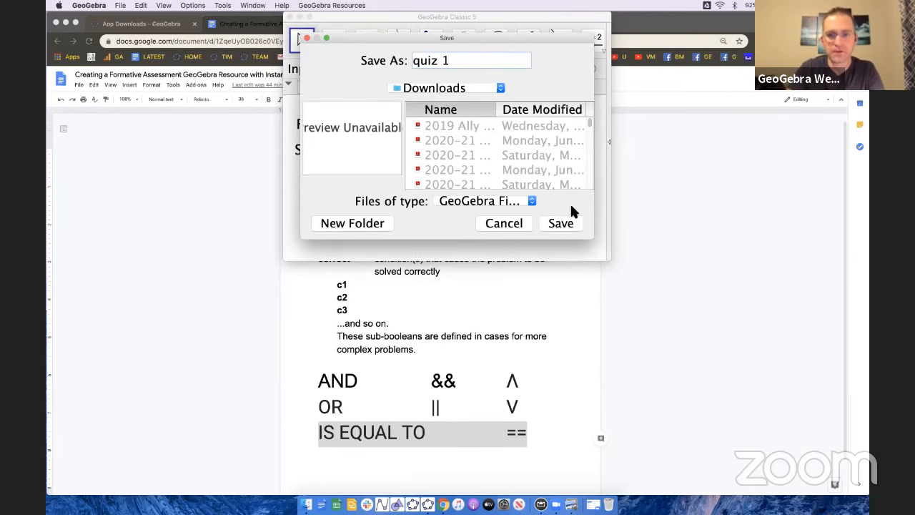
{"action": "left_click", "coordinate": [563, 222]}
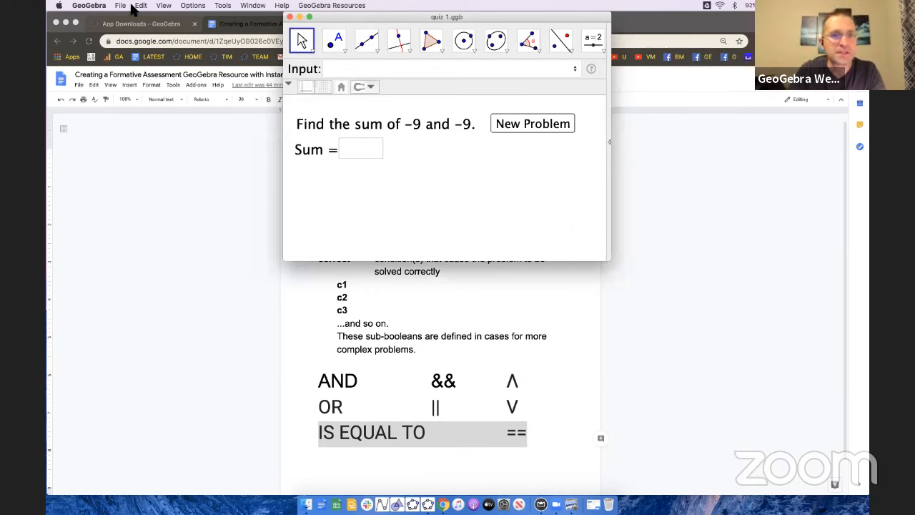
Start exporting the activity as a webpage and title it "Quiz: Adding Integers"
{"action": "left_click", "coordinate": [121, 6]}
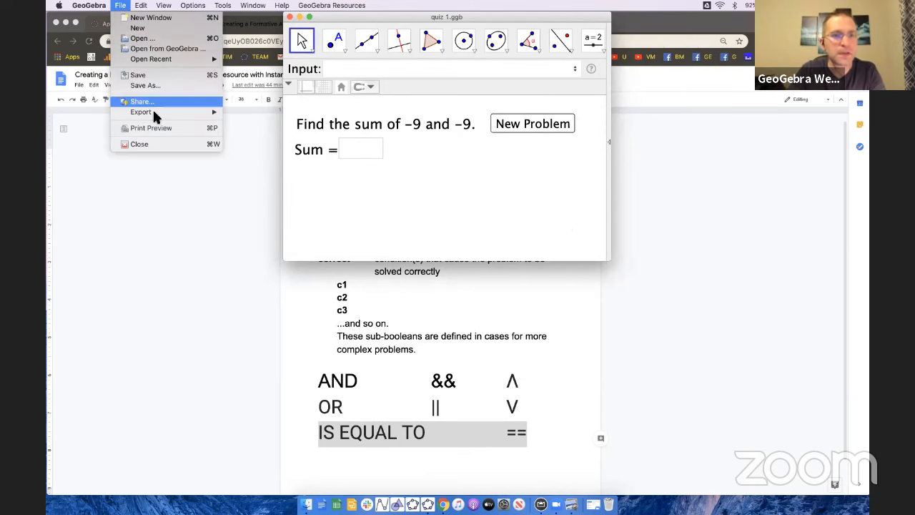
{"action": "mouse_move", "coordinate": [155, 117]}
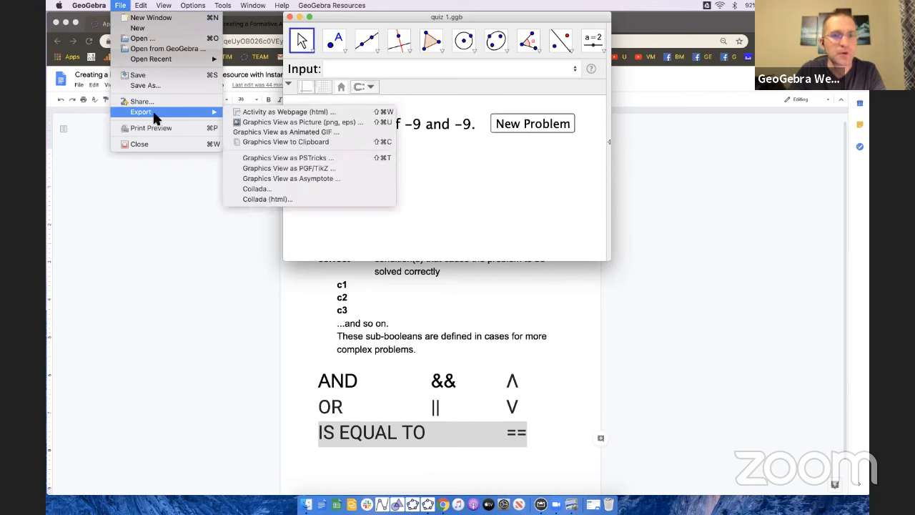
{"action": "left_click", "coordinate": [313, 114]}
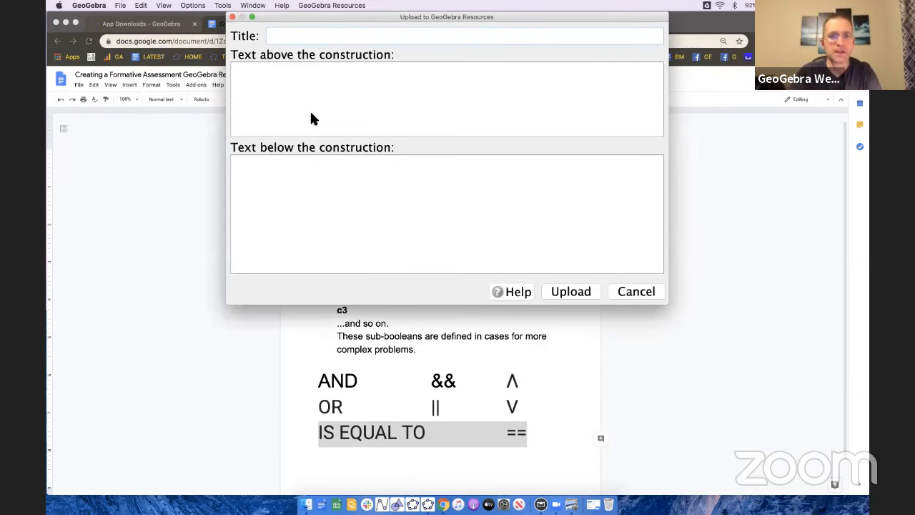
{"action": "type", "text": "Quiz"}
{"action": "type", "text": ": Adding "}
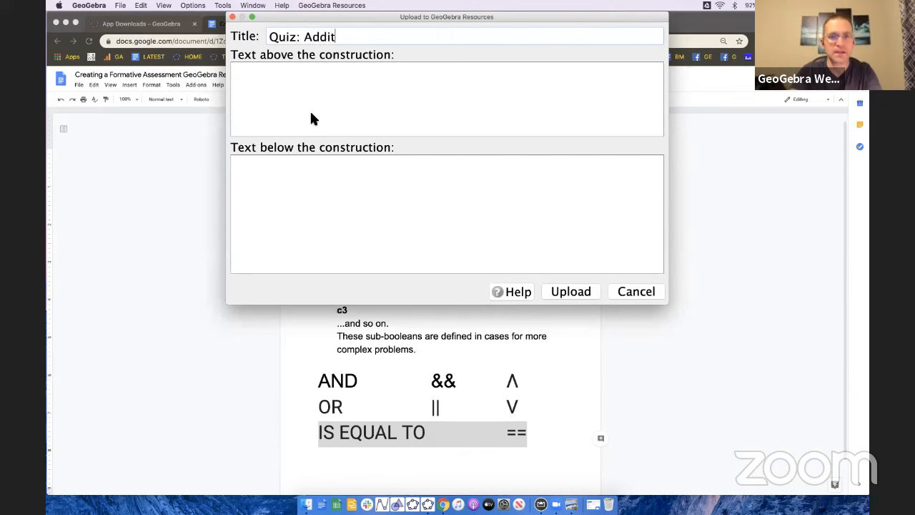
{"action": "type", "text": "Integers"}
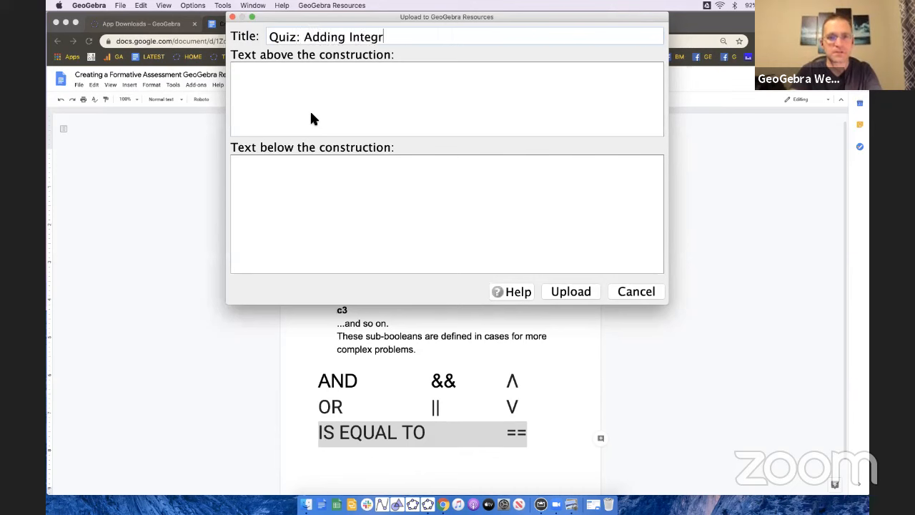
{"action": "left_click", "coordinate": [352, 96]}
Upload the activity to GeoGebra Resources, signing in with the presenter's GeoGebra Google account
{"action": "left_click", "coordinate": [570, 292]}
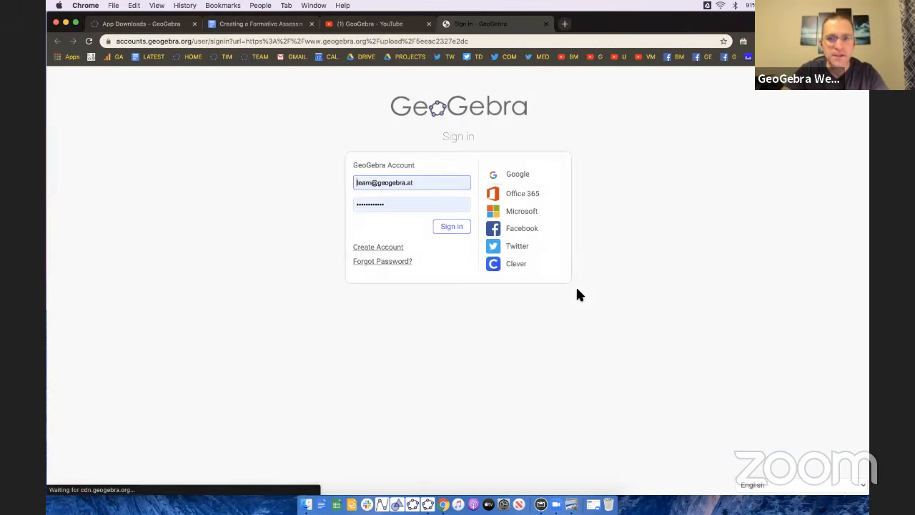
{"action": "left_click", "coordinate": [513, 174]}
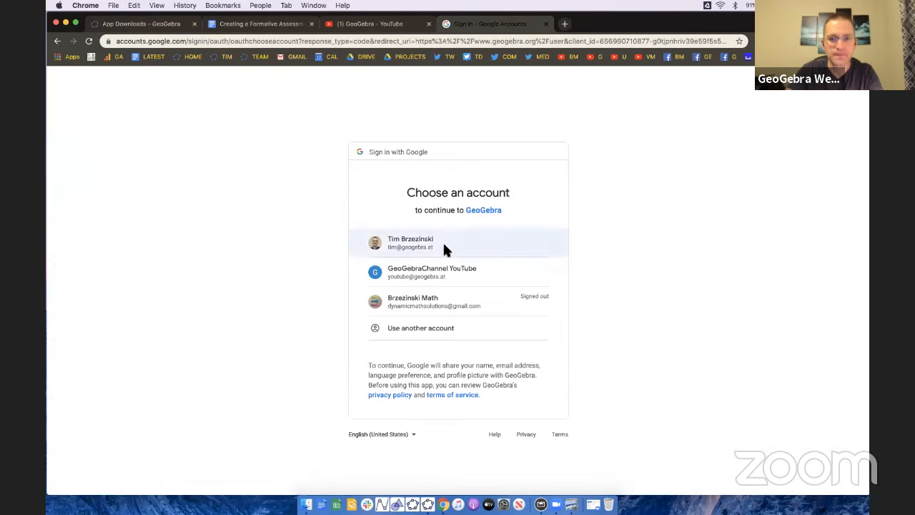
{"action": "left_click", "coordinate": [443, 248]}
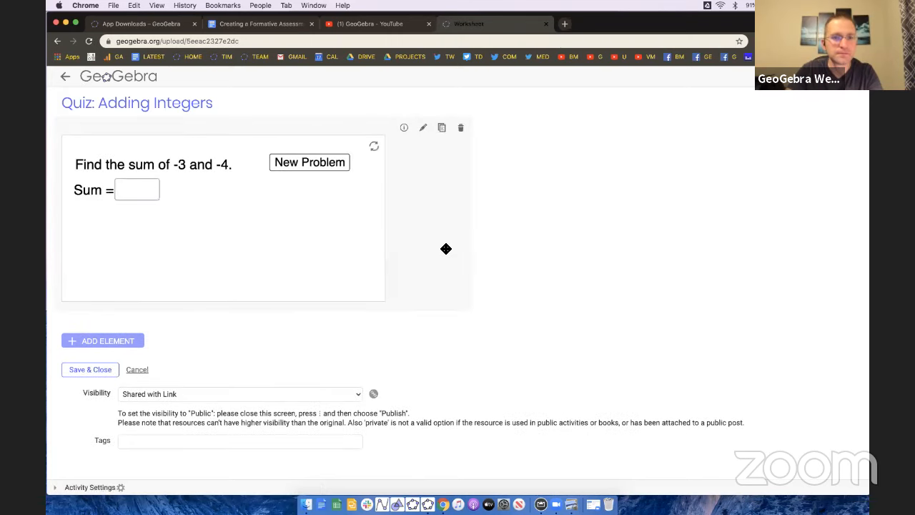
Generate several new problems in the uploaded worksheet to test its New Problem button online
{"action": "left_click", "coordinate": [323, 164]}
{"action": "left_click", "coordinate": [322, 163]}
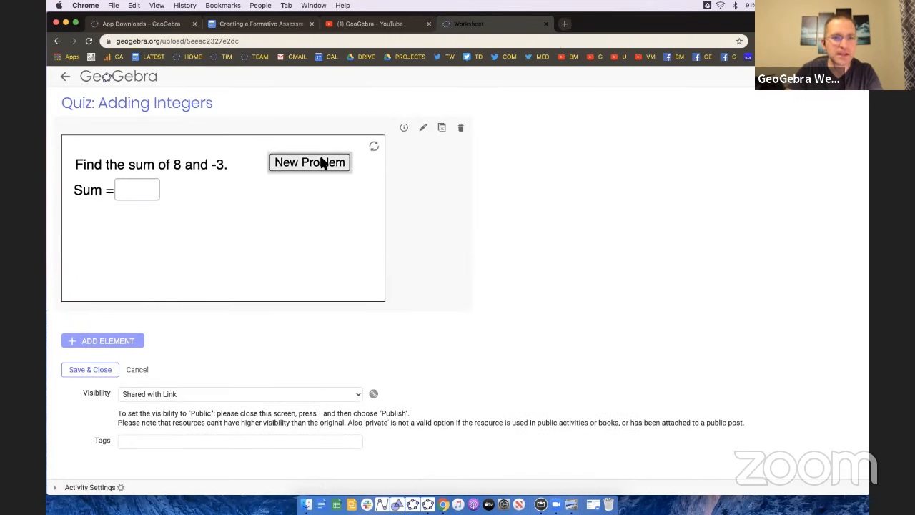
{"action": "left_click", "coordinate": [322, 163]}
{"action": "left_click", "coordinate": [322, 163]}
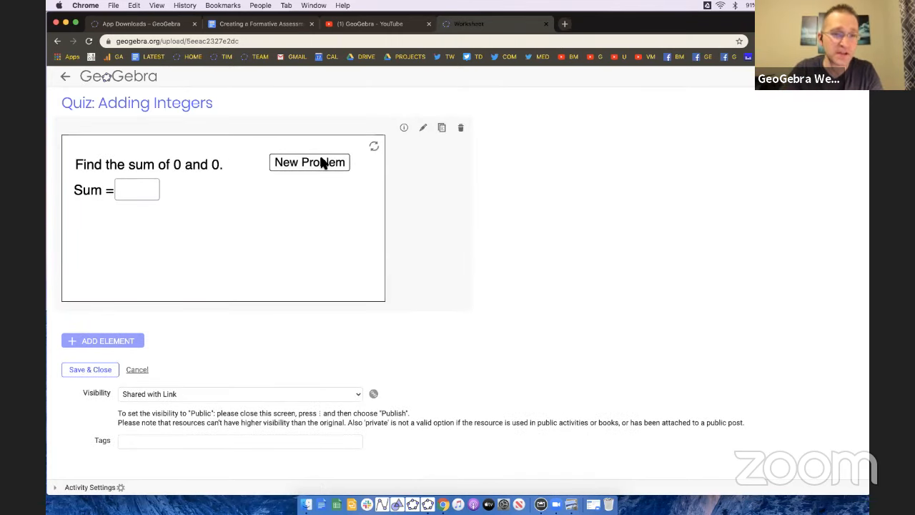
{"action": "left_click", "coordinate": [322, 163]}
{"action": "left_click", "coordinate": [321, 163]}
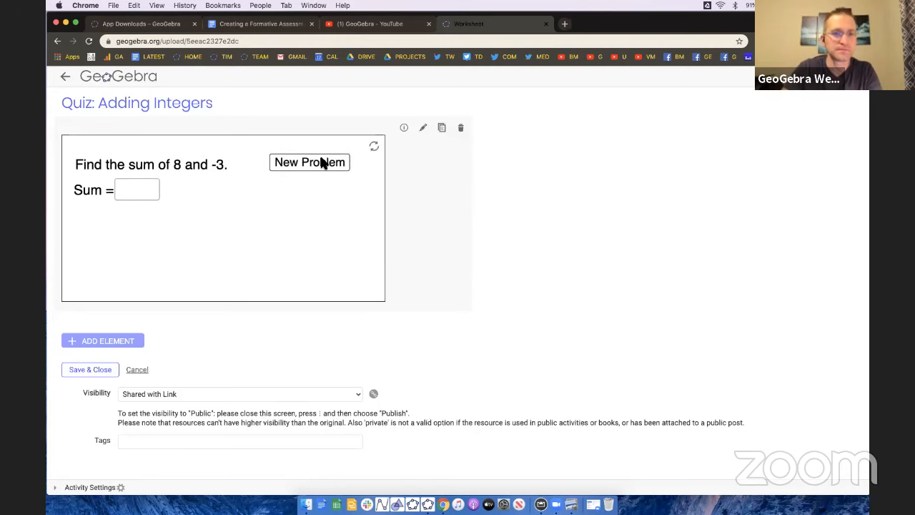
Edit the uploaded applet's advanced settings to disable the reset construction icon and Pan & Zoom
{"action": "left_click", "coordinate": [424, 130]}
{"action": "left_click", "coordinate": [82, 405]}
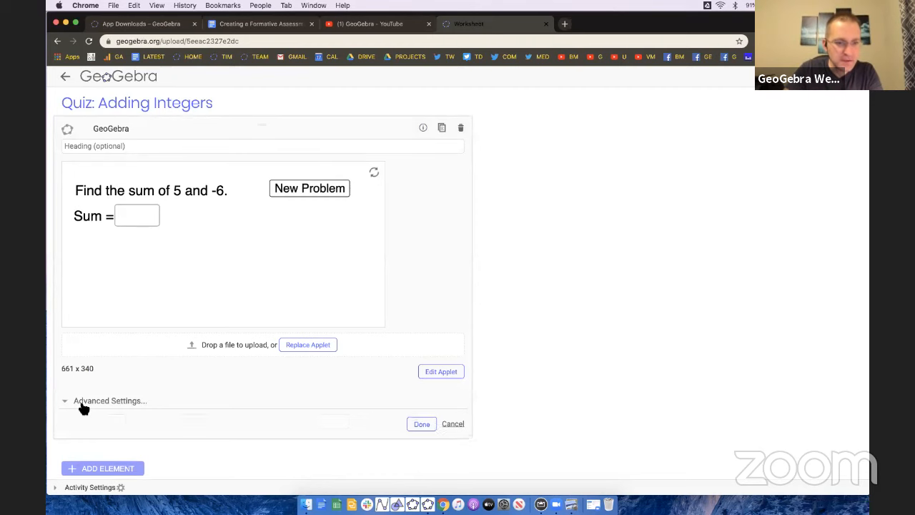
{"action": "scroll", "coordinate": [84, 408], "scroll_direction": "down", "scroll_amount": 2}
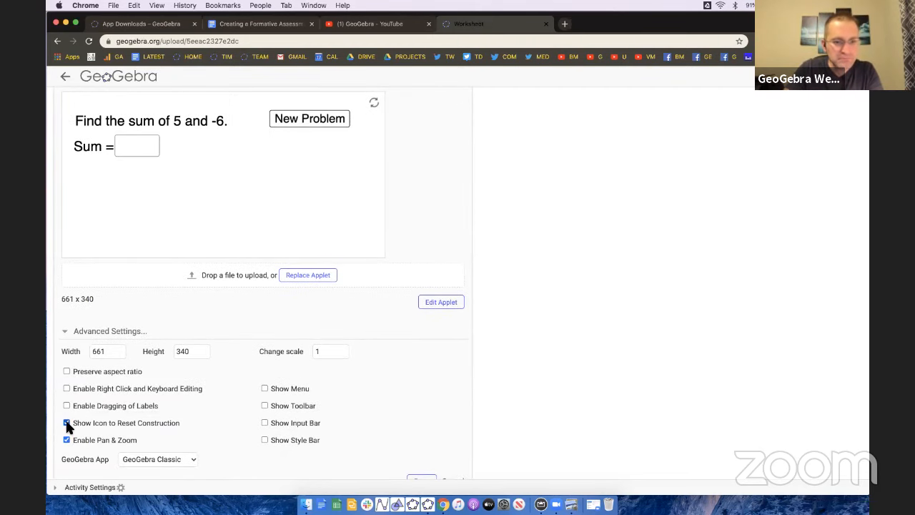
{"action": "left_click", "coordinate": [66, 423]}
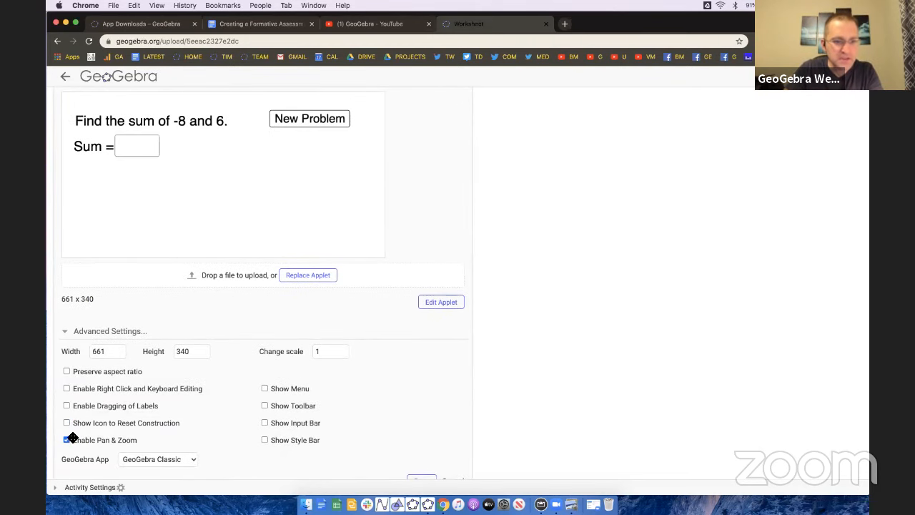
{"action": "left_click", "coordinate": [66, 440]}
{"action": "scroll", "coordinate": [532, 427], "scroll_direction": "down", "scroll_amount": 2}
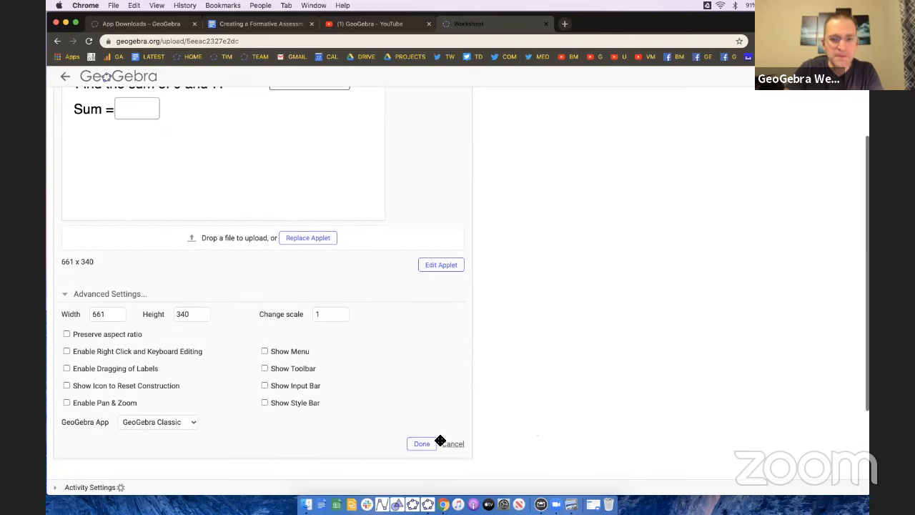
{"action": "left_click", "coordinate": [431, 441]}
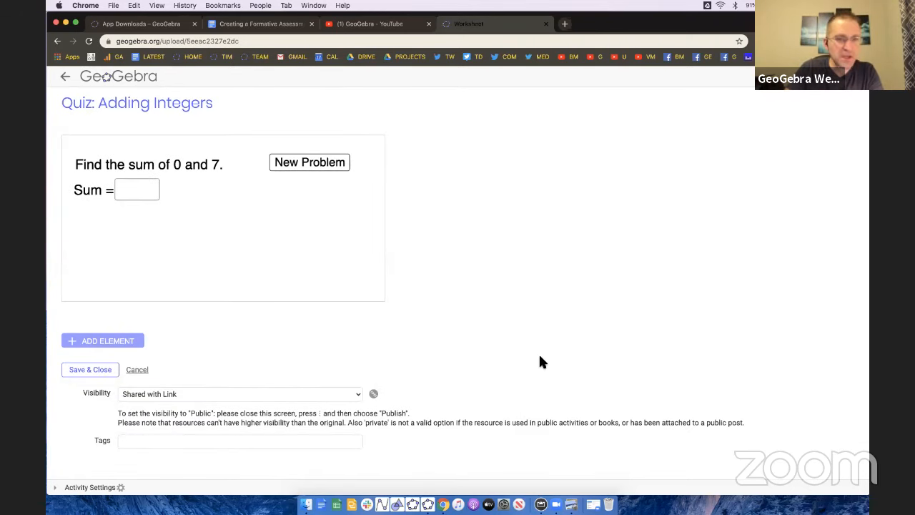
Save and close the worksheet, and open "Quiz: Adding Integers" from the profile's resources
{"action": "mouse_move", "coordinate": [462, 270]}
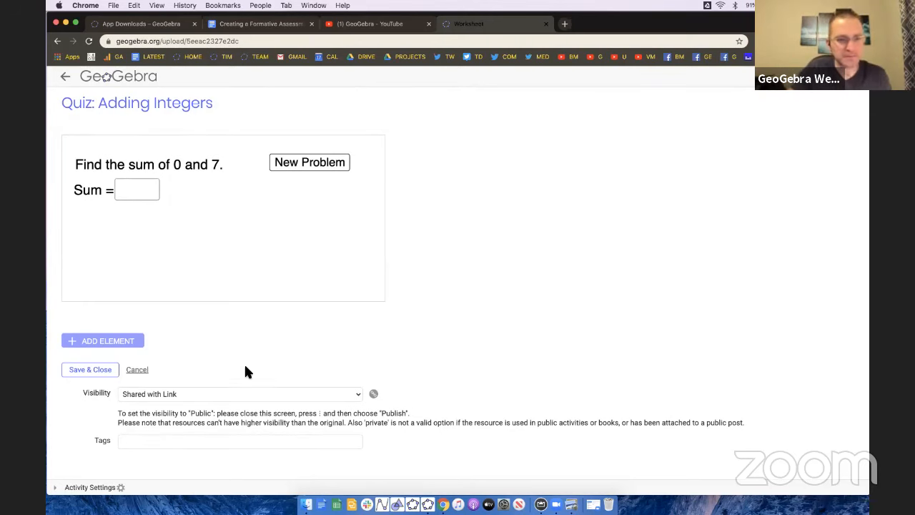
{"action": "left_click", "coordinate": [100, 371]}
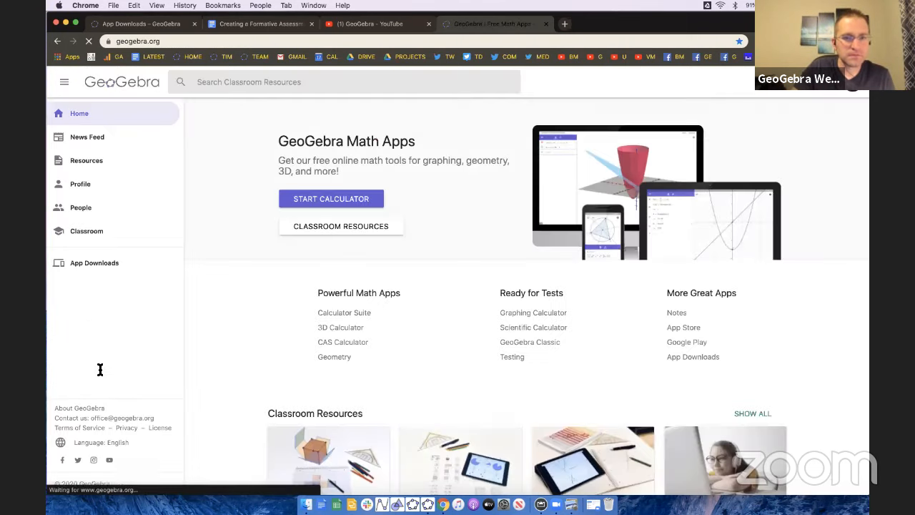
{"action": "left_click", "coordinate": [78, 190]}
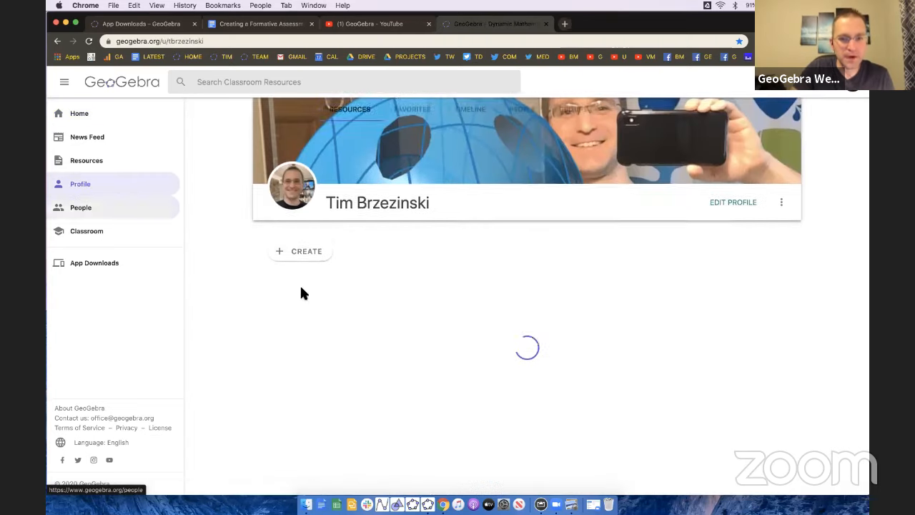
{"action": "scroll", "coordinate": [377, 343], "scroll_direction": "down", "scroll_amount": 5}
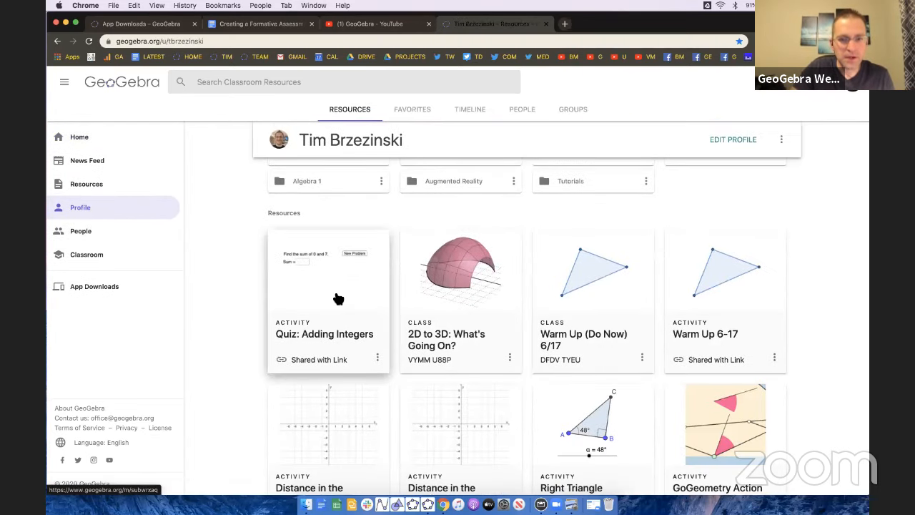
{"action": "left_click", "coordinate": [334, 294]}
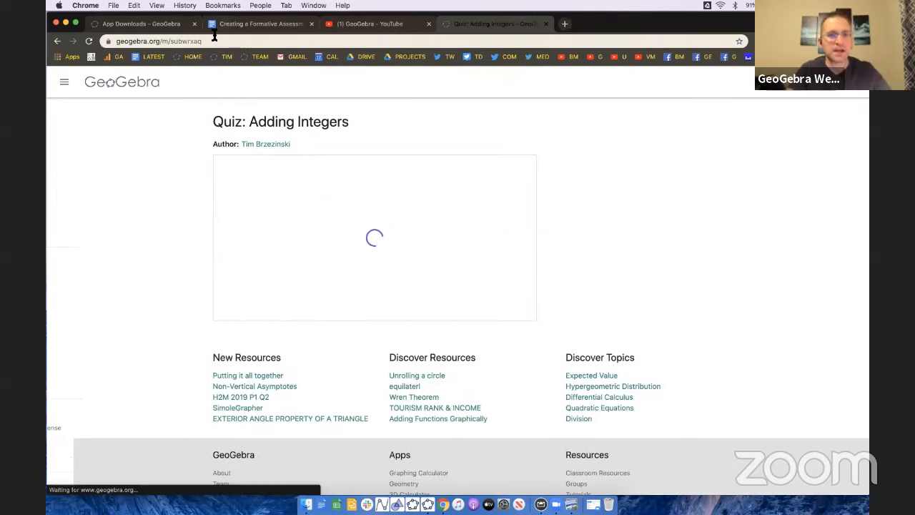
Copy the quiz page's link, post it in the webinar's live chat on YouTube, and return to the quiz page
{"action": "left_click", "coordinate": [212, 43]}
{"action": "key", "text": "ctrl+c"}
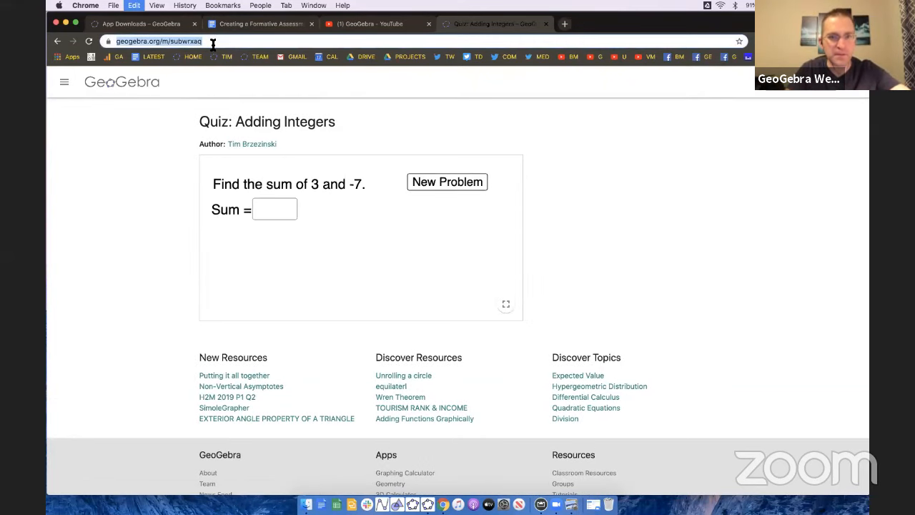
{"action": "left_click", "coordinate": [366, 27]}
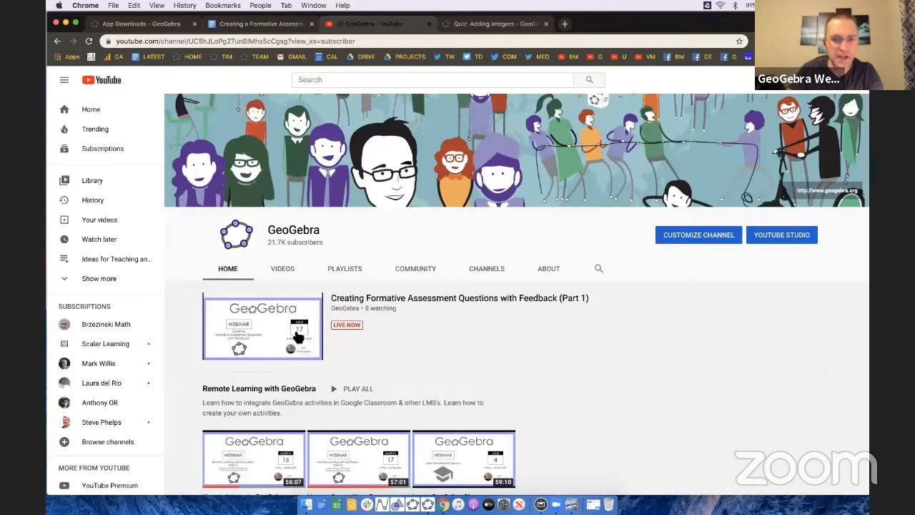
{"action": "left_click", "coordinate": [264, 323]}
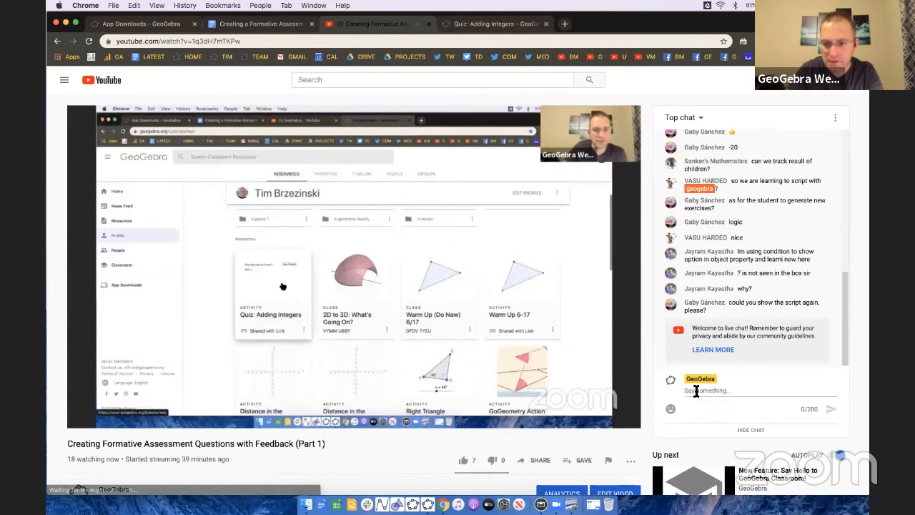
{"action": "left_click", "coordinate": [698, 395]}
{"action": "key", "text": "ctrl+v"}
{"action": "key", "text": "Return"}
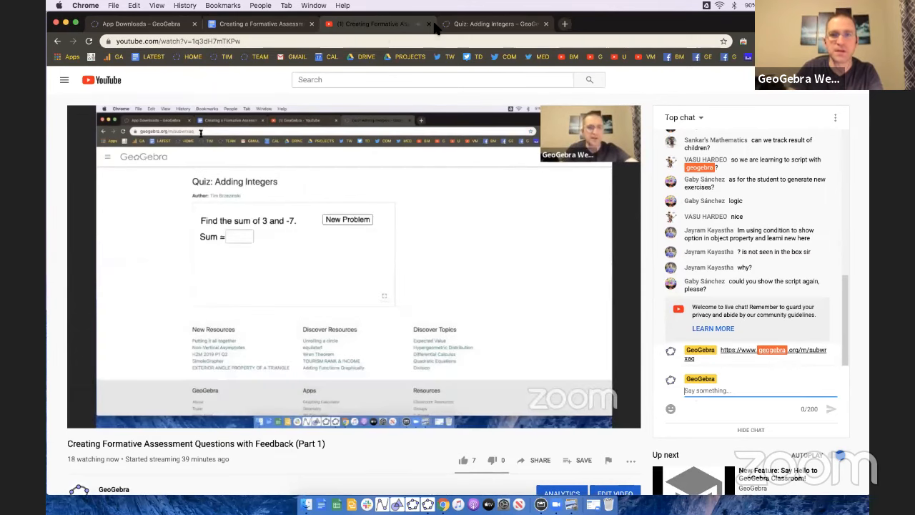
{"action": "left_click_drag", "start_coordinate": [600, 24], "coordinate": [576, 25]}
{"action": "left_click", "coordinate": [429, 67]}
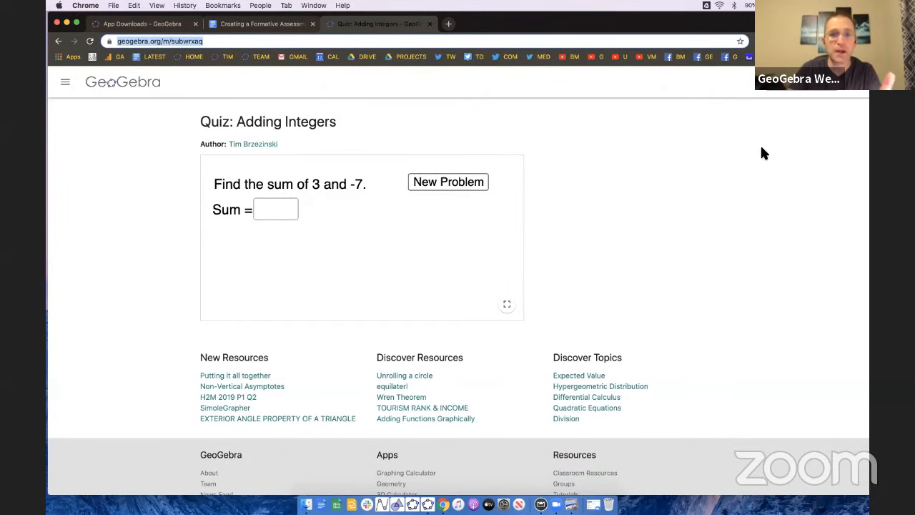
Generate a series of new problems on the saved quiz page to check its randomization
{"action": "left_click", "coordinate": [366, 260]}
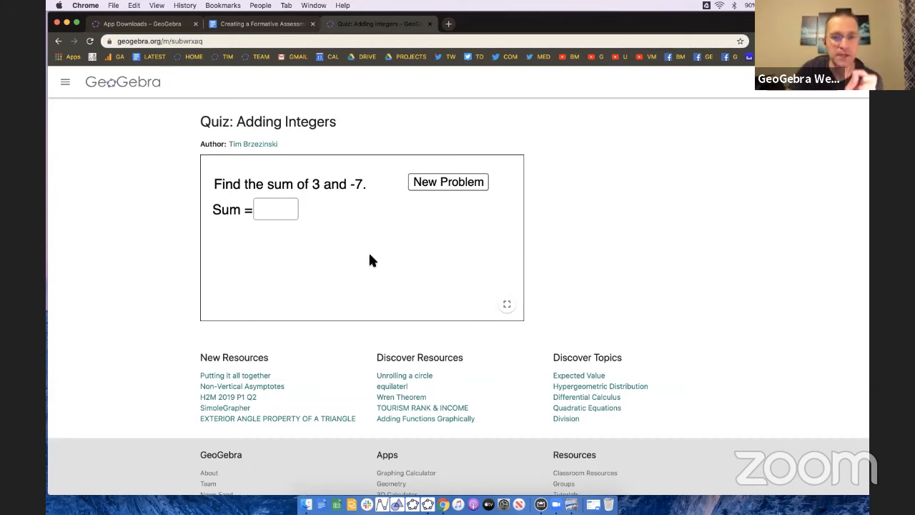
{"action": "left_click", "coordinate": [422, 188]}
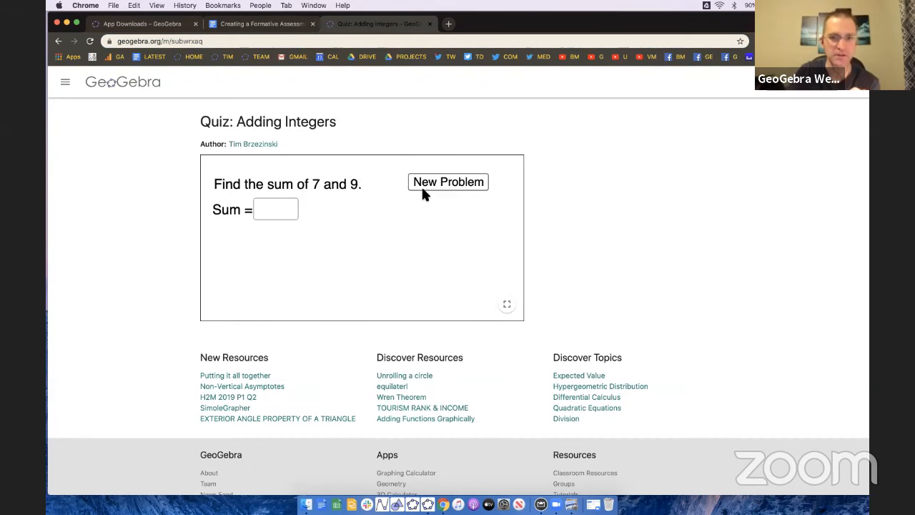
{"action": "left_click", "coordinate": [424, 187]}
{"action": "left_click", "coordinate": [424, 187]}
{"action": "left_click", "coordinate": [424, 188]}
{"action": "left_click", "coordinate": [424, 188]}
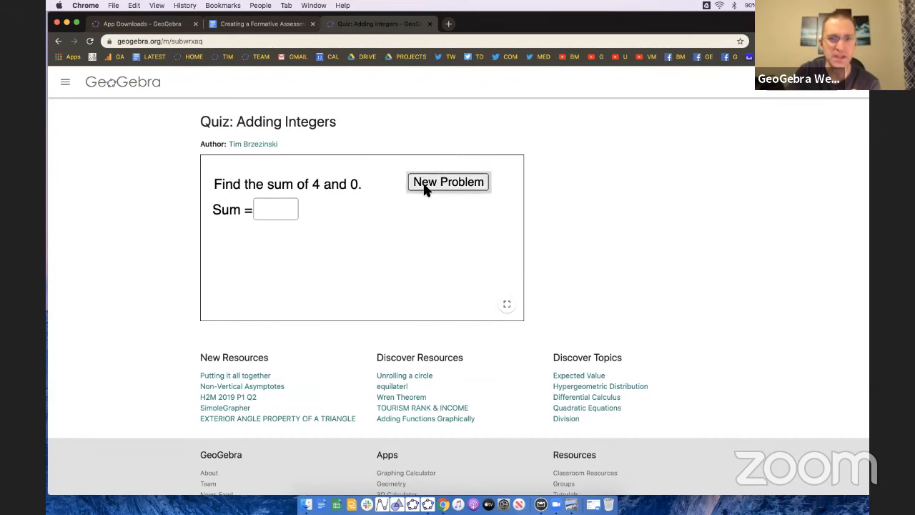
{"action": "left_click", "coordinate": [424, 188]}
{"action": "left_click", "coordinate": [424, 187]}
Test correct answers by entering the sums 0, -15 and 10, generating a new problem after each of the first two
{"action": "double_click", "coordinate": [266, 209]}
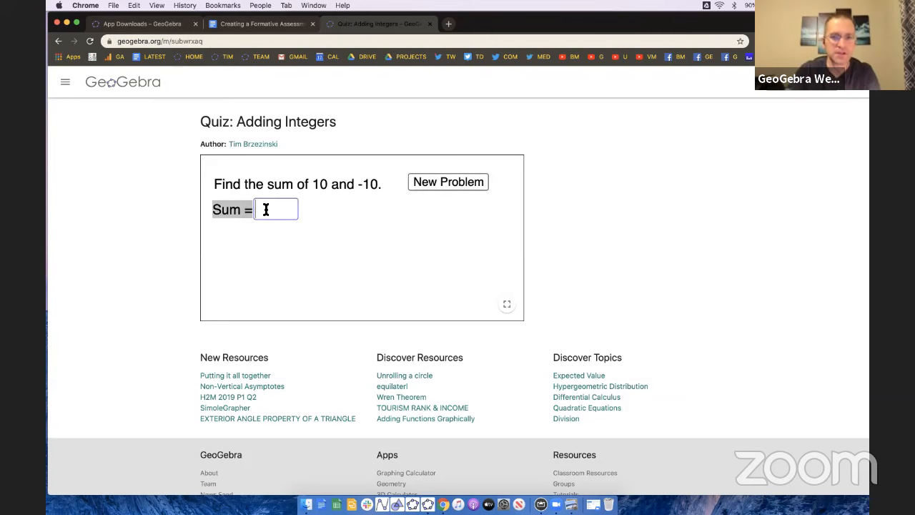
{"action": "type", "text": "0"}
{"action": "key", "text": "Return"}
{"action": "left_click", "coordinate": [422, 184]}
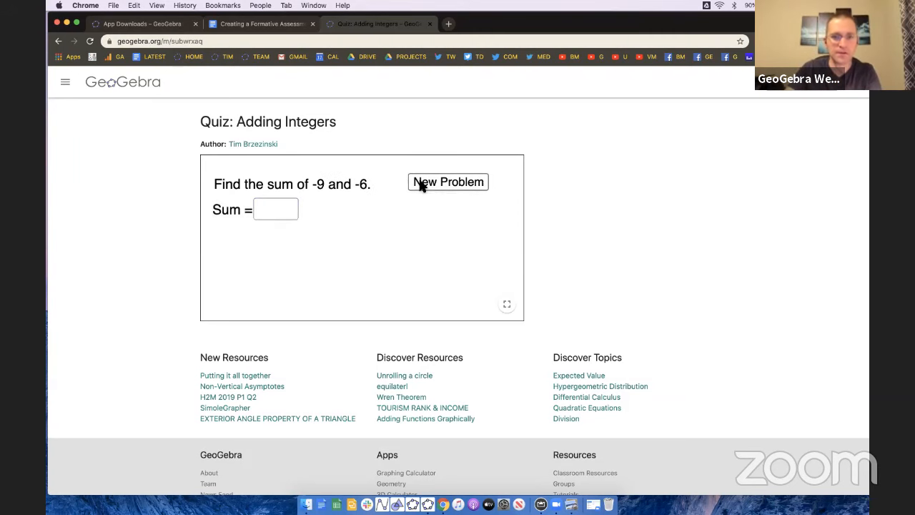
{"action": "double_click", "coordinate": [273, 208]}
{"action": "type", "text": "-14"}
{"action": "key", "text": "BackSpace"}
{"action": "type", "text": "5"}
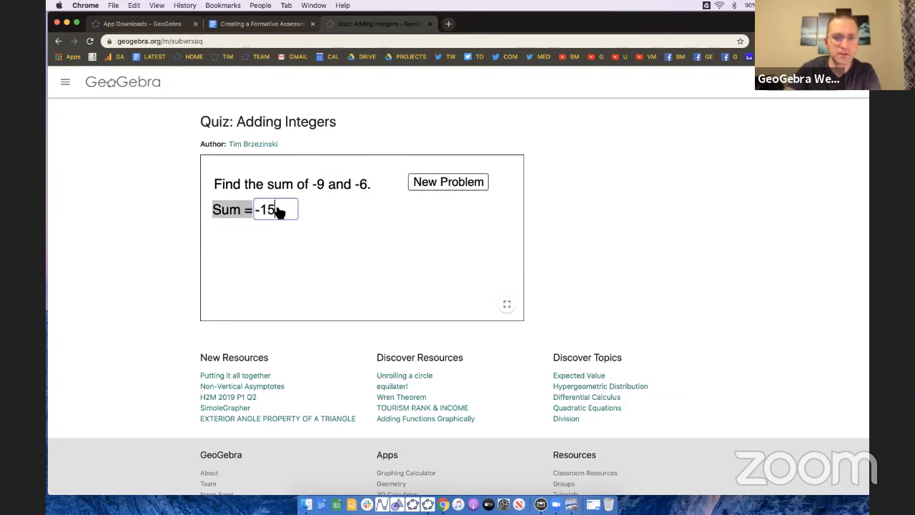
{"action": "left_click", "coordinate": [431, 184]}
{"action": "double_click", "coordinate": [283, 212]}
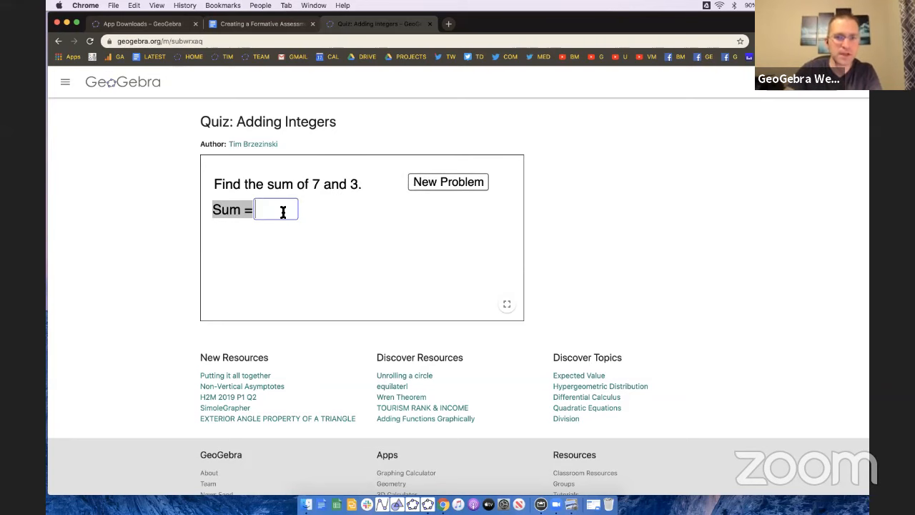
{"action": "key", "text": "Return"}
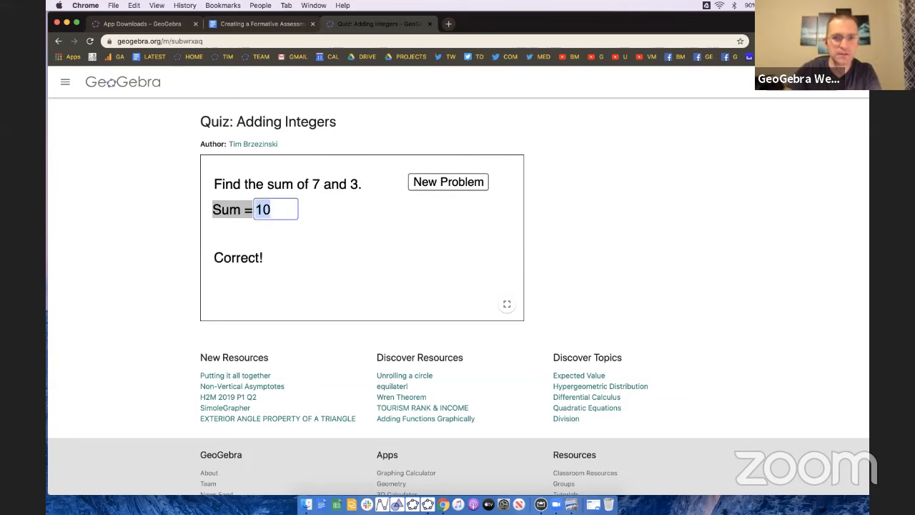
Generate a new problem, test the incorrect sum 0 for it, and generate several more problems
{"action": "left_click", "coordinate": [448, 188]}
{"action": "double_click", "coordinate": [270, 211]}
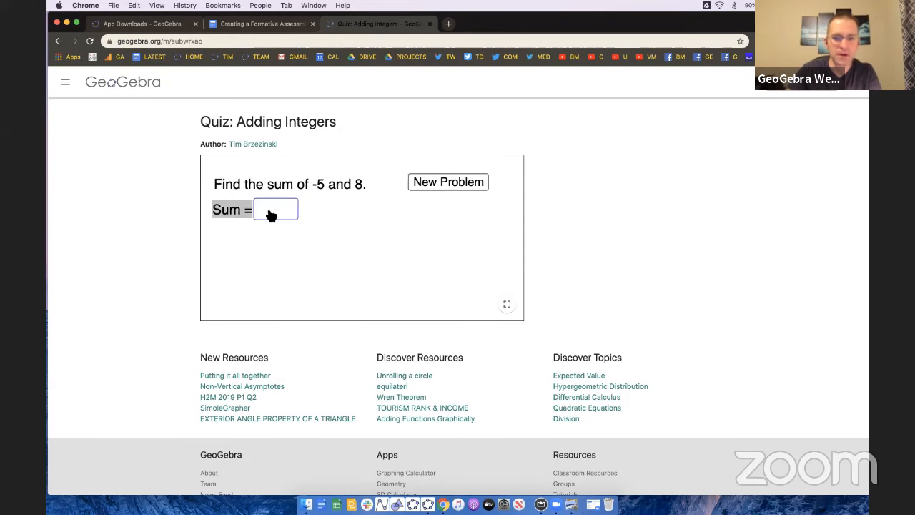
{"action": "type", "text": "0"}
{"action": "key", "text": "Return"}
{"action": "left_click", "coordinate": [421, 180]}
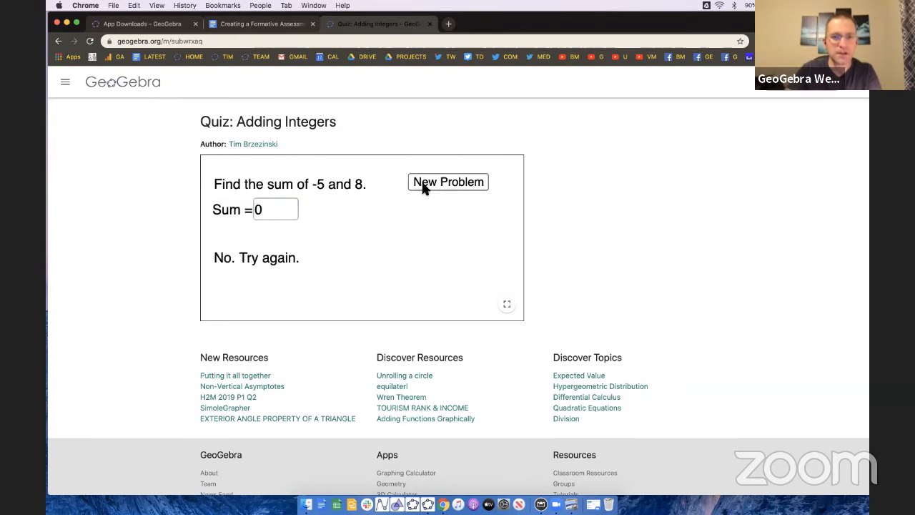
{"action": "left_click", "coordinate": [425, 186]}
{"action": "left_click", "coordinate": [423, 187]}
{"action": "left_click", "coordinate": [424, 187]}
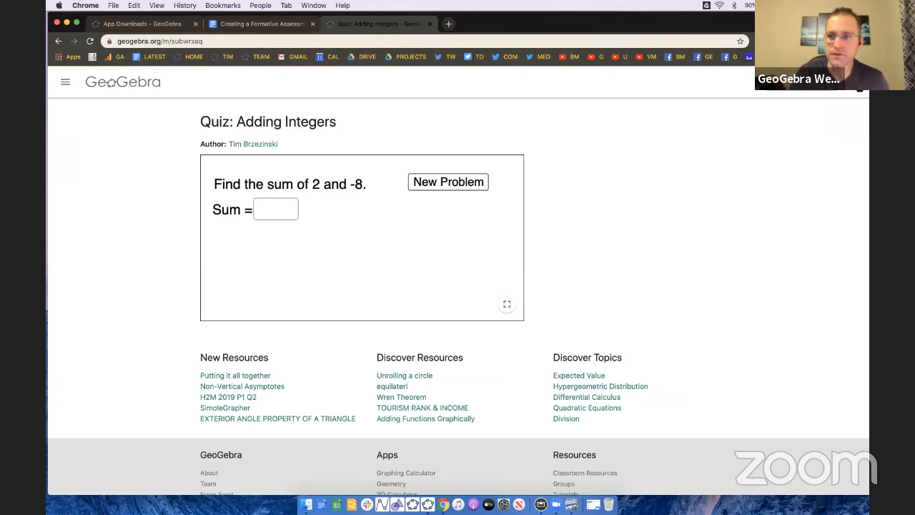
Open the quiz activity in the GeoGebra Classic web app from its online page
{"action": "left_click", "coordinate": [858, 90]}
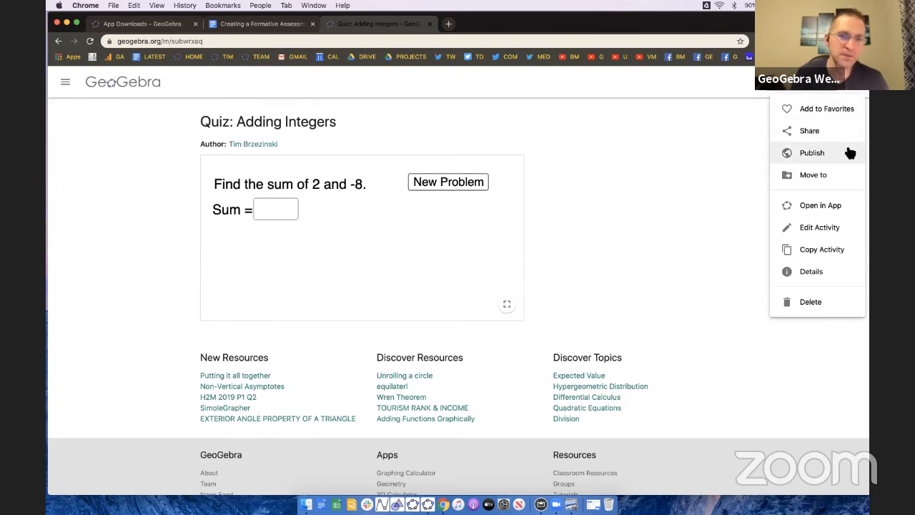
{"action": "left_click", "coordinate": [645, 204]}
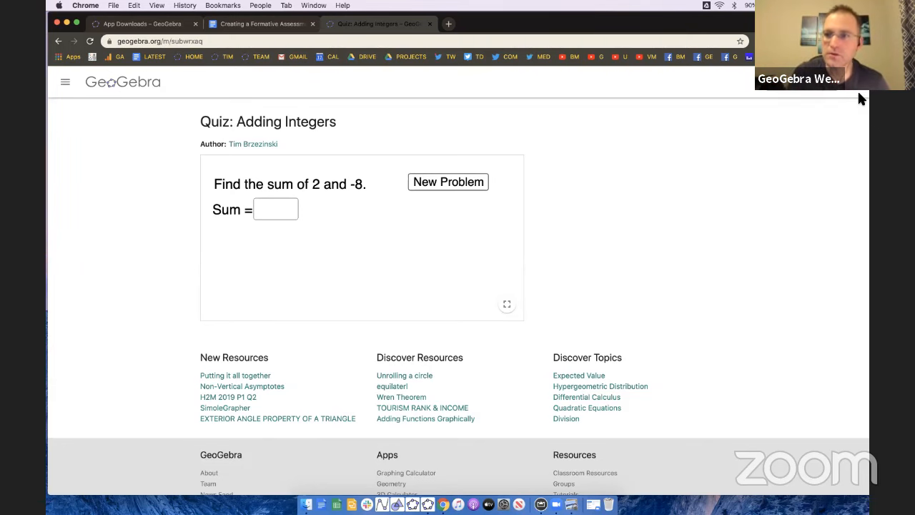
{"action": "left_click", "coordinate": [860, 91]}
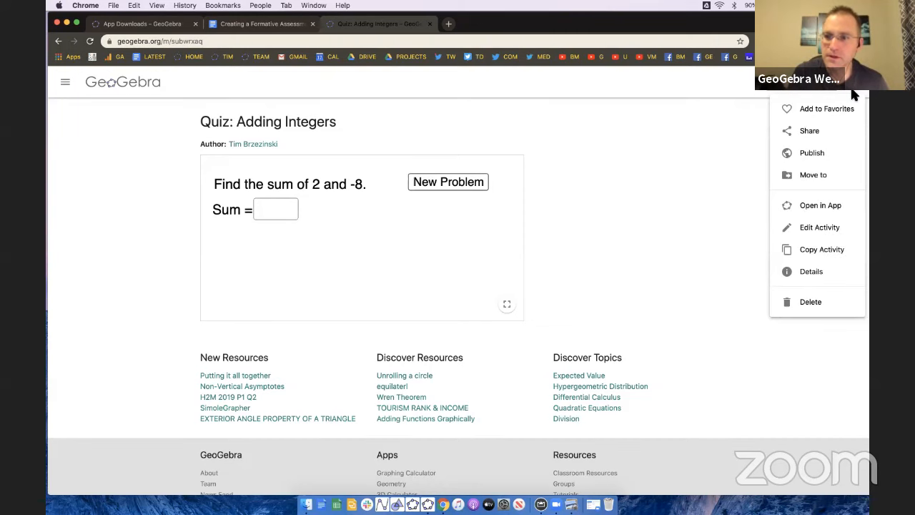
{"action": "scroll", "coordinate": [823, 210], "scroll_direction": "up", "scroll_amount": 5}
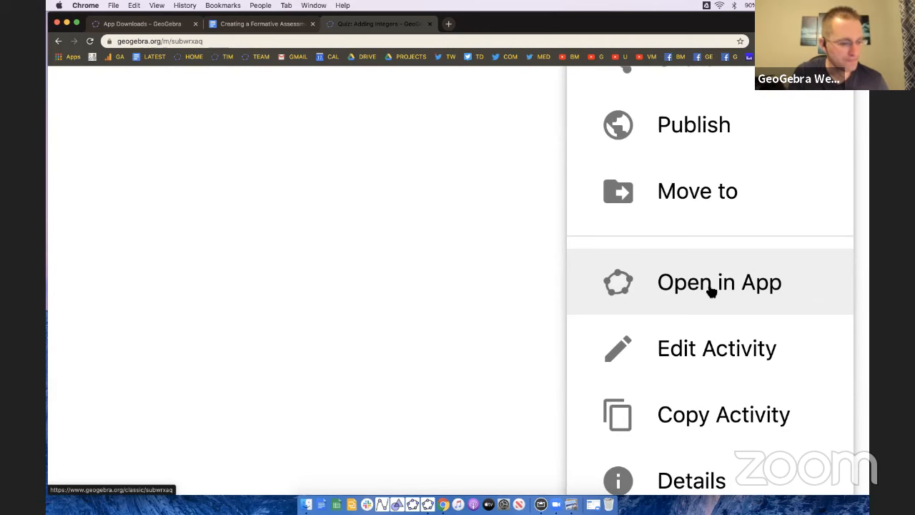
{"action": "scroll", "coordinate": [712, 289], "scroll_direction": "down", "scroll_amount": 5}
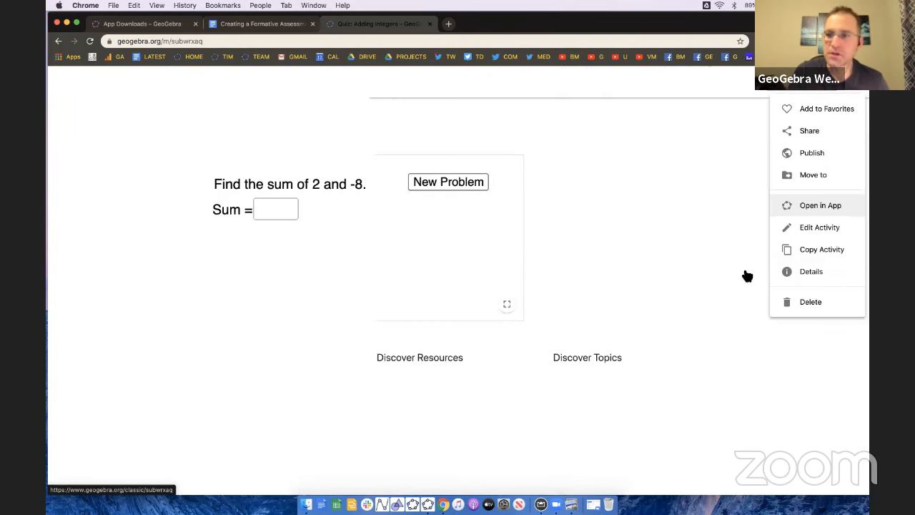
{"action": "left_click", "coordinate": [813, 207]}
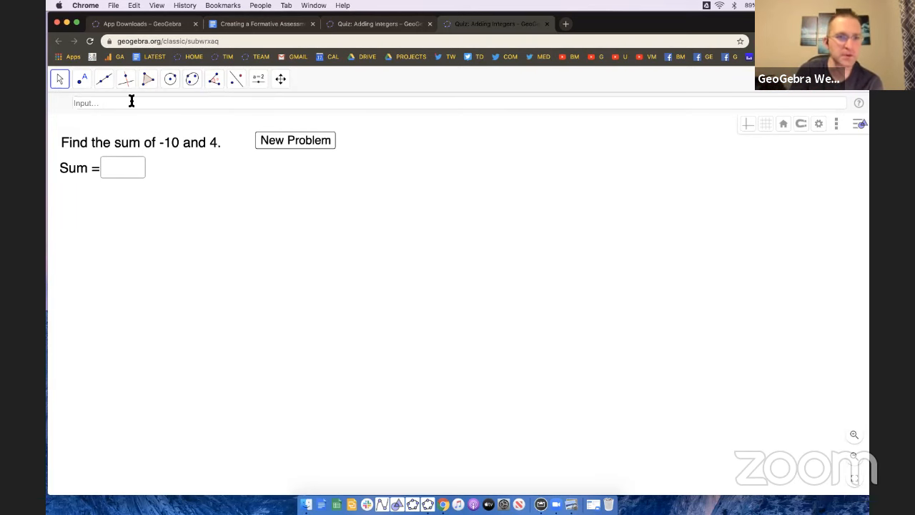
Examine the On Click script of the New Problem button and close its settings
{"action": "right_click", "coordinate": [306, 147]}
{"action": "left_click", "coordinate": [321, 223]}
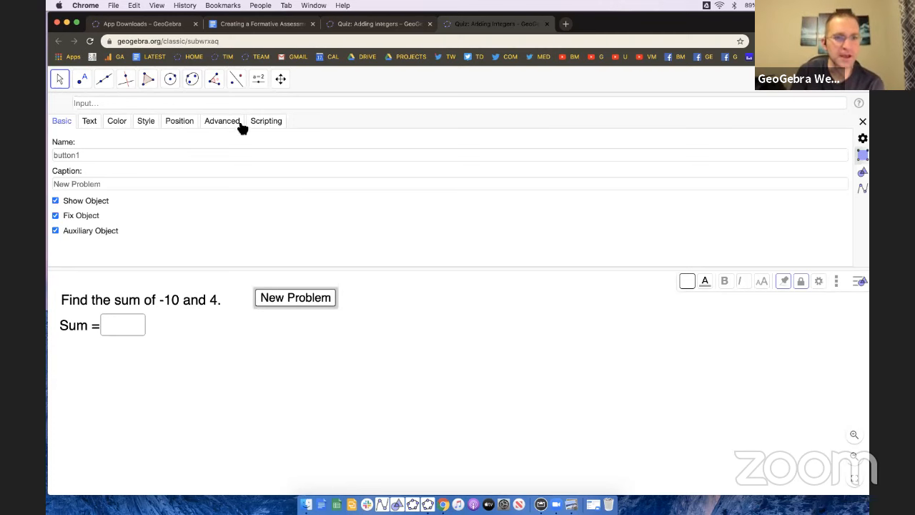
{"action": "left_click", "coordinate": [264, 120]}
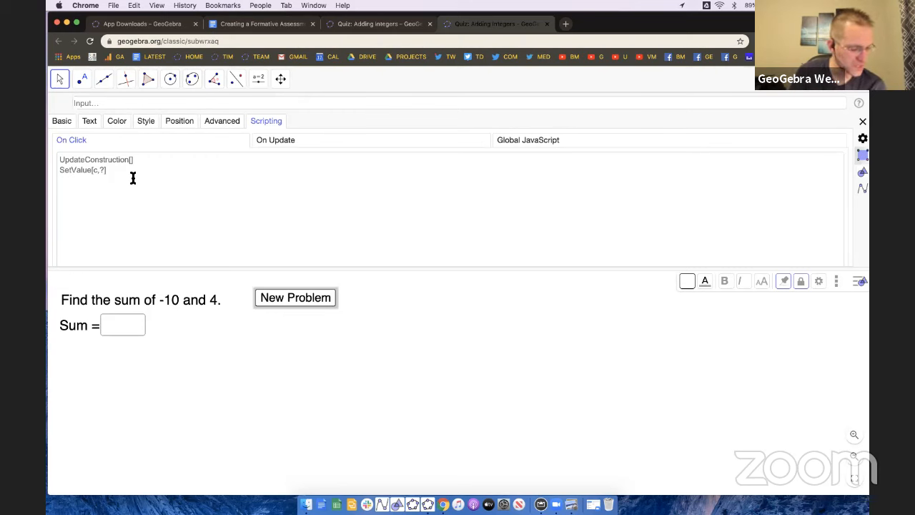
{"action": "left_click", "coordinate": [863, 122]}
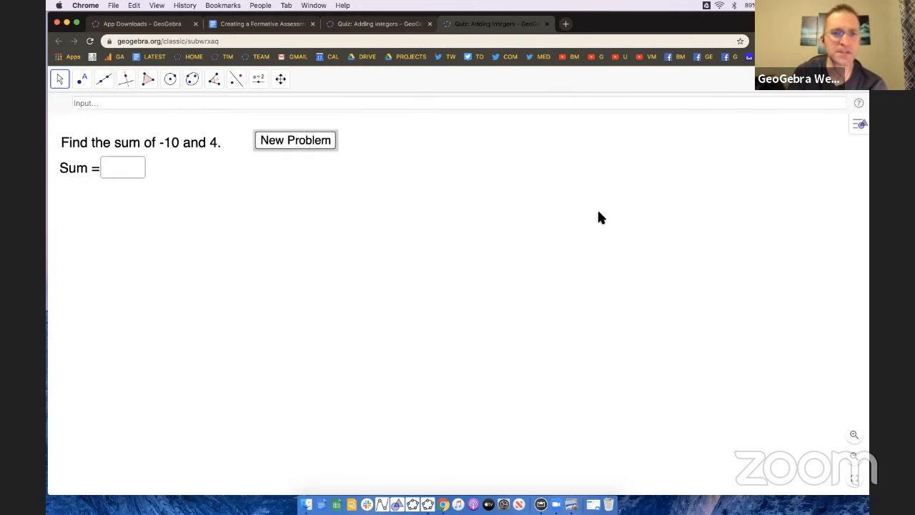
Show the Algebra view beside the Graphics view in the online quiz to display its numbers and texts
{"action": "left_click", "coordinate": [859, 124]}
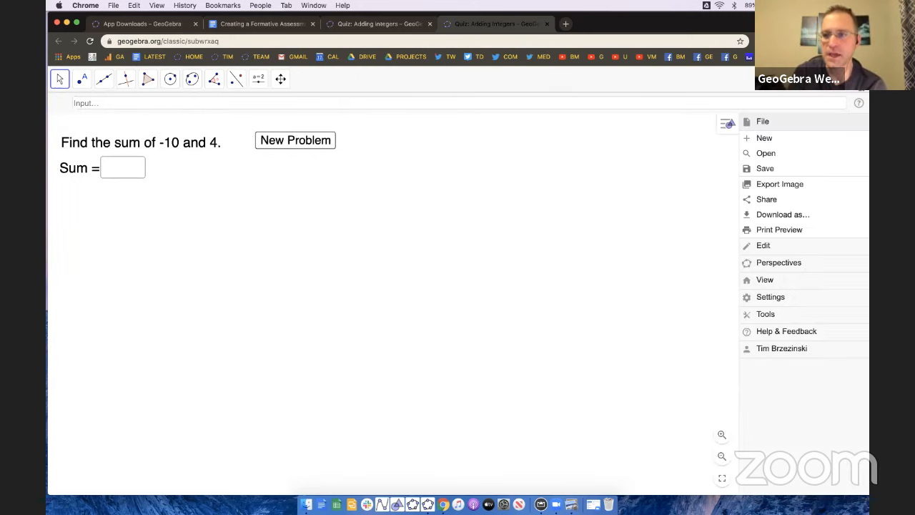
{"action": "left_click", "coordinate": [768, 280]}
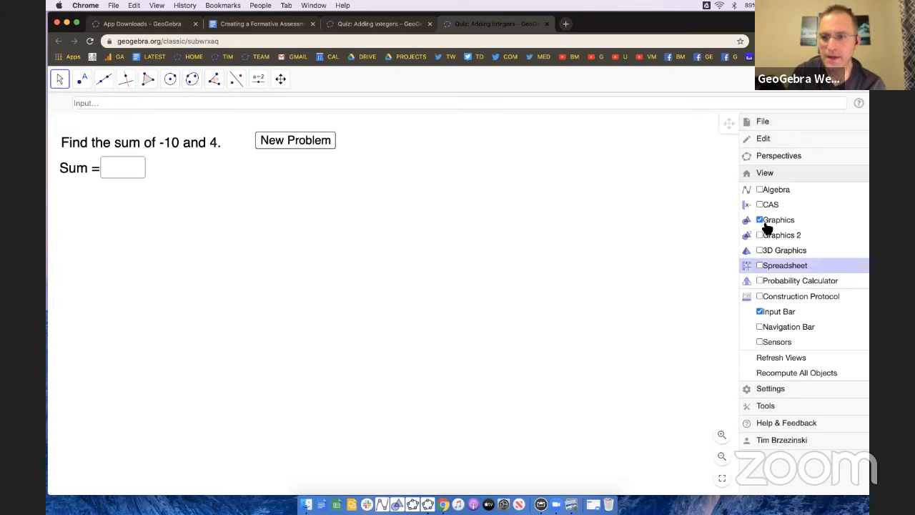
{"action": "left_click", "coordinate": [766, 189]}
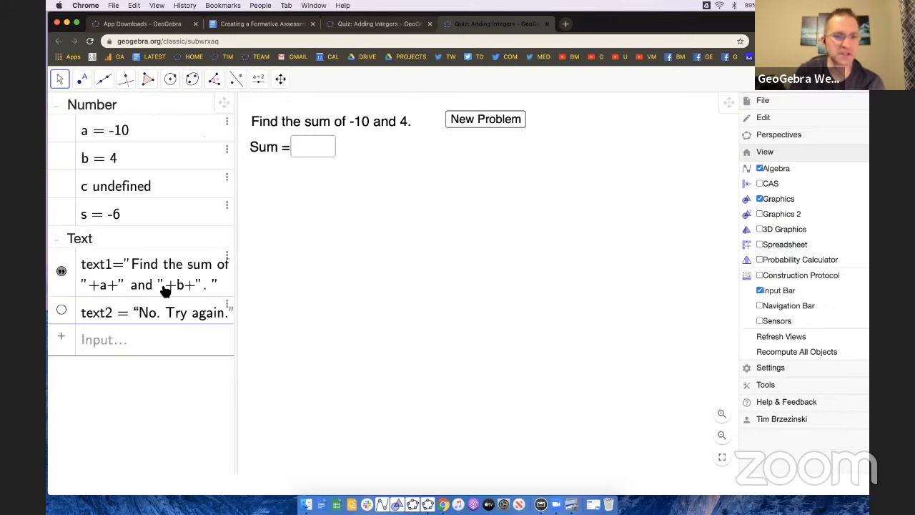
Switch to the quiz 1.ggb file in GeoGebra Classic 5 and show its Algebra view
{"action": "left_click", "coordinate": [427, 504]}
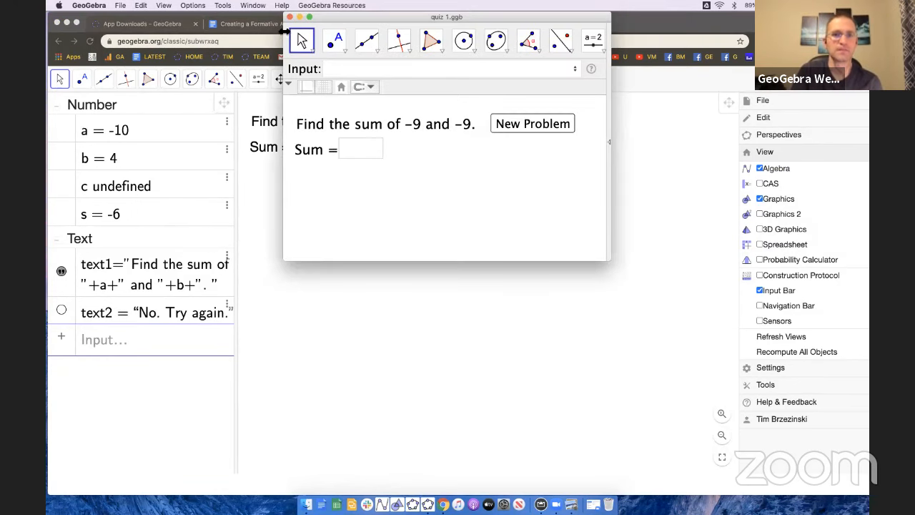
{"action": "left_click", "coordinate": [163, 5]}
{"action": "left_click", "coordinate": [183, 17]}
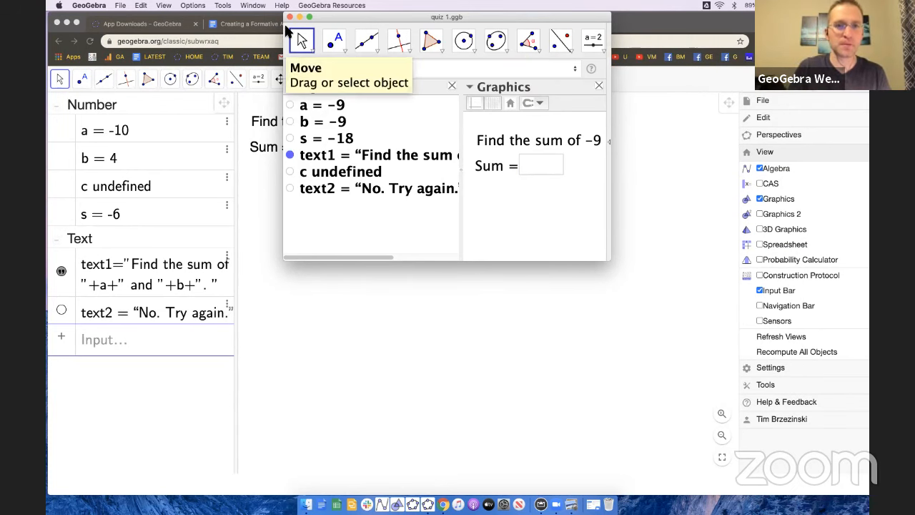
{"action": "left_click", "coordinate": [307, 50]}
{"action": "left_click", "coordinate": [288, 68]}
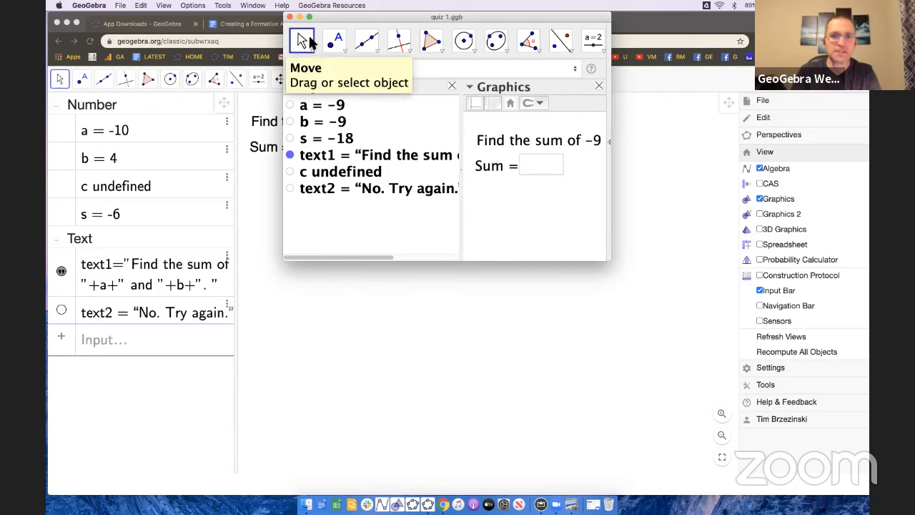
Move the quiz 1.ggb window down and close it
{"action": "left_click_drag", "start_coordinate": [287, 22], "coordinate": [308, 124]}
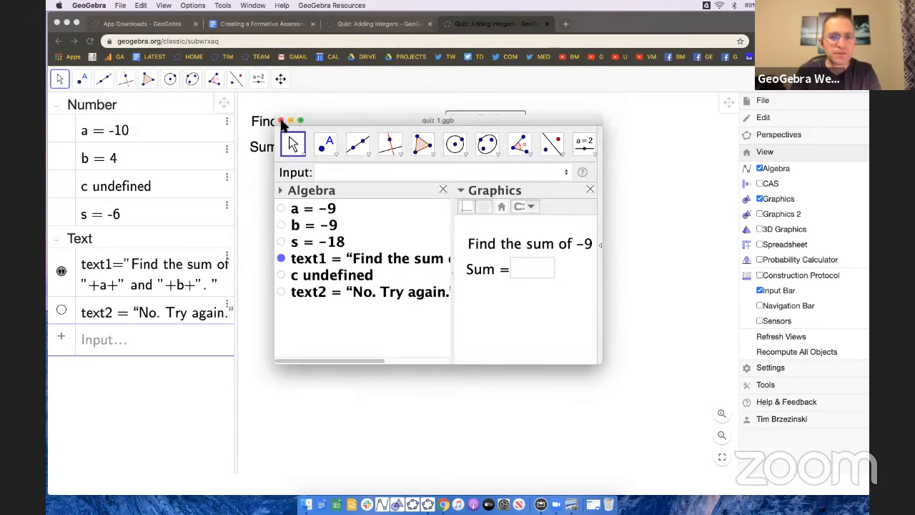
{"action": "left_click", "coordinate": [281, 121]}
{"action": "left_click", "coordinate": [517, 268]}
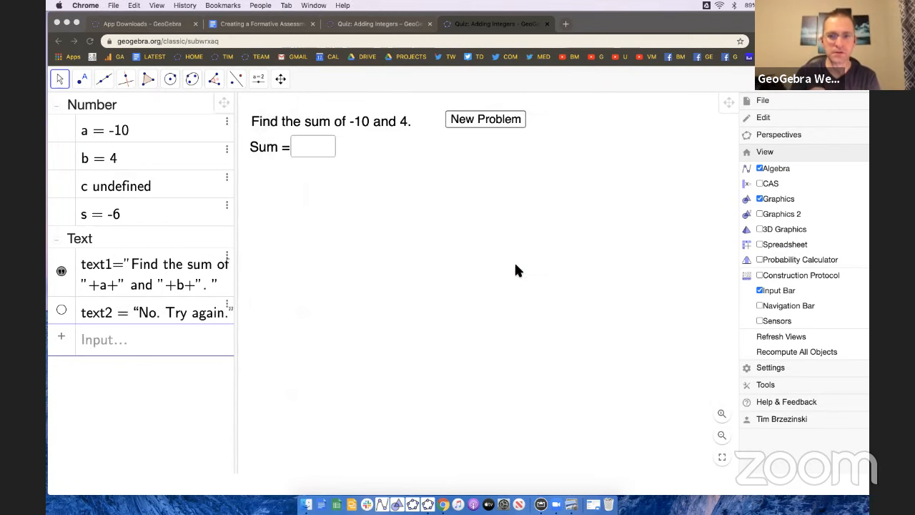
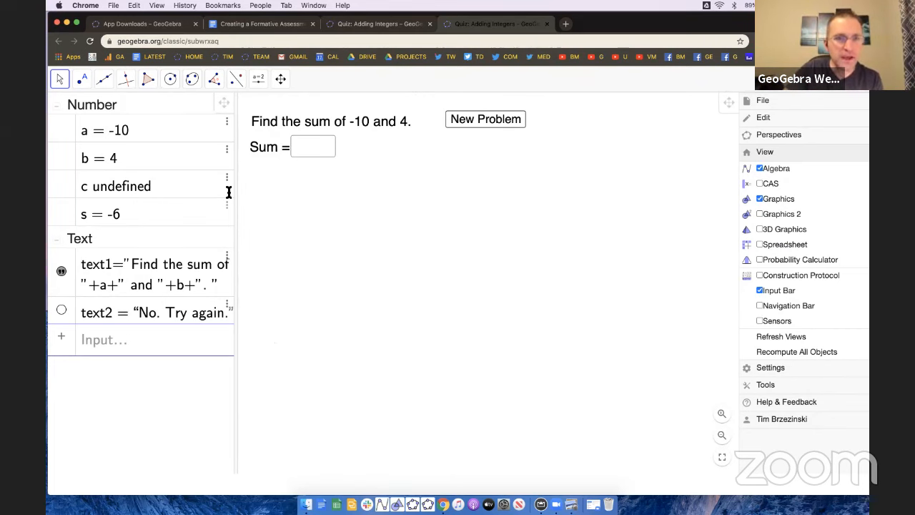
Show the GeoGebra app downloads page in the browser and open a blank GeoGebra Classic 5 window
{"action": "left_click", "coordinate": [177, 26]}
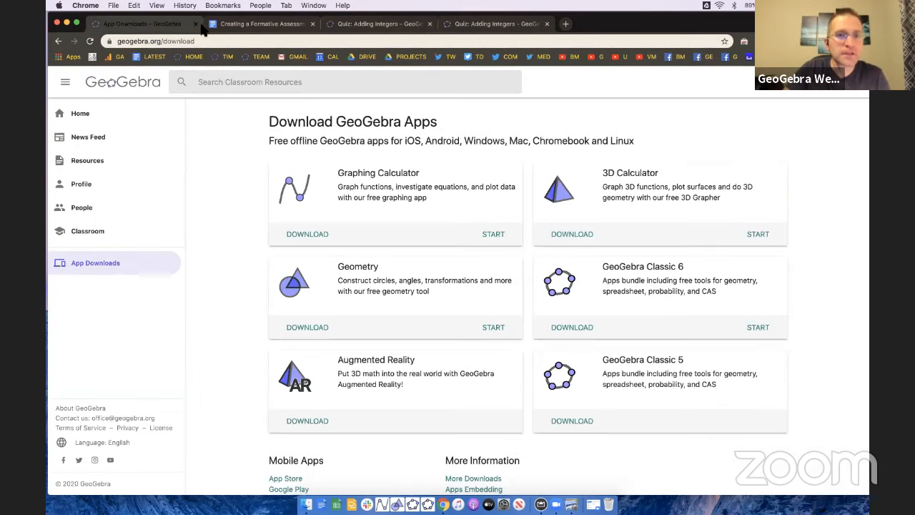
{"action": "left_click", "coordinate": [428, 505]}
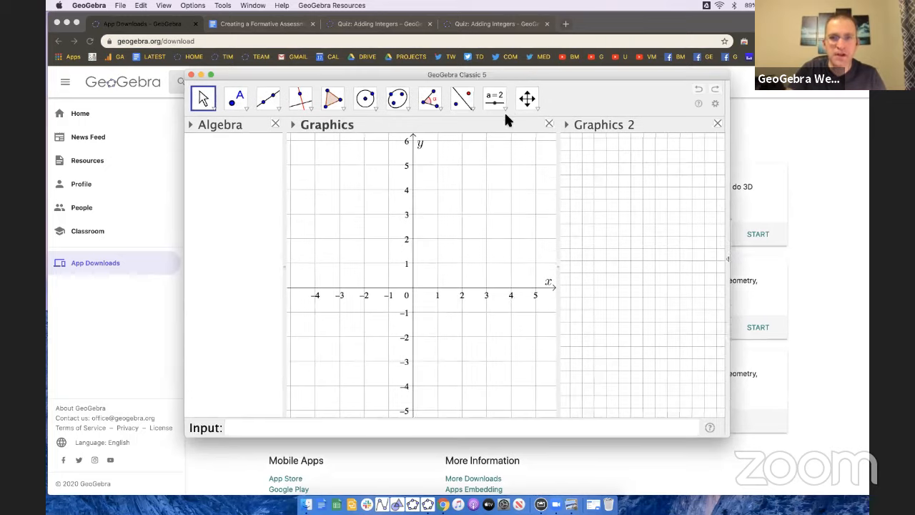
Return to the GeoGebra home page in the browser, search for "area triangle" and look through the resources
{"action": "left_click", "coordinate": [365, 24]}
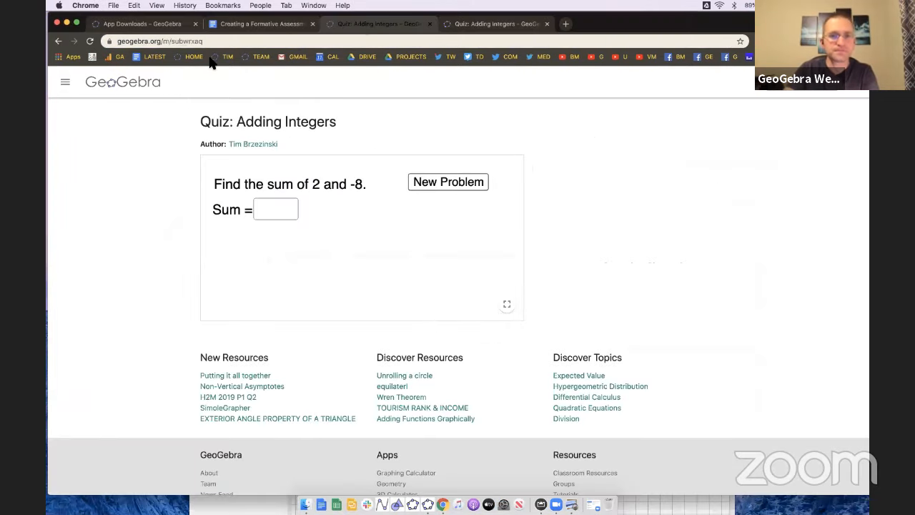
{"action": "left_click", "coordinate": [143, 89]}
{"action": "left_click", "coordinate": [214, 84]}
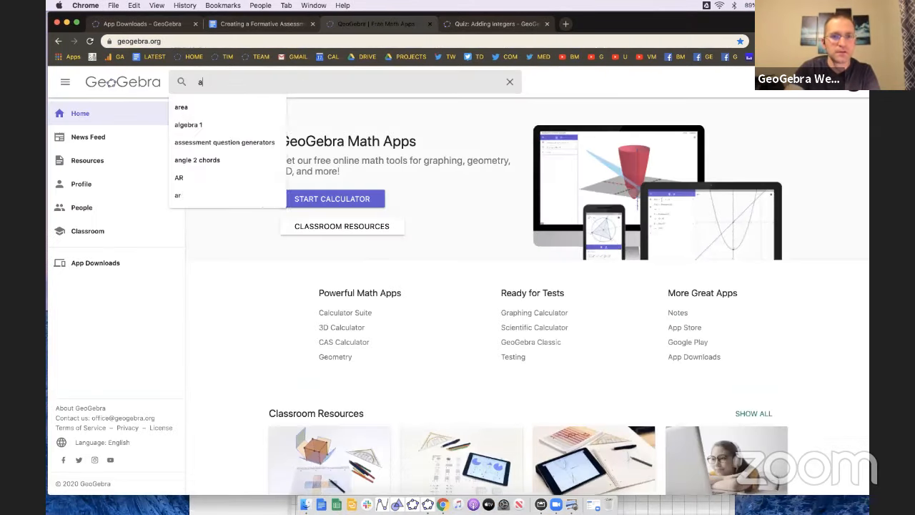
{"action": "type", "text": "area triangle"}
{"action": "key", "text": "Return"}
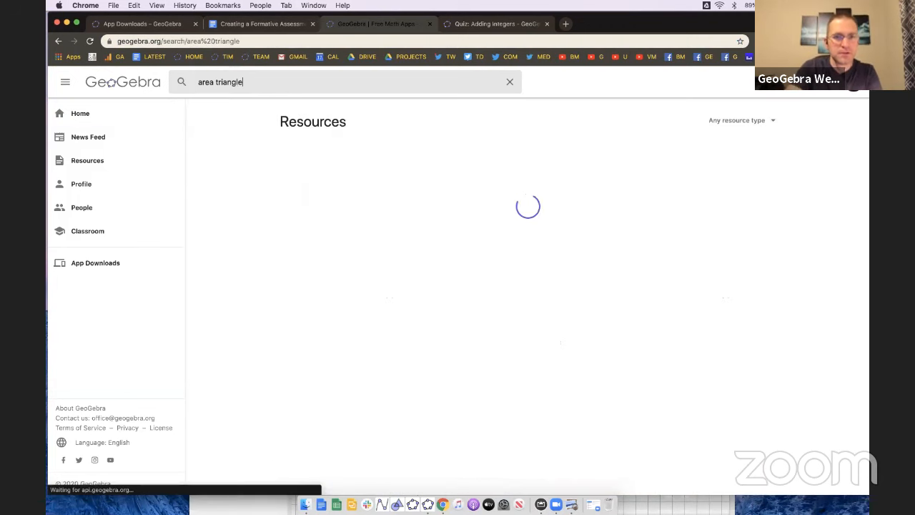
{"action": "scroll", "coordinate": [477, 241], "scroll_direction": "down", "scroll_amount": 5}
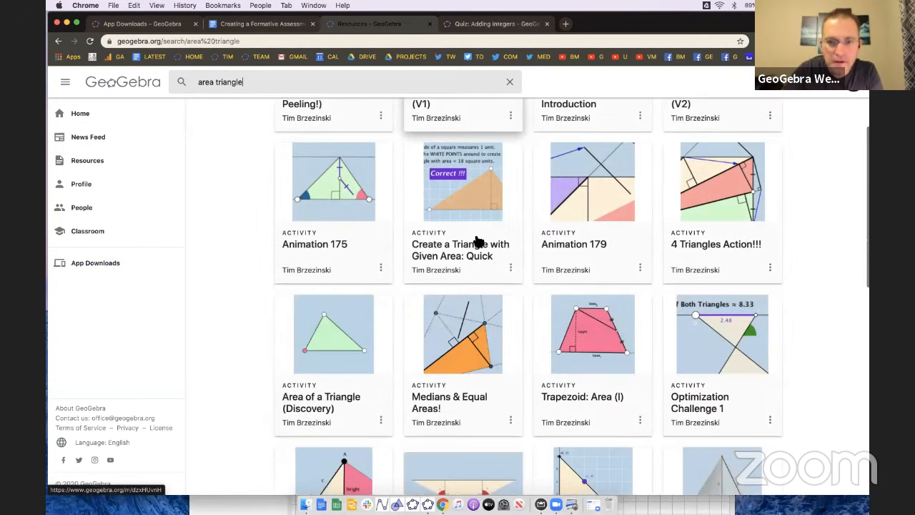
{"action": "scroll", "coordinate": [478, 240], "scroll_direction": "down", "scroll_amount": 4}
{"action": "scroll", "coordinate": [429, 215], "scroll_direction": "up", "scroll_amount": 9}
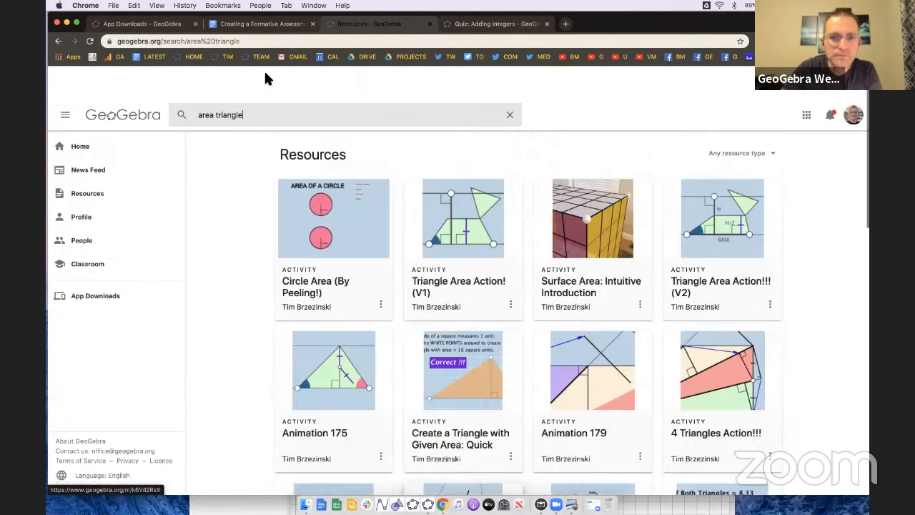
Refine the search to "area triangle create" and open the activity Create a Triangle with Given Area: Quick Formative Assessment
{"action": "type", "text": "create"}
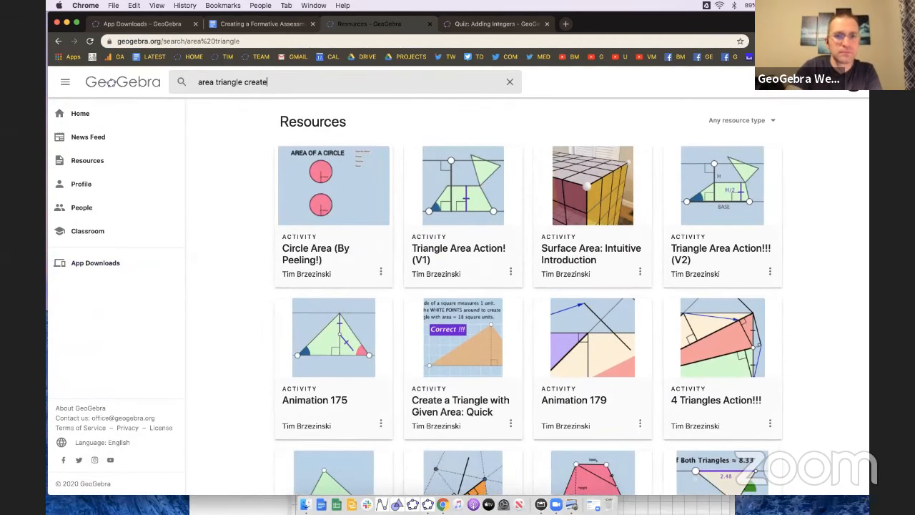
{"action": "key", "text": "Return"}
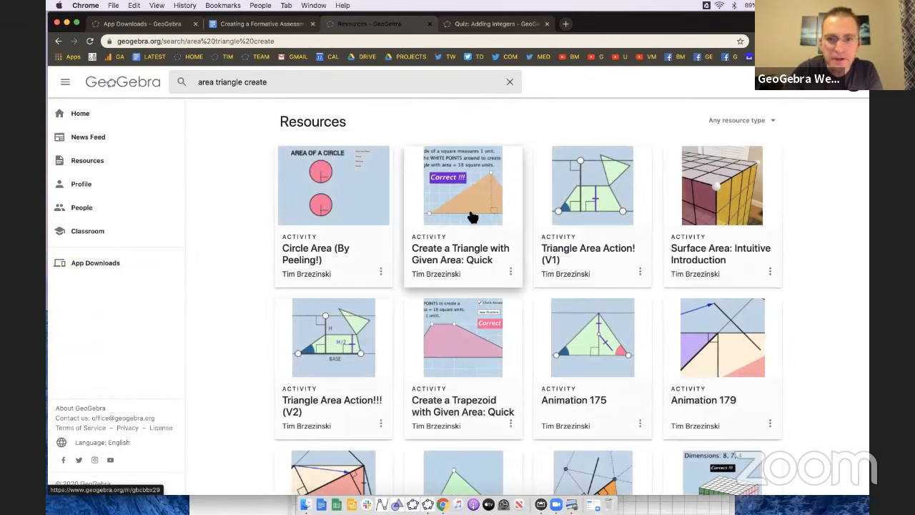
{"action": "left_click", "coordinate": [468, 210]}
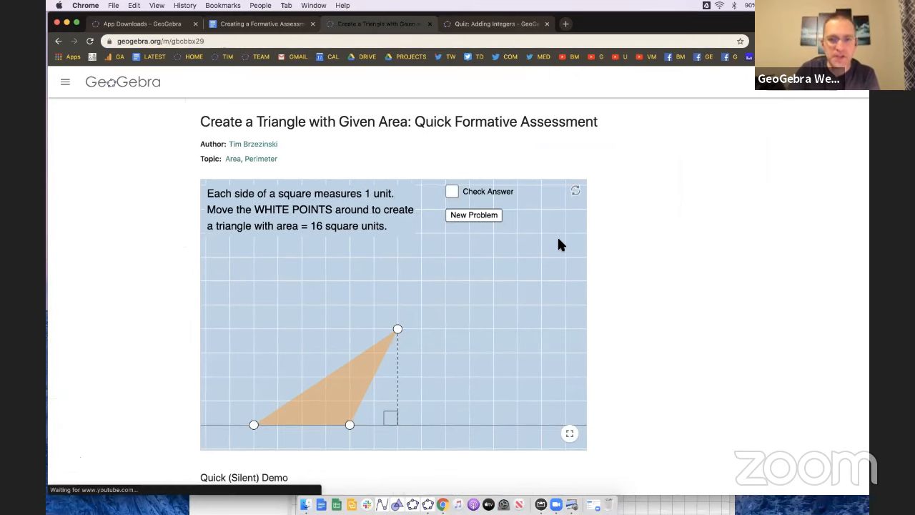
Show the triangle activity in full screen and check the answer for the unmodified starting triangle
{"action": "scroll", "coordinate": [560, 245], "scroll_direction": "down", "scroll_amount": 1}
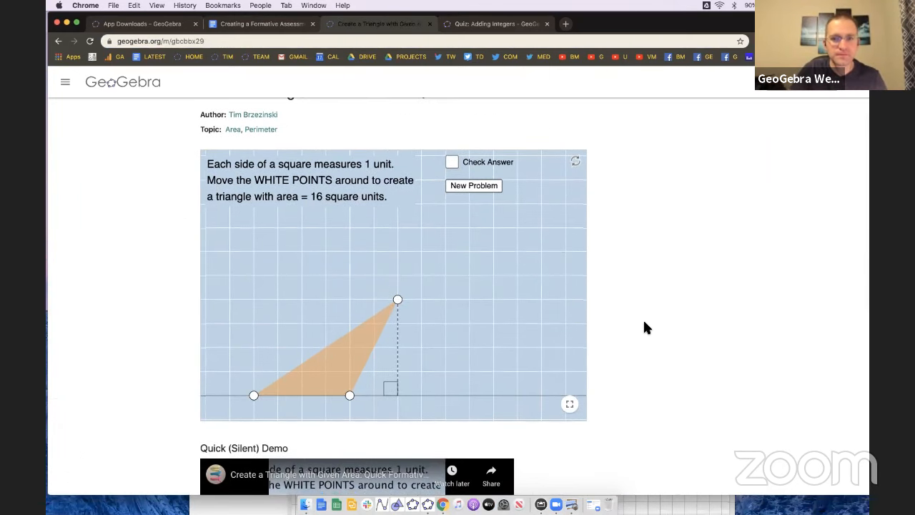
{"action": "left_click", "coordinate": [570, 405]}
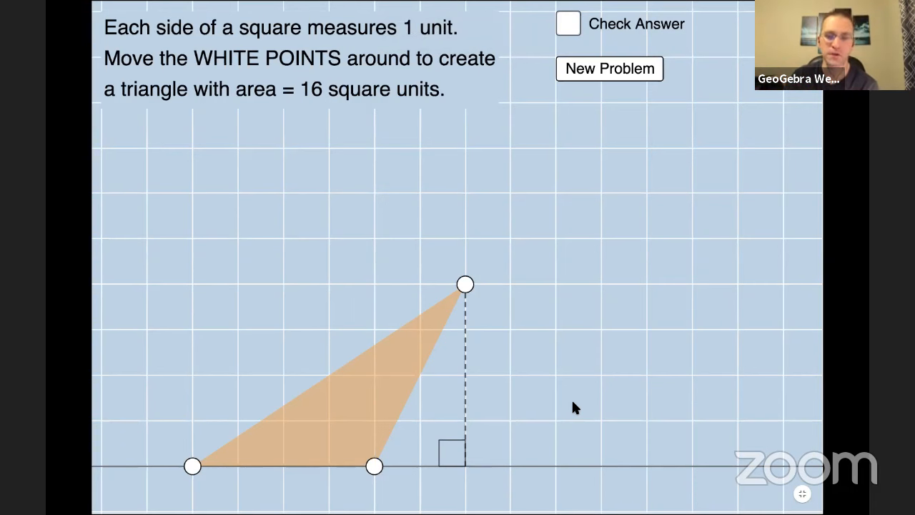
{"action": "left_click", "coordinate": [571, 27]}
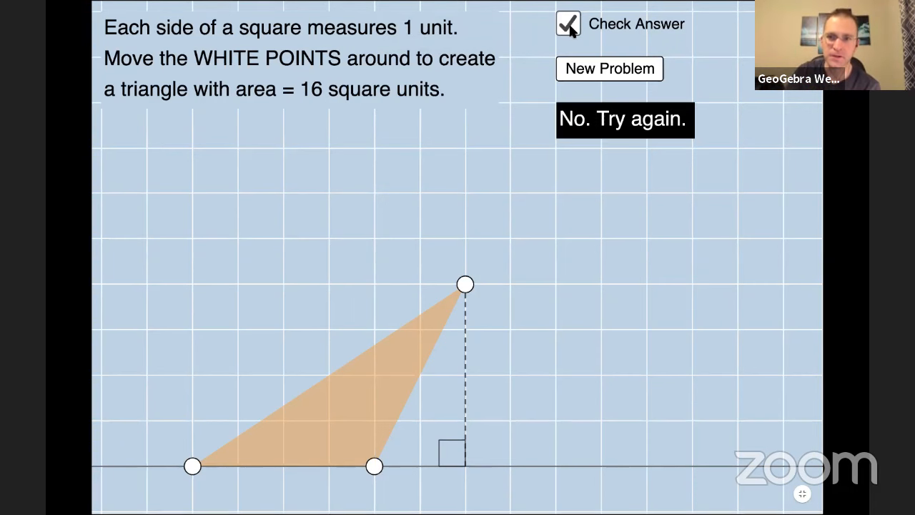
Generate a new triangle area problem and move the base's right endpoint outward to make the base about 9 units long
{"action": "left_click", "coordinate": [586, 74]}
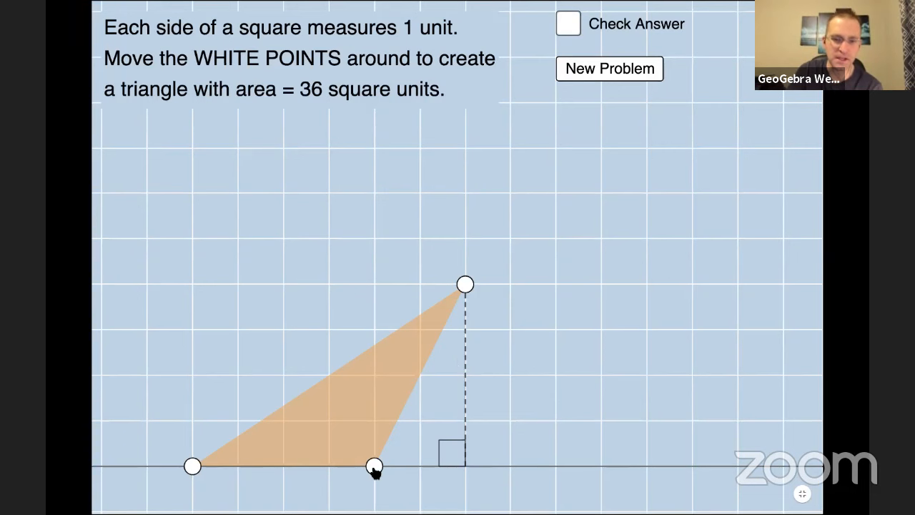
{"action": "left_click_drag", "start_coordinate": [374, 469], "coordinate": [607, 468]}
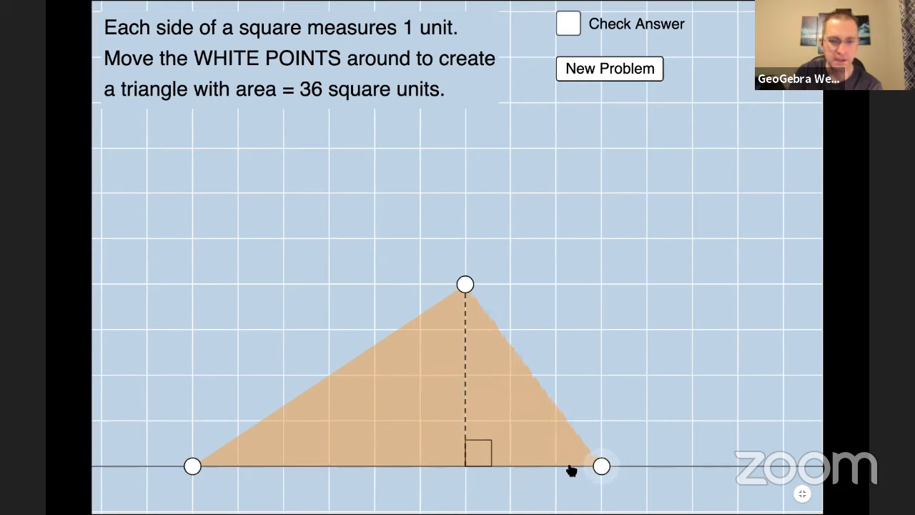